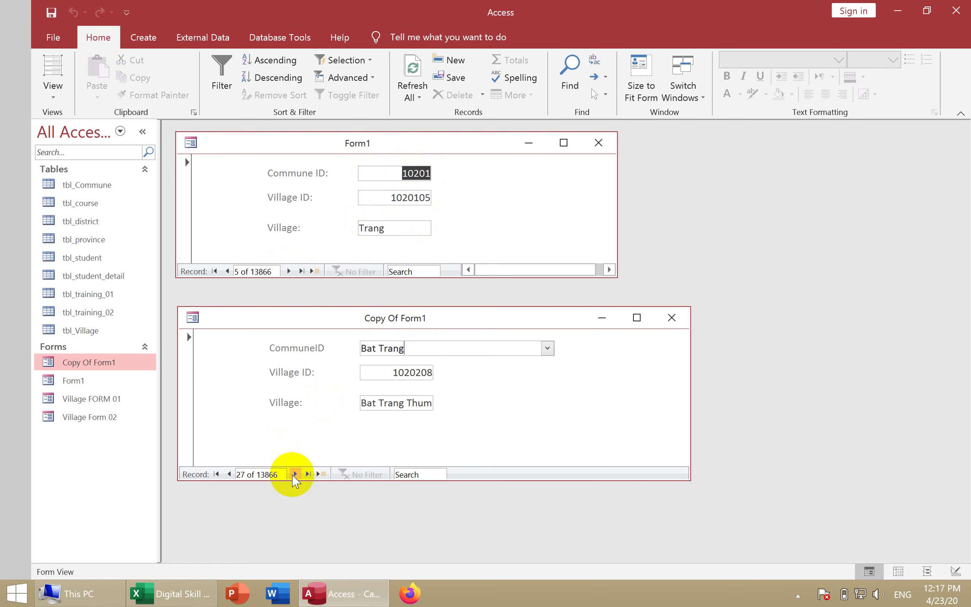
- Browse forward through the records of Copy Of Form1 to examine the commune name shown for each village
left_click(294, 474)
left_click(294, 474)
left_click(295, 474)
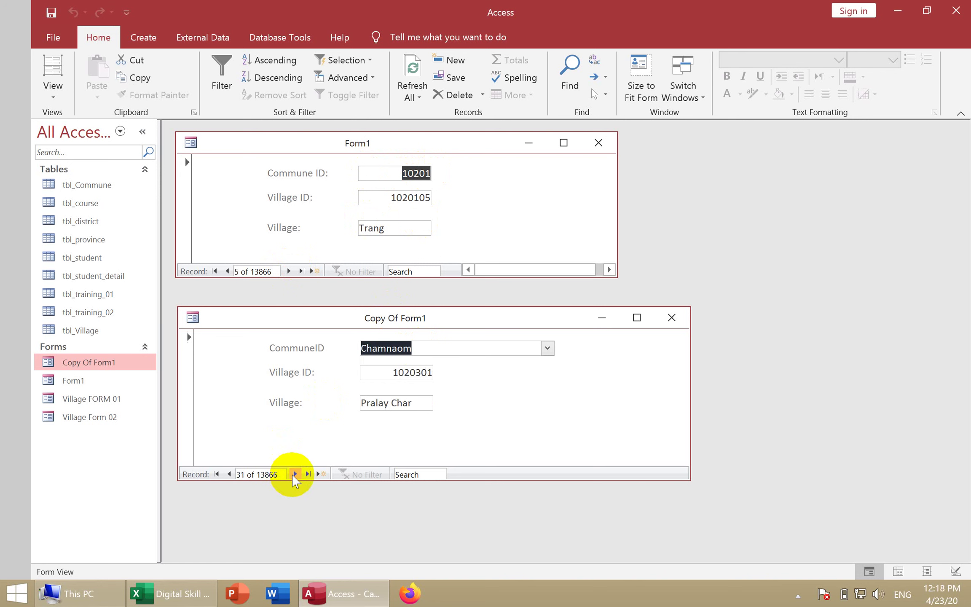
left_click(294, 474)
left_click(295, 473)
left_click(295, 473)
left_click(295, 473)
left_click(398, 404)
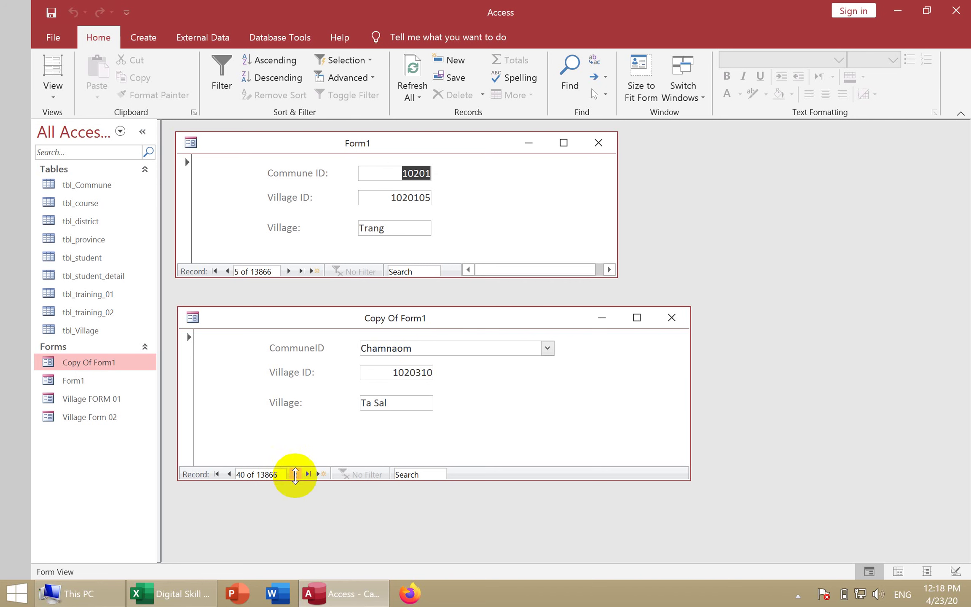
- Start a new record in Copy Of Form1 with commune Ponley, Village ID 23344 and Village ggggg
left_click(321, 473)
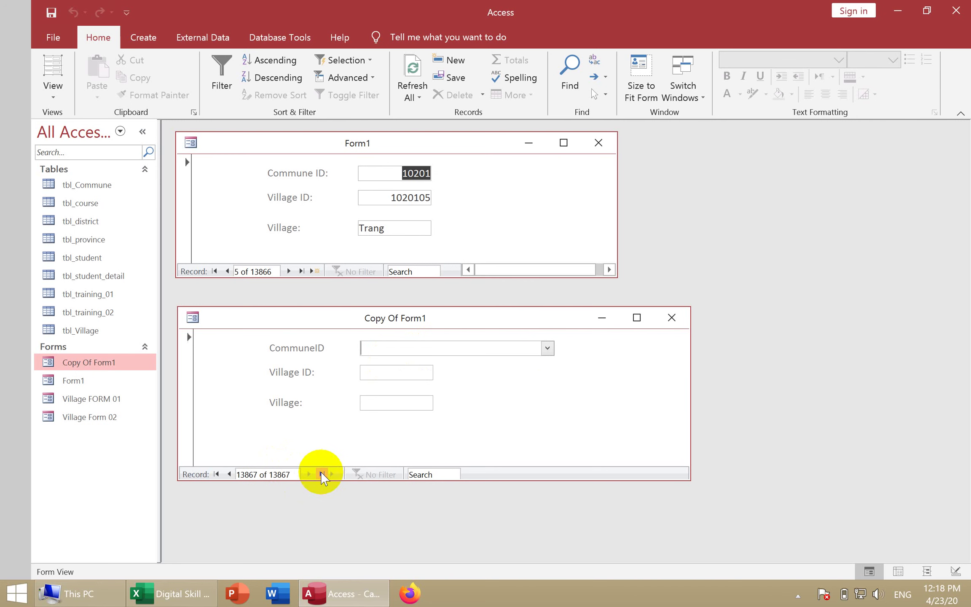
left_click(547, 348)
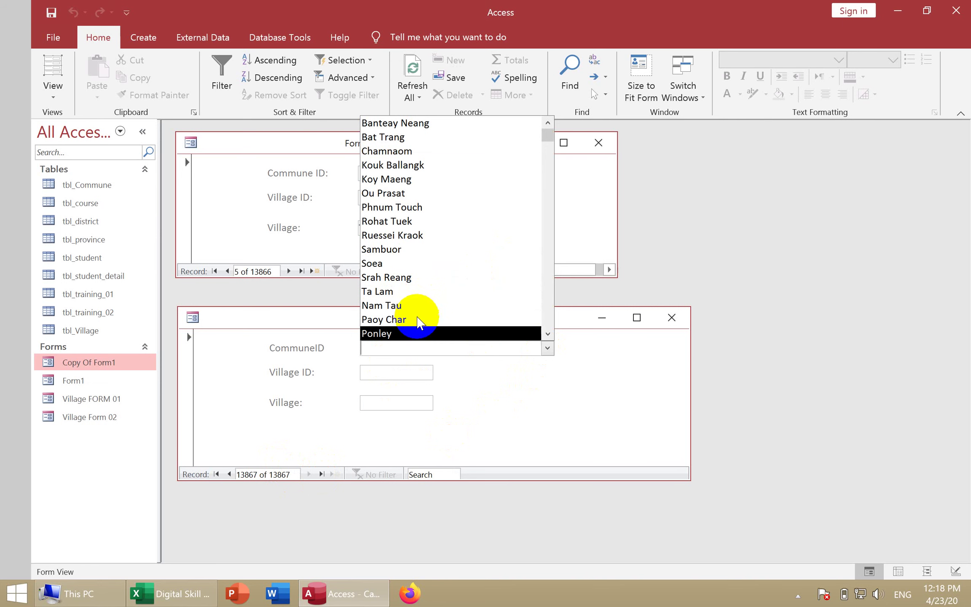
left_click(419, 333)
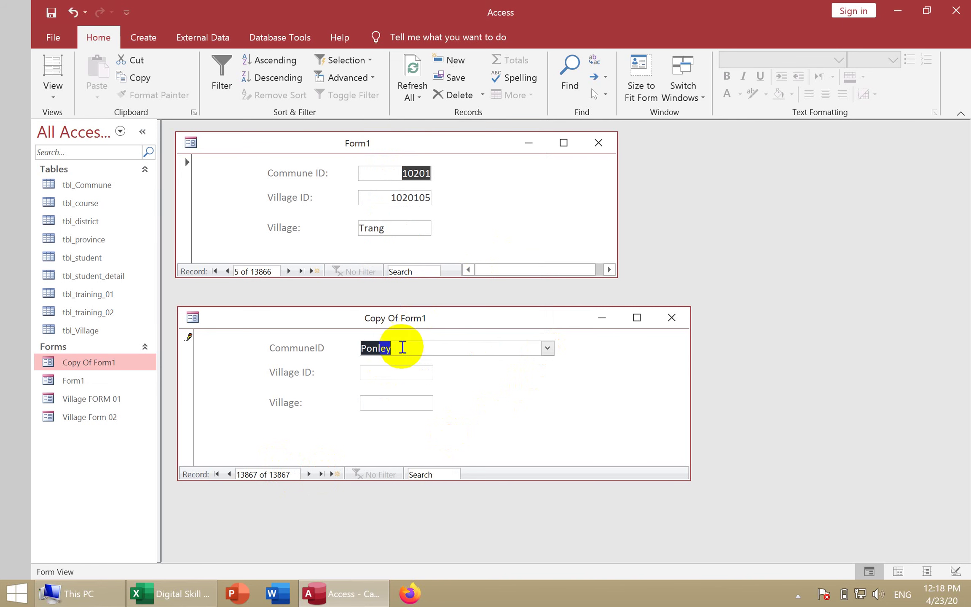
left_click(392, 376)
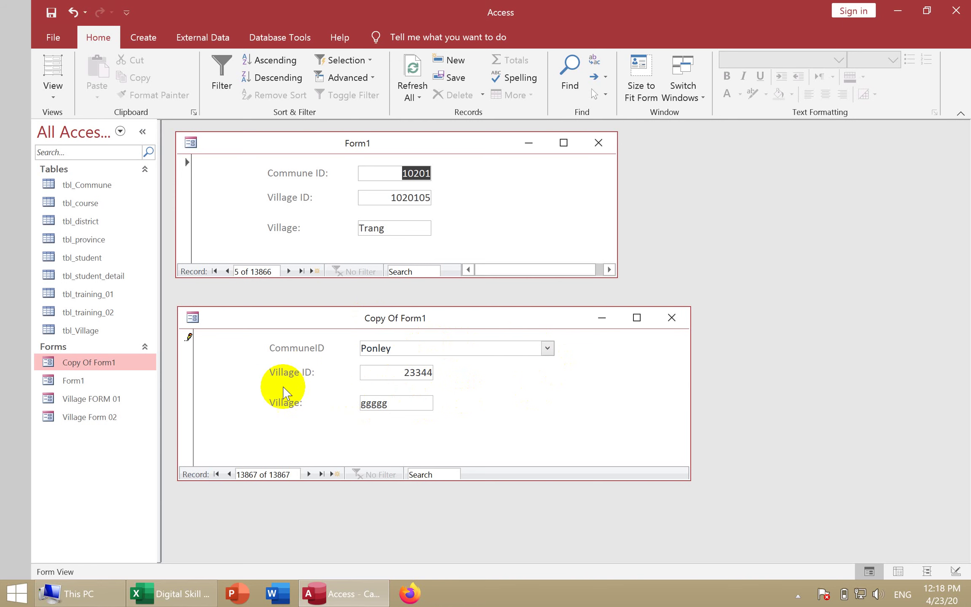
- Close Copy Of Form1, then switch Form1 to Design View and maximize its window
left_click(668, 313)
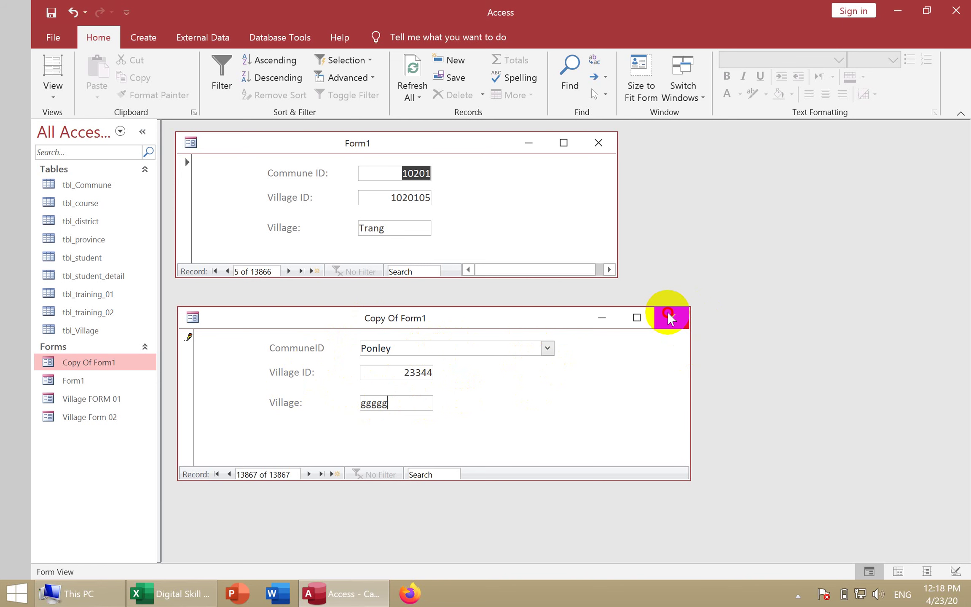
left_click(488, 342)
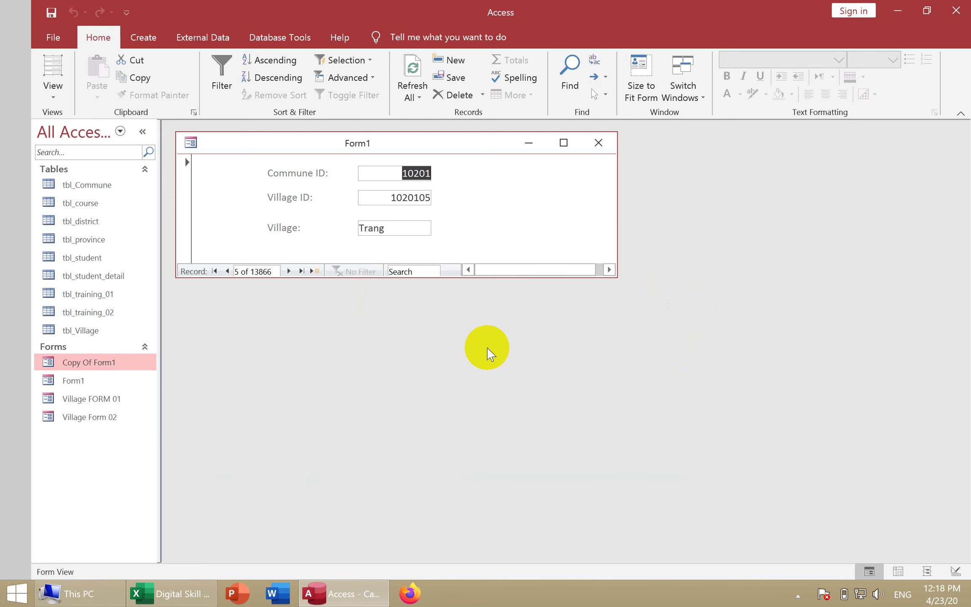
left_click(54, 67)
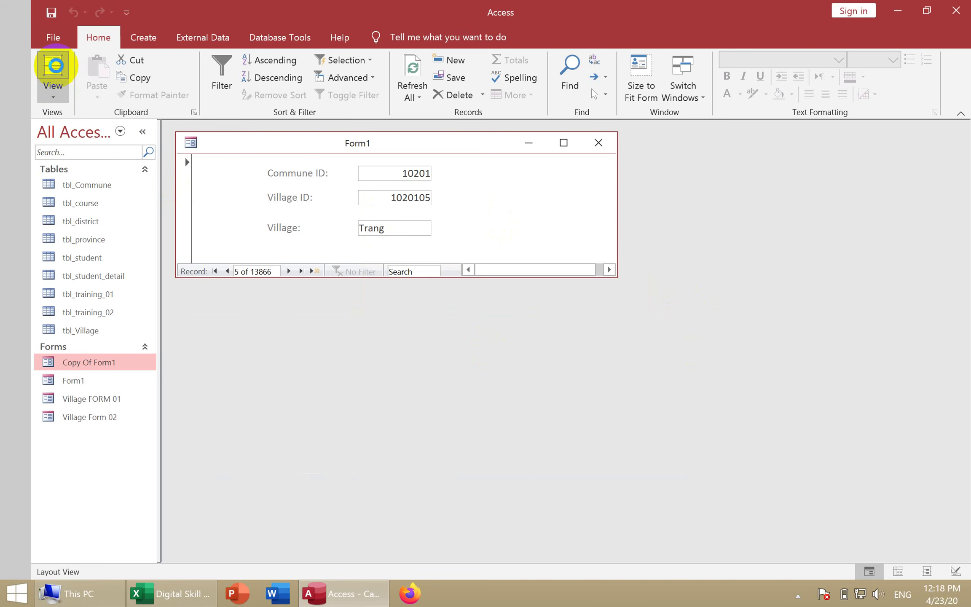
left_click(53, 90)
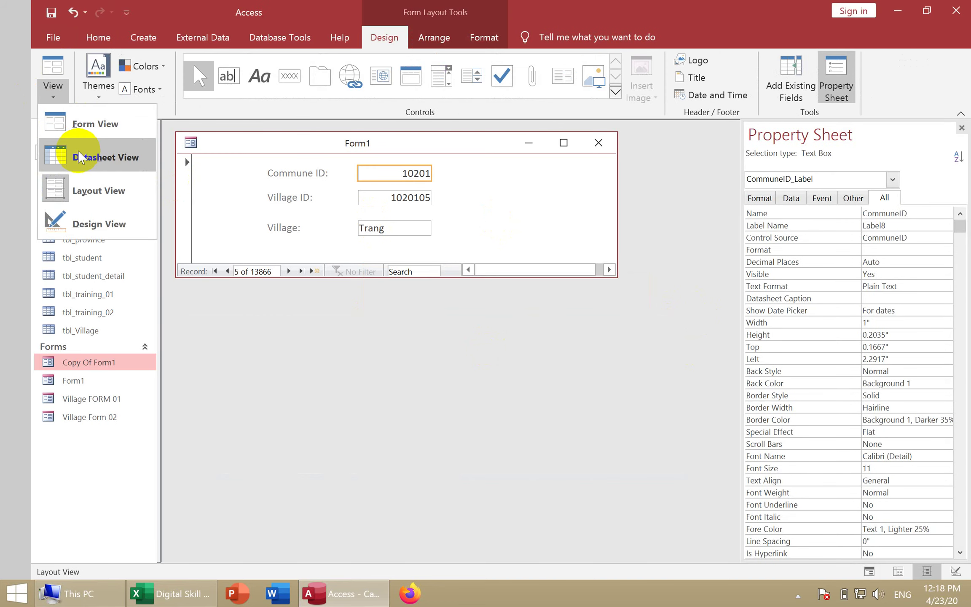
left_click(51, 222)
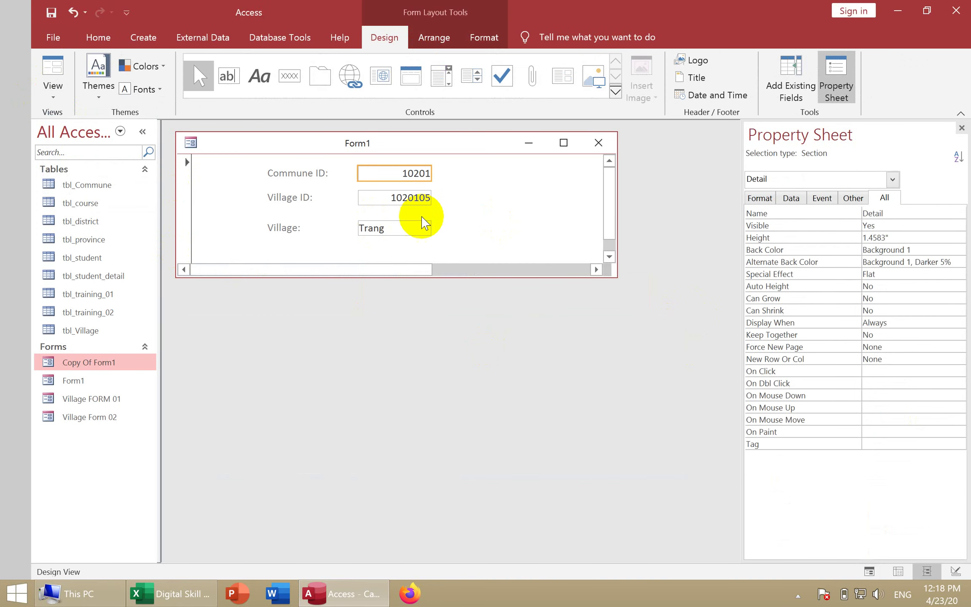
left_click(563, 143)
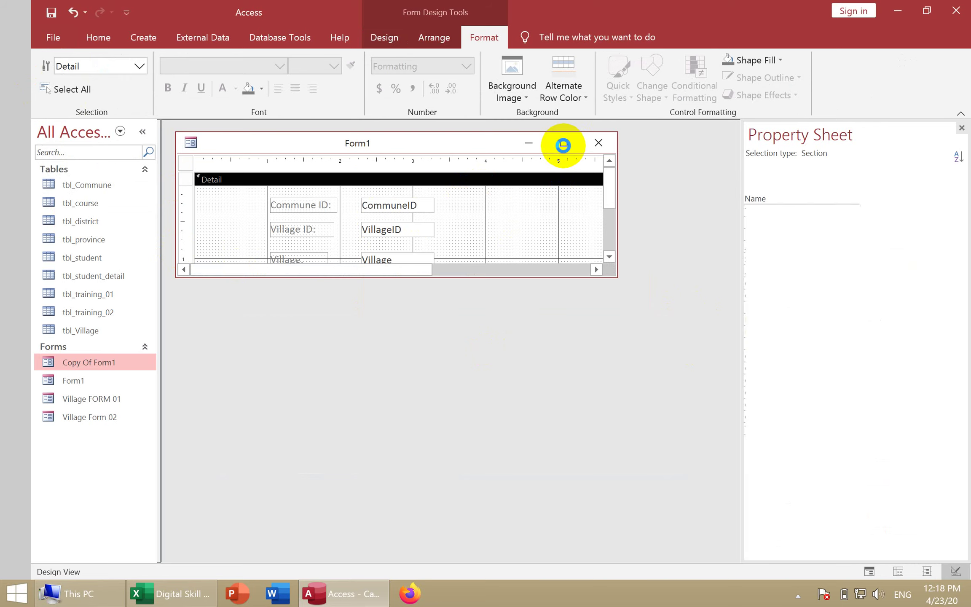
left_click(449, 165)
left_click_drag(452, 166, 237, 173)
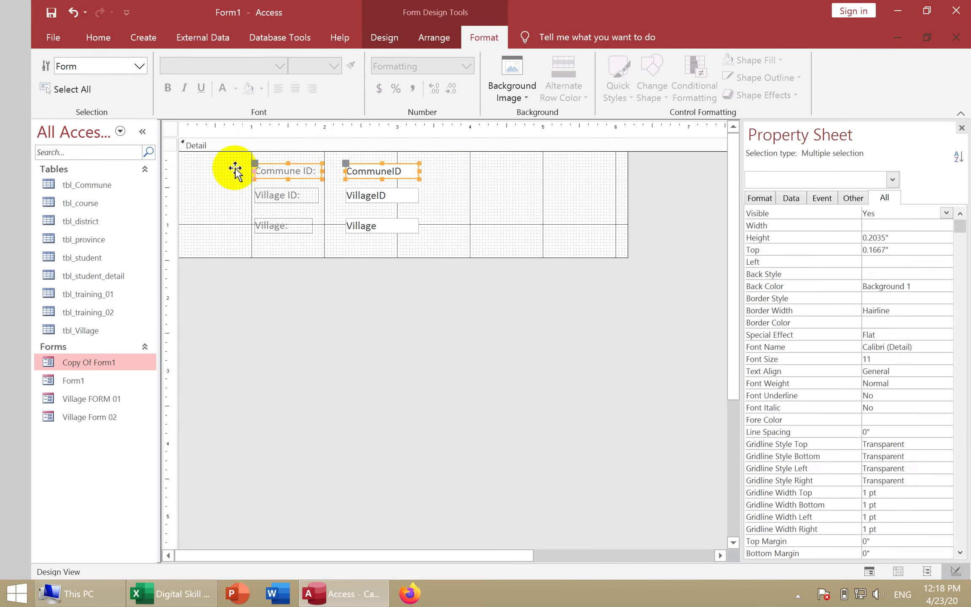
left_click(458, 202)
left_click(353, 165)
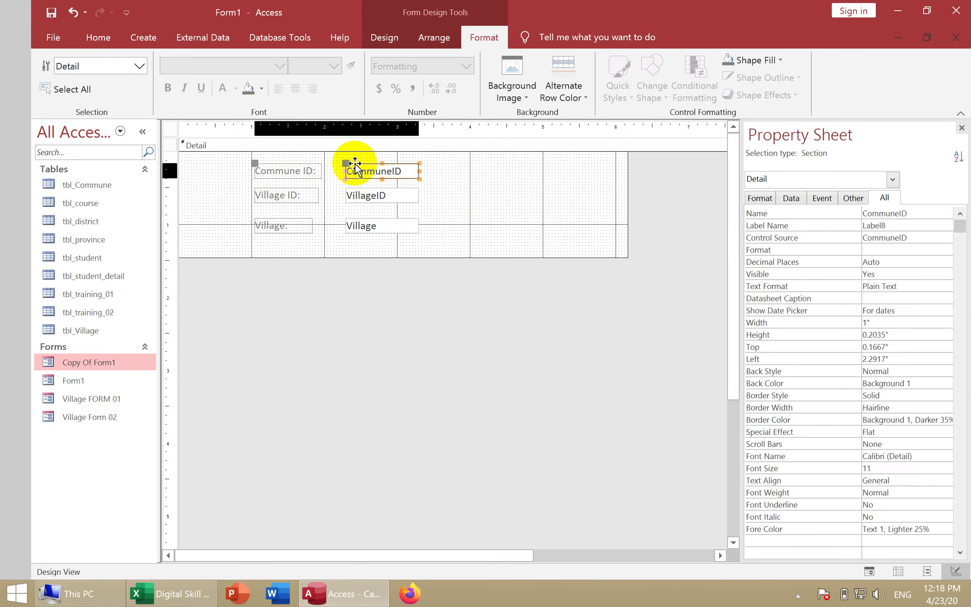
left_click(489, 215)
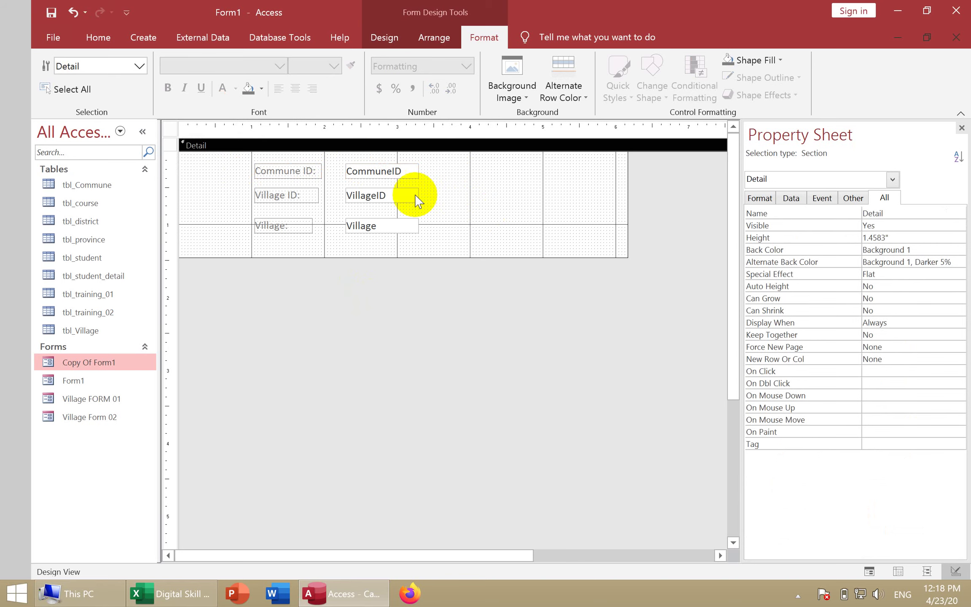
left_click_drag(440, 176, 270, 164)
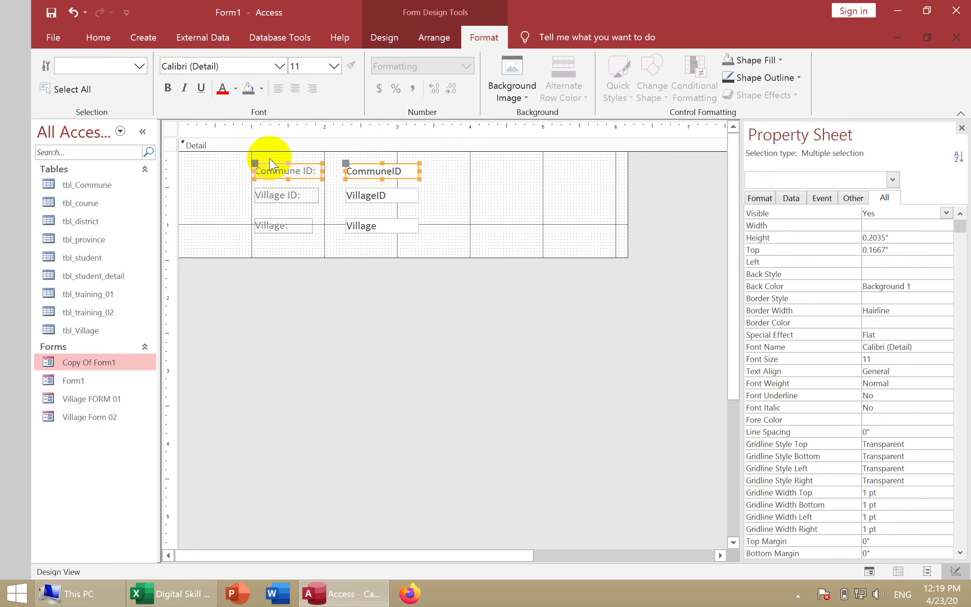
left_click(411, 211)
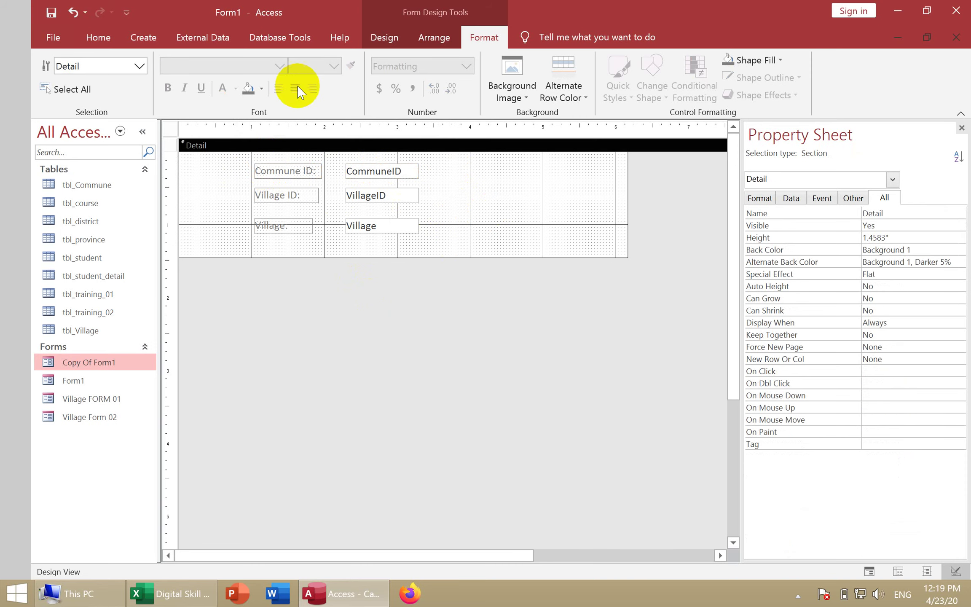
left_click(142, 37)
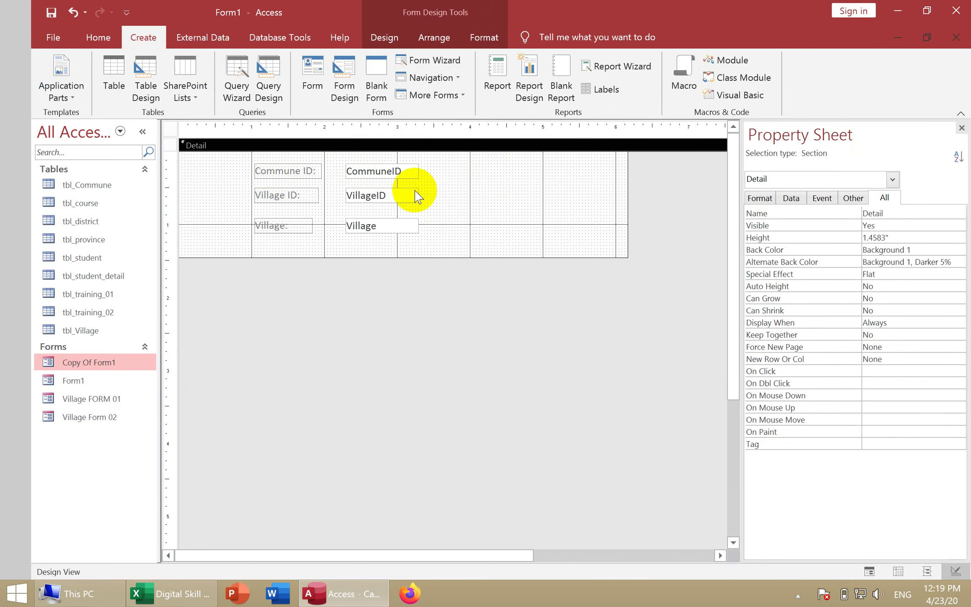
left_click(170, 129)
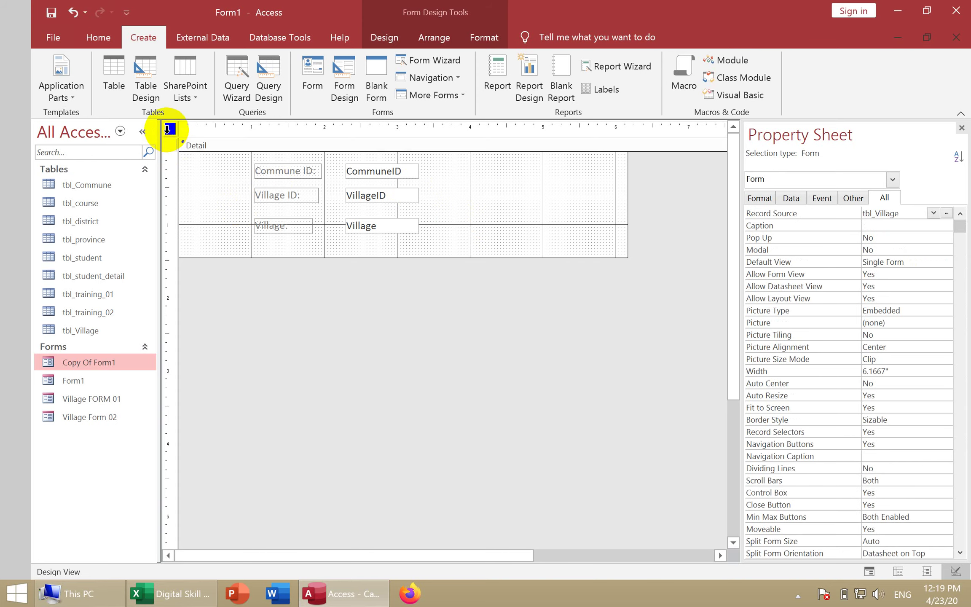
- Restore and enlarge the Form1 window to show its whole Detail section, and turn off Use Control Wizards
left_click(927, 38)
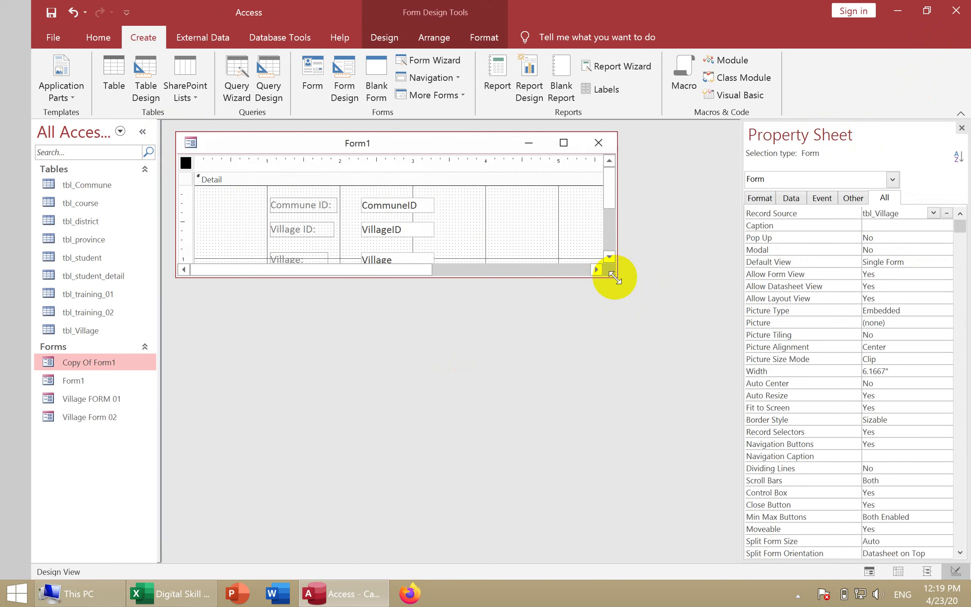
left_click_drag(614, 277, 654, 408)
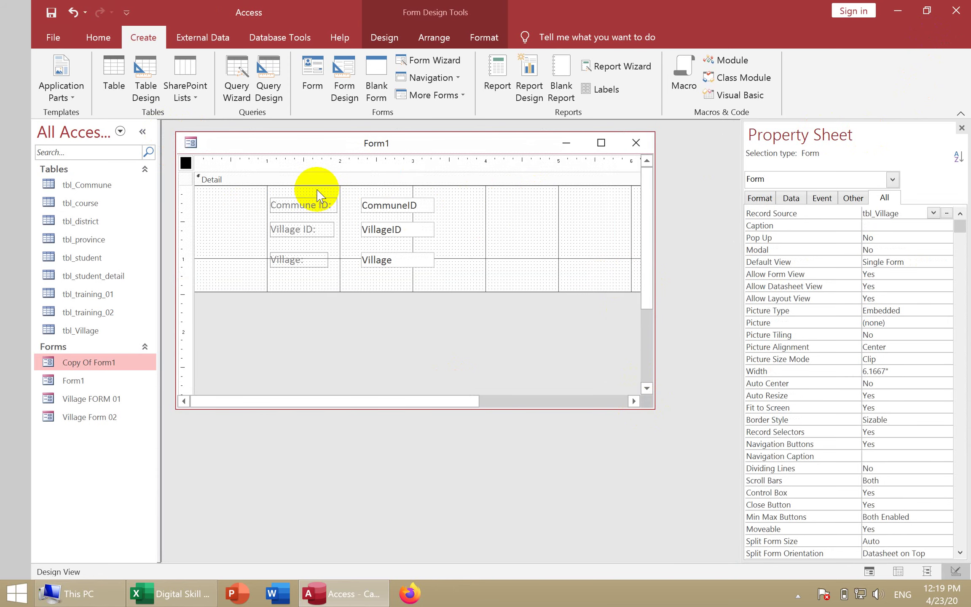
left_click(383, 38)
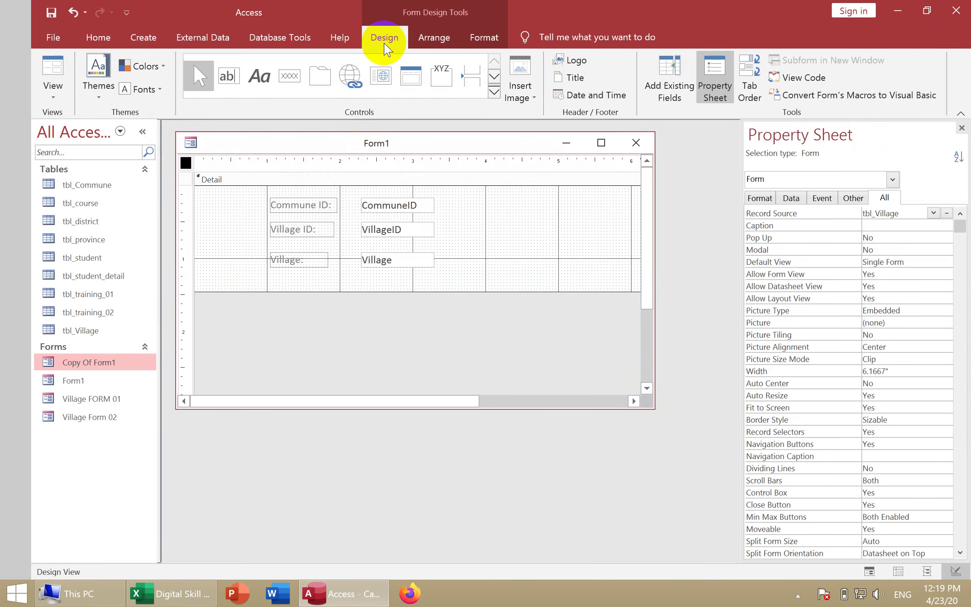
left_click(493, 93)
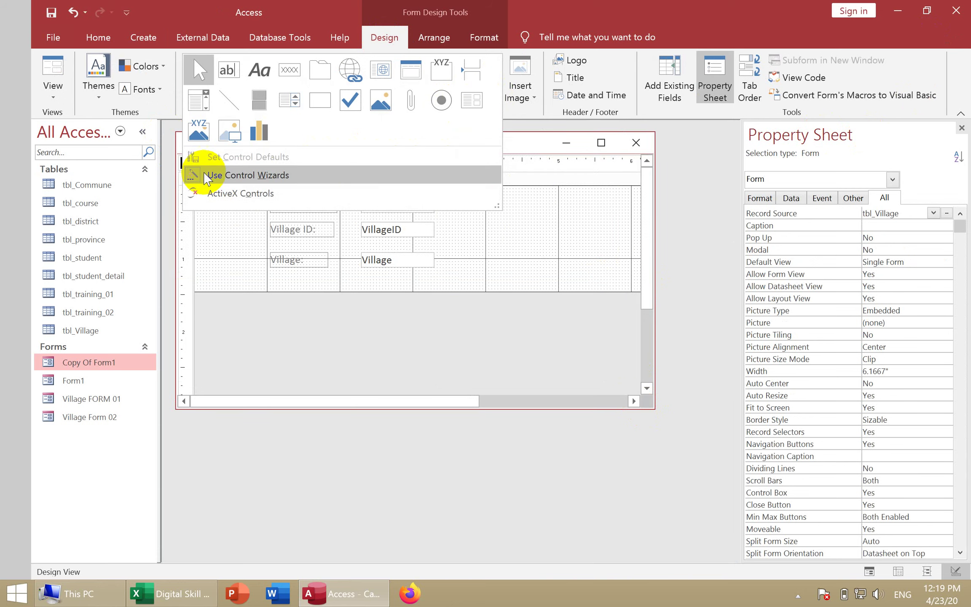
left_click(189, 170)
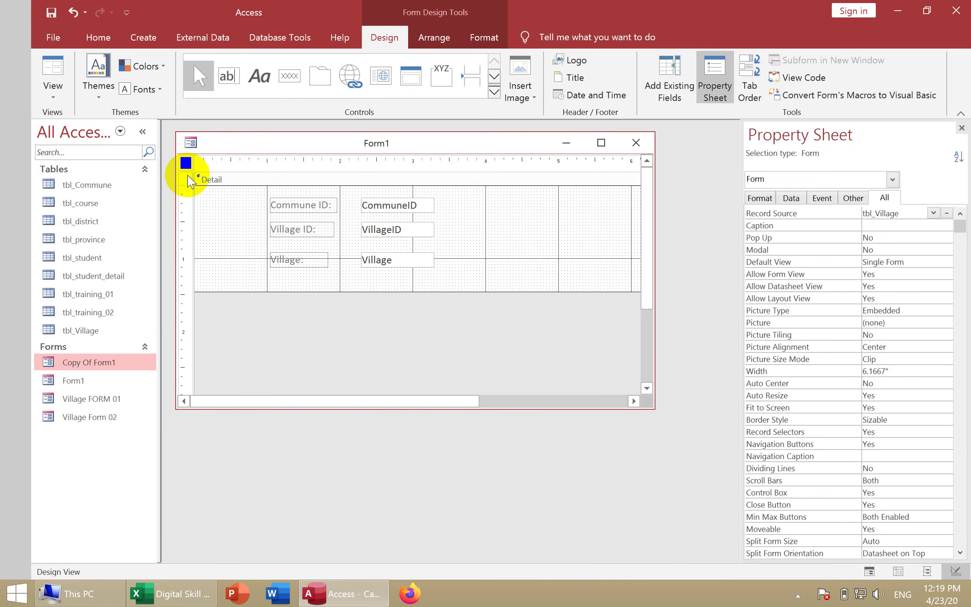
left_click(494, 93)
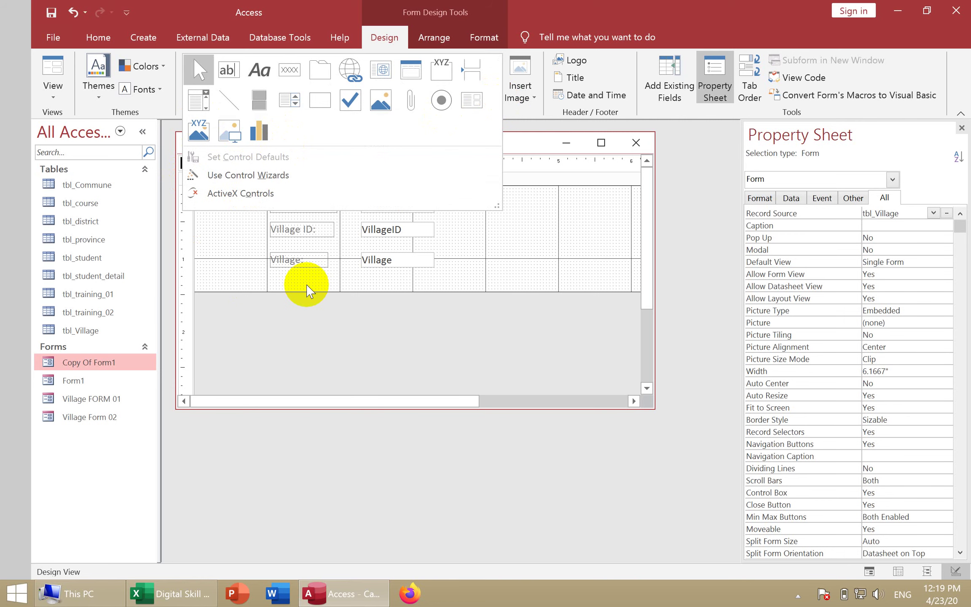
left_click(306, 290)
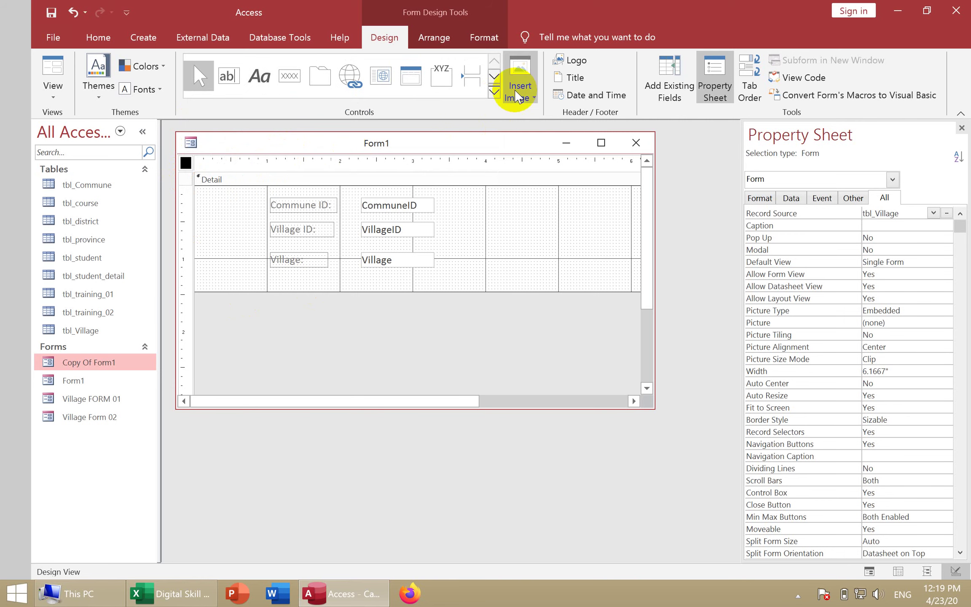
- Add a combo box below the Village field with the Detail section extended around it, and widen it to about 2.79"
left_click(494, 92)
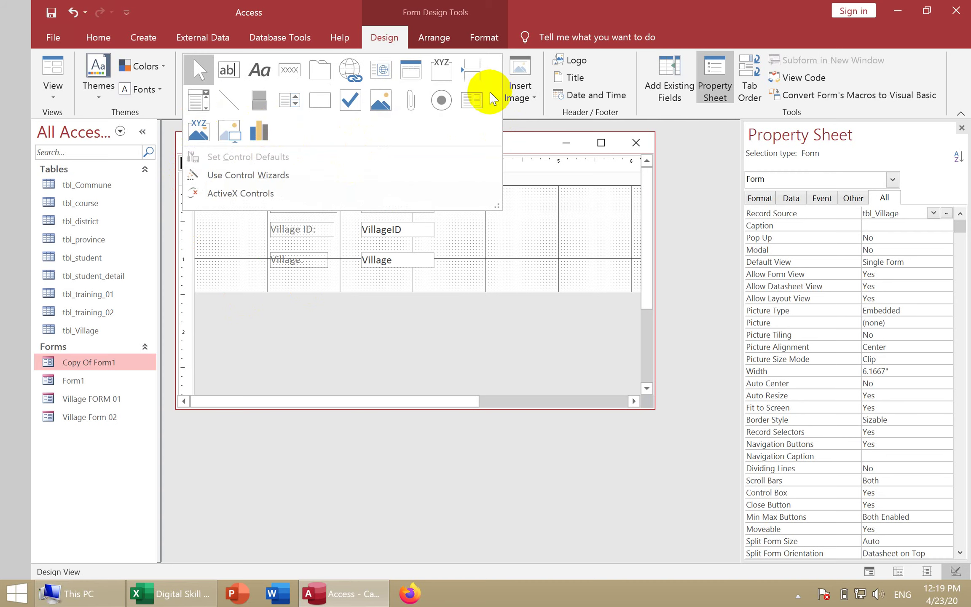
left_click(199, 105)
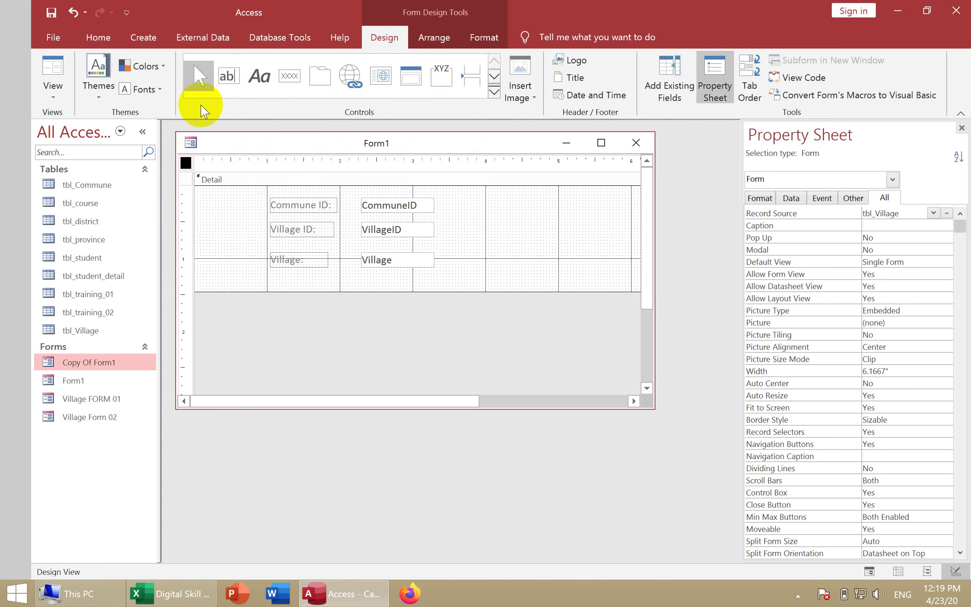
left_click(361, 293)
left_click_drag(446, 310, 441, 355)
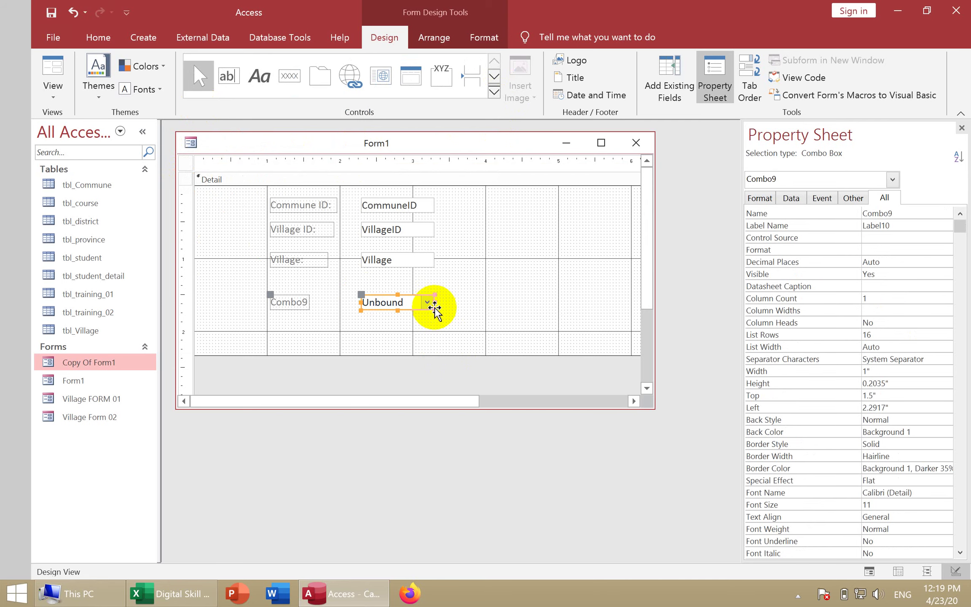
left_click_drag(434, 303, 563, 304)
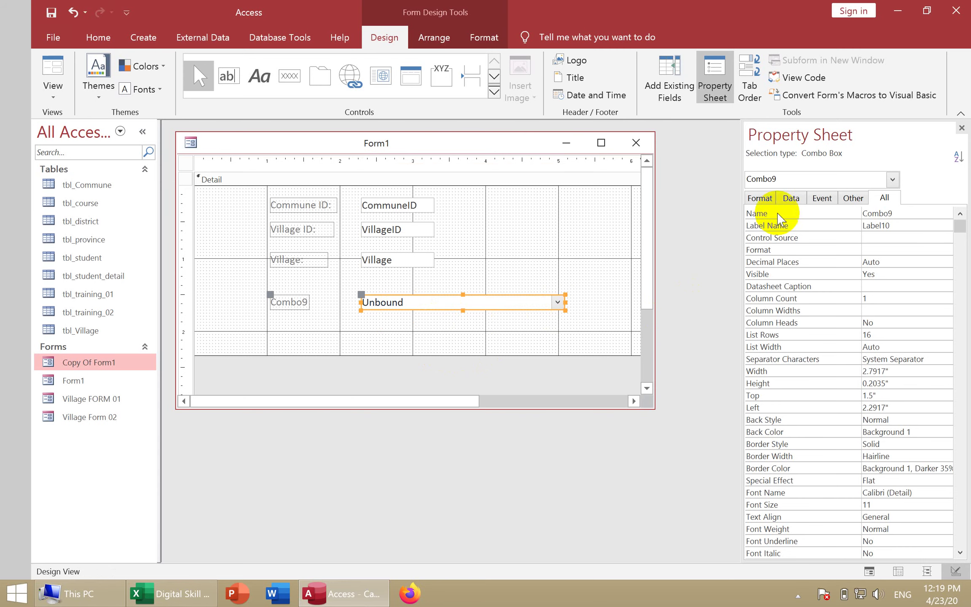
- Set the new combo box's Control Source to CommuneID
left_click(790, 197)
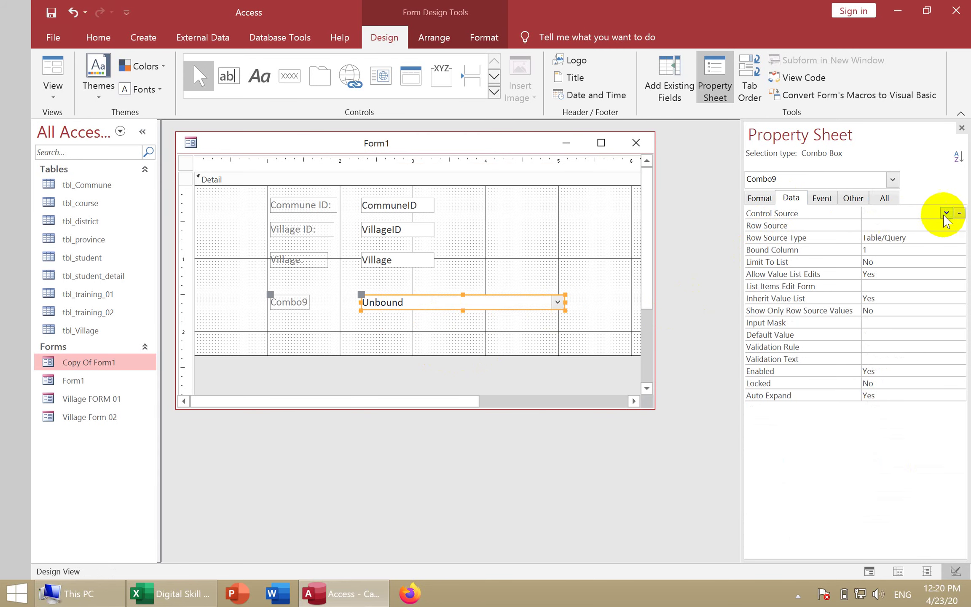
left_click(945, 213)
left_click(911, 225)
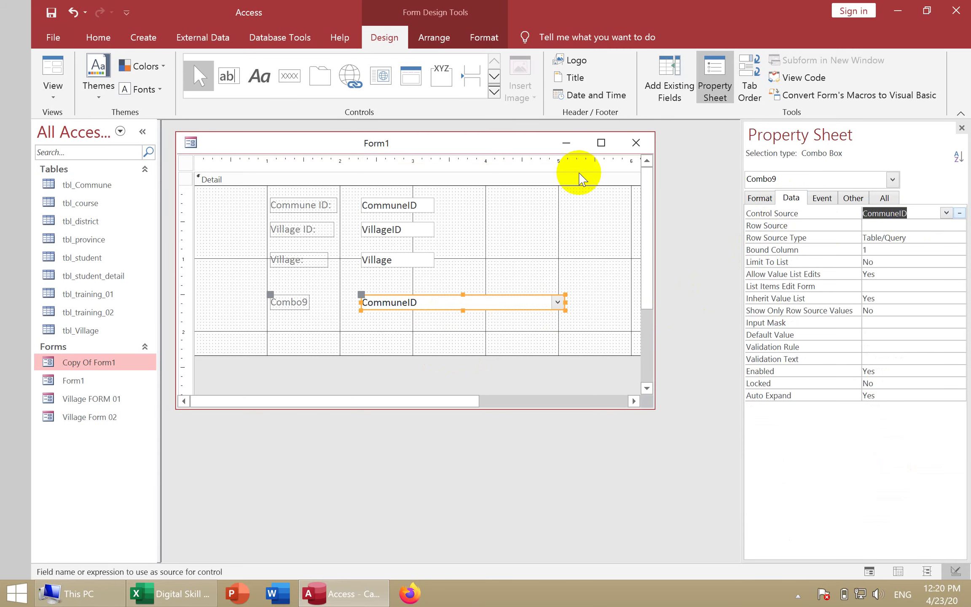
- Show Form1 in Form View and compare the combo box's value with the Commune ID field
left_click(53, 93)
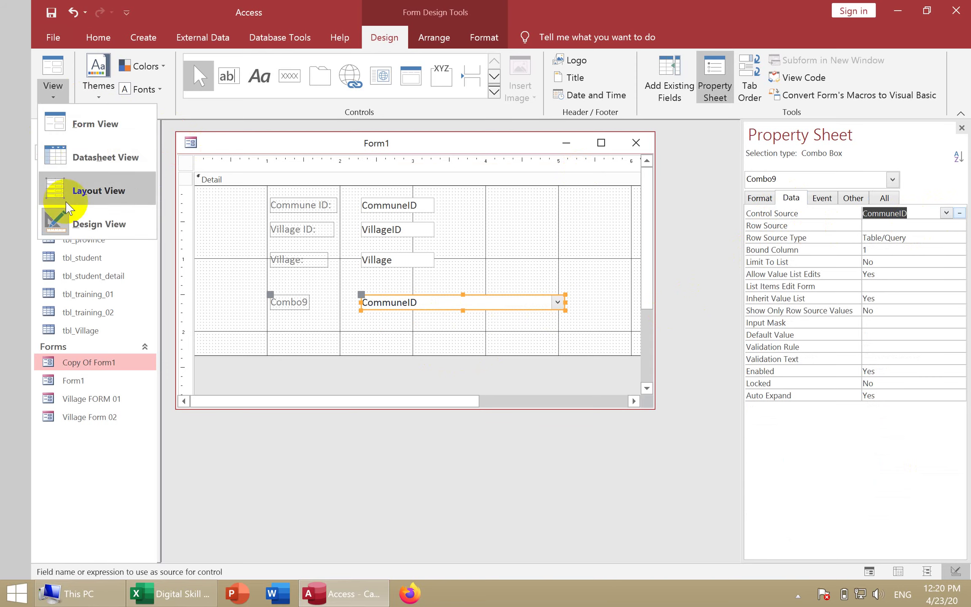
left_click(86, 134)
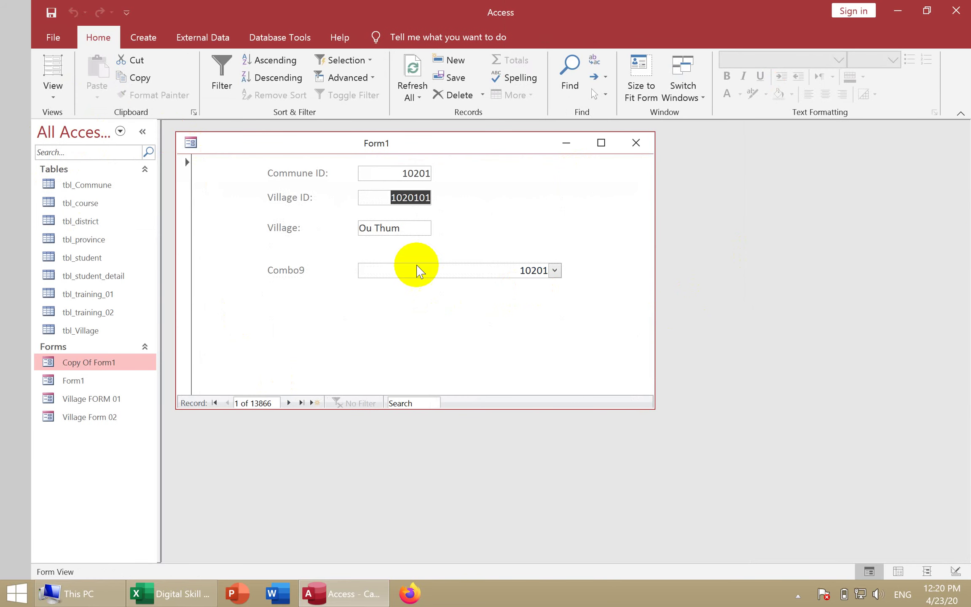
left_click(461, 270)
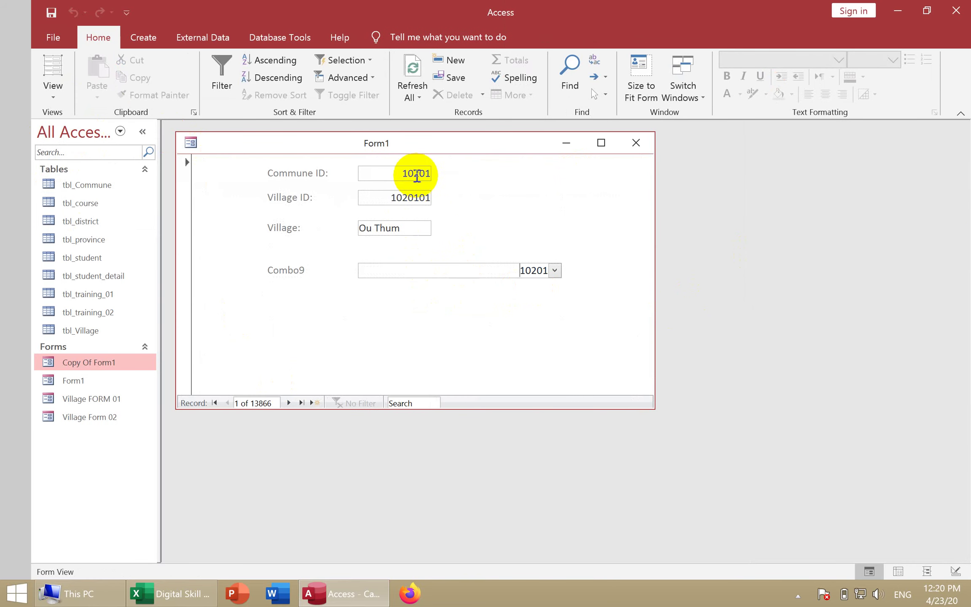
- Browse through Form1's village records, comparing the combo box's value with the Commune ID field on each record
left_click(416, 270)
left_click(402, 174)
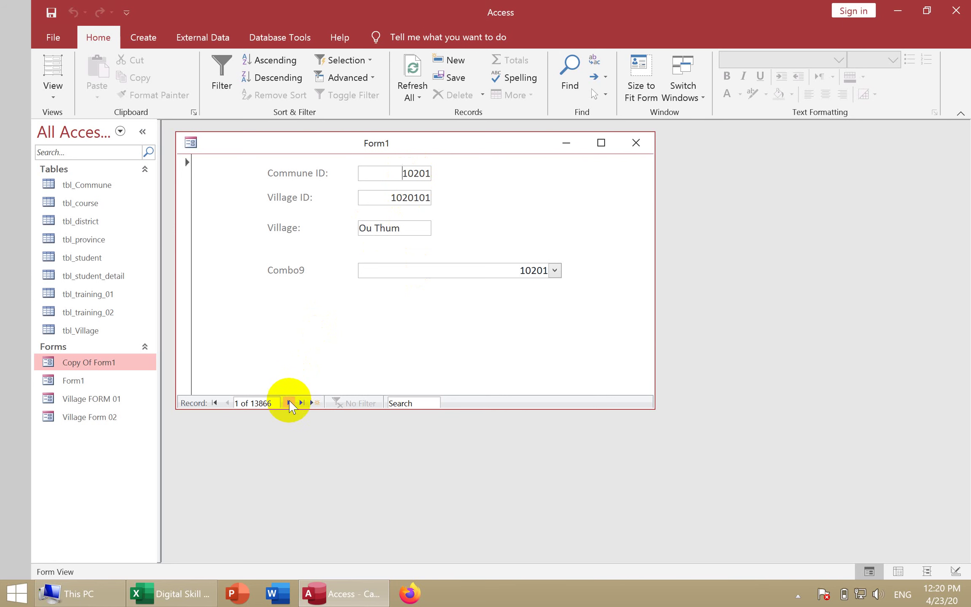
left_click(288, 403)
left_click(301, 403)
left_click(301, 403)
left_click(302, 403)
left_click(302, 403)
left_click(302, 402)
left_click(302, 403)
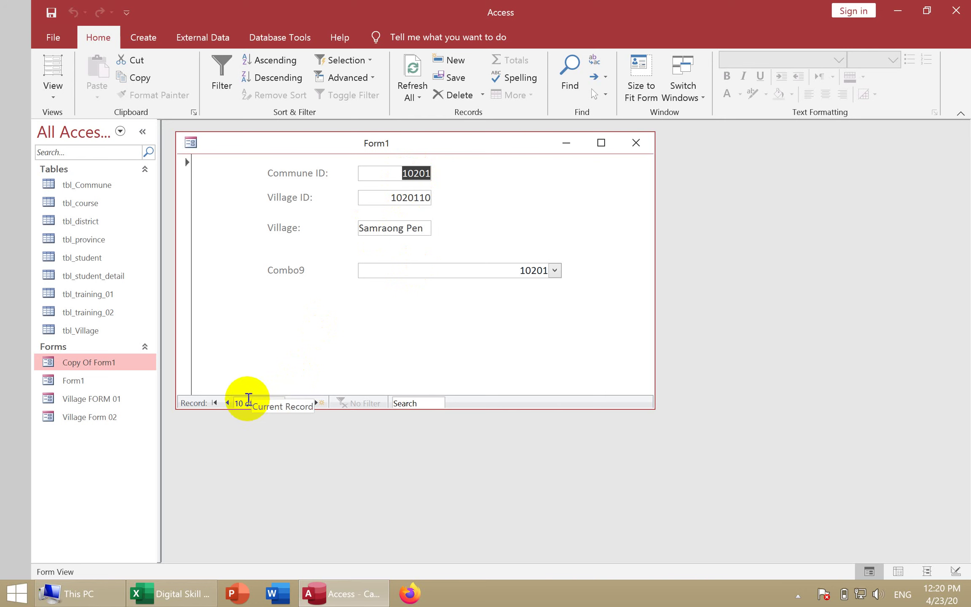
left_click(291, 402)
left_click(291, 403)
left_click(291, 403)
left_click(290, 402)
left_click(290, 403)
left_click(291, 403)
left_click(291, 403)
left_click(291, 403)
left_click(291, 402)
left_click(290, 402)
left_click(291, 402)
left_click(291, 403)
left_click(291, 402)
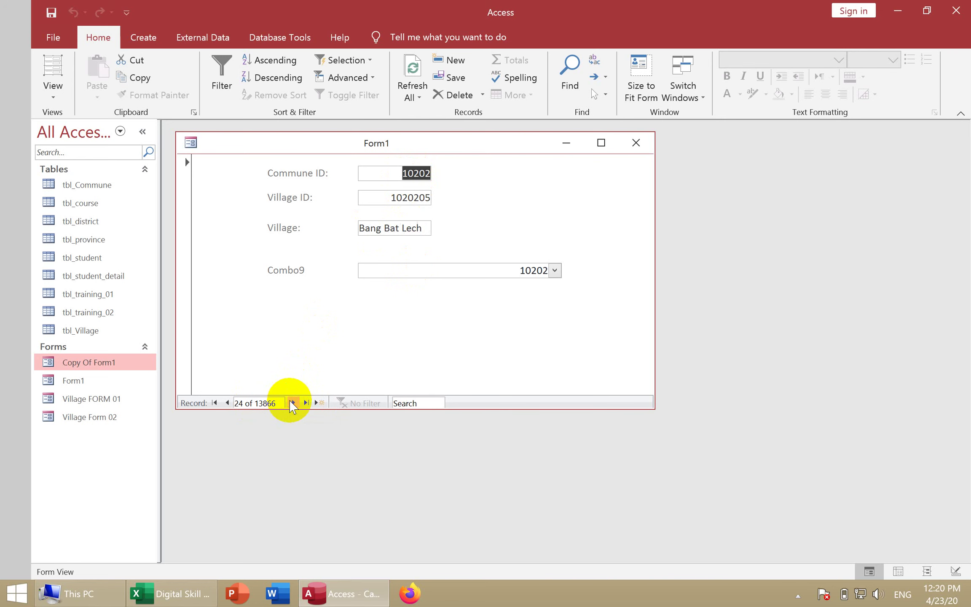
left_click(292, 402)
left_click(292, 403)
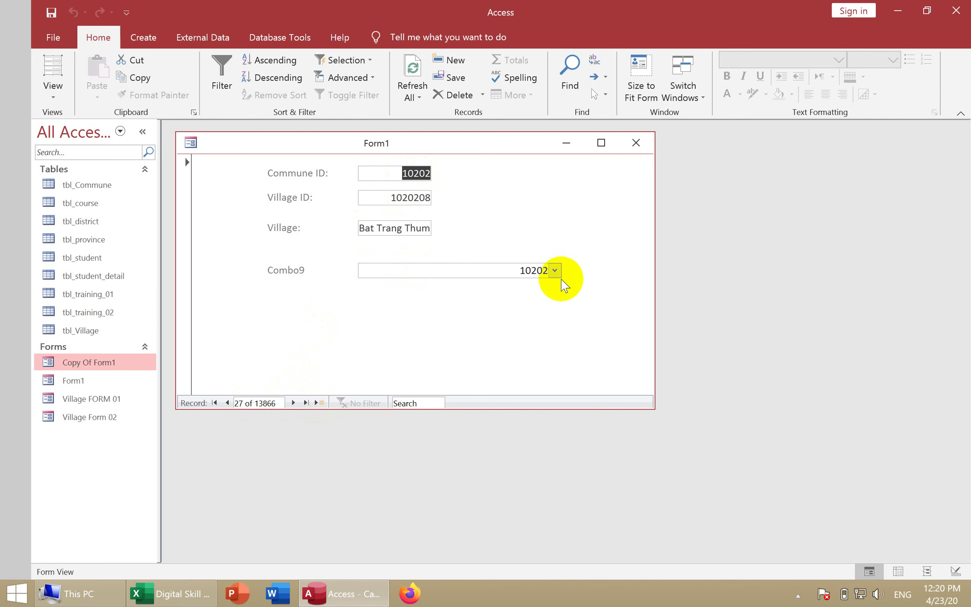
- Check what the combo box's drop-down list offers in Form View, rechecking it after switching through Design View
left_click(555, 272)
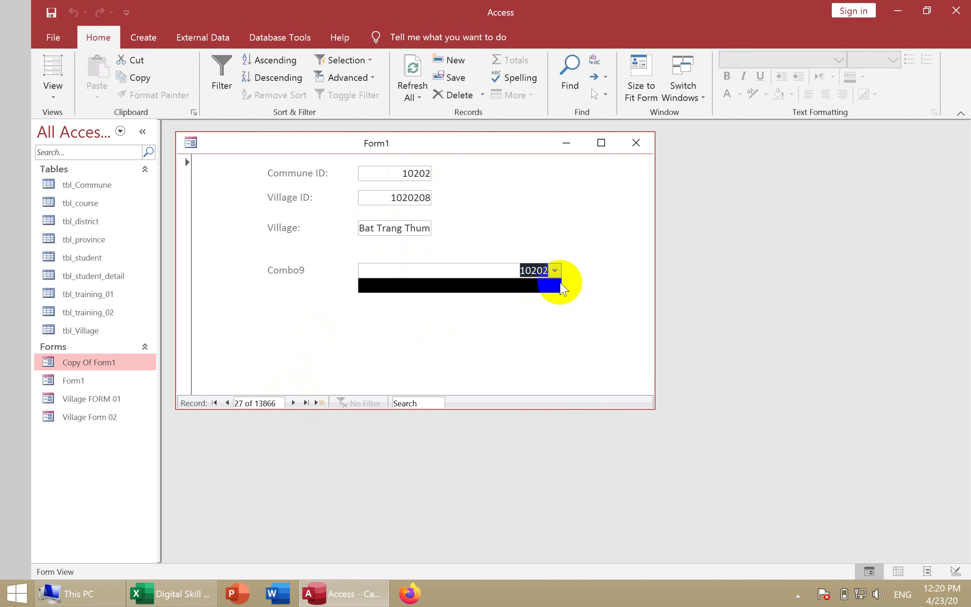
left_click(574, 289)
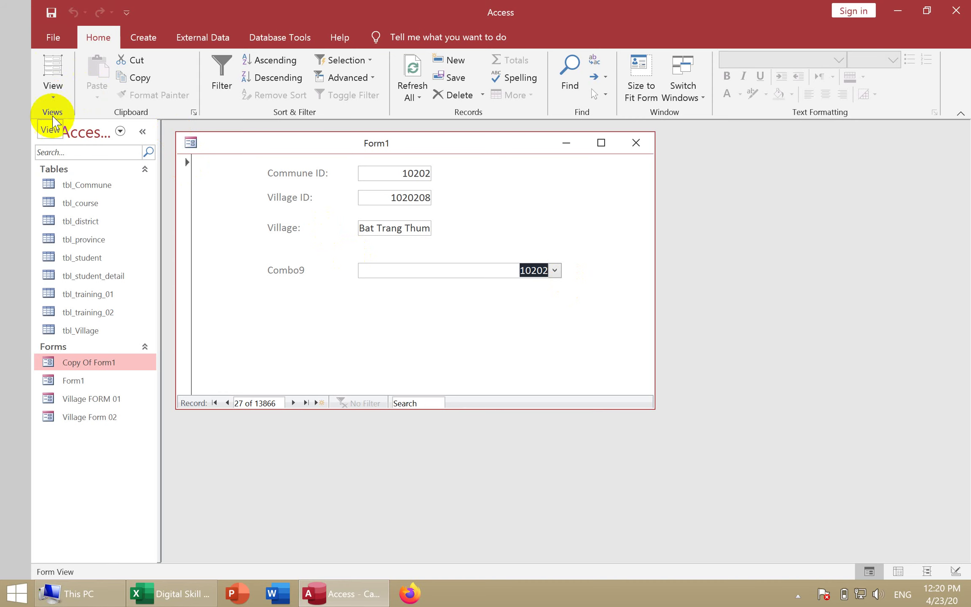
left_click(53, 91)
left_click(66, 213)
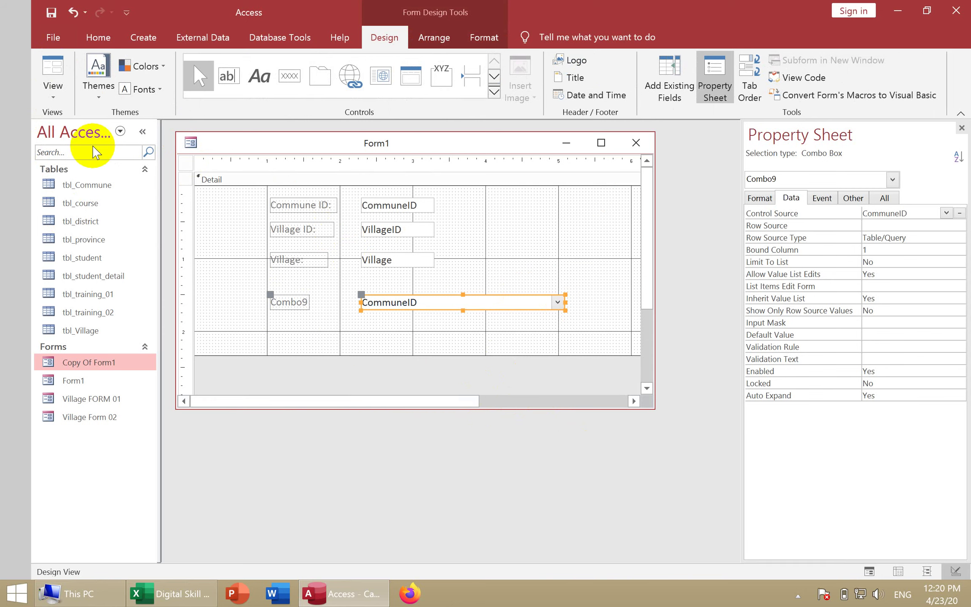
left_click(51, 91)
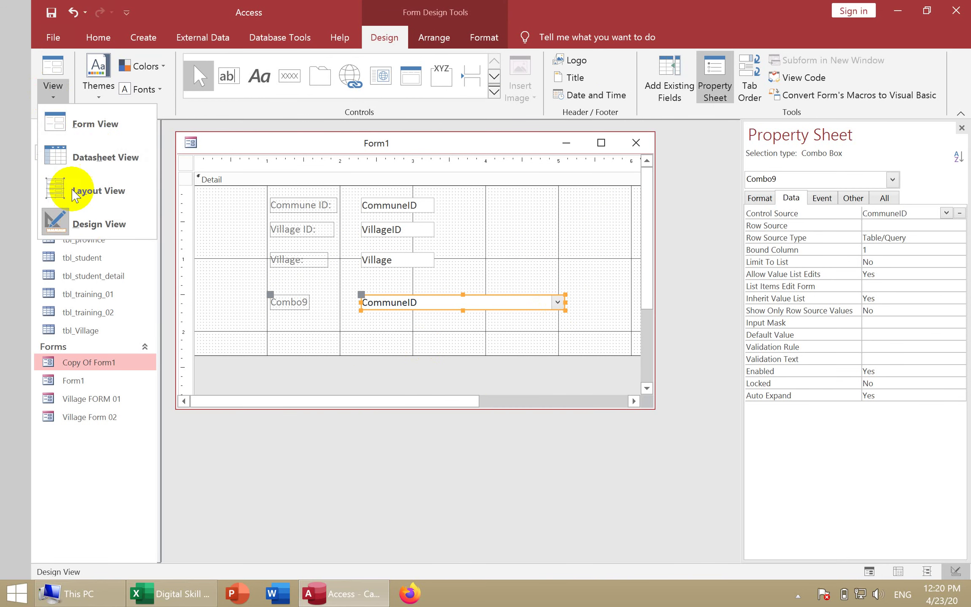
left_click(96, 123)
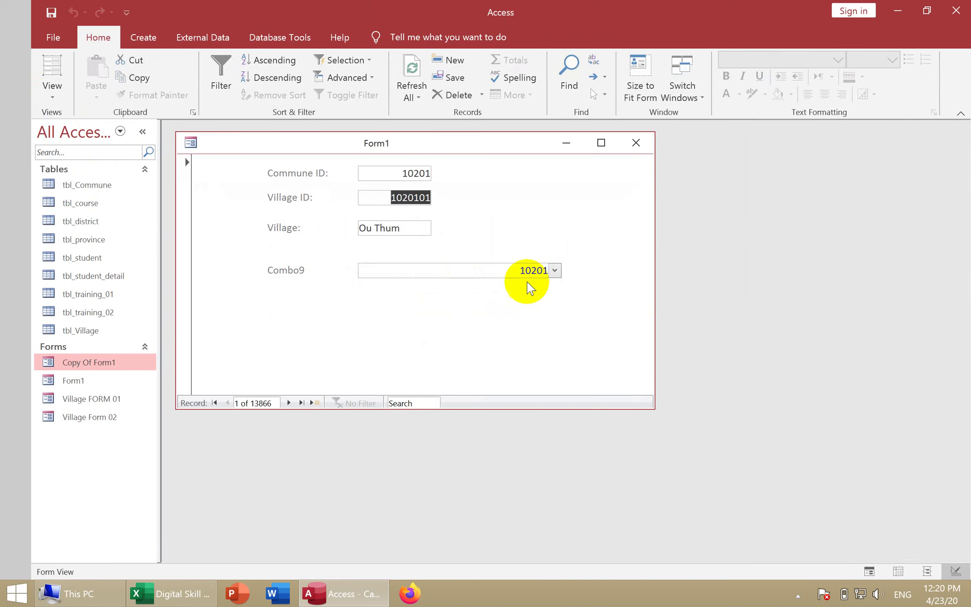
left_click(555, 270)
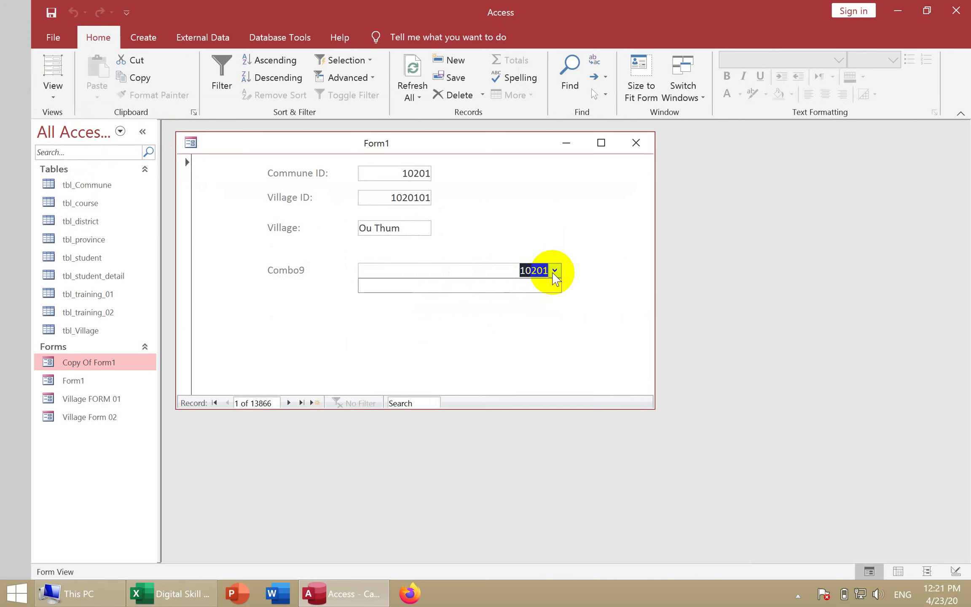
left_click(553, 272)
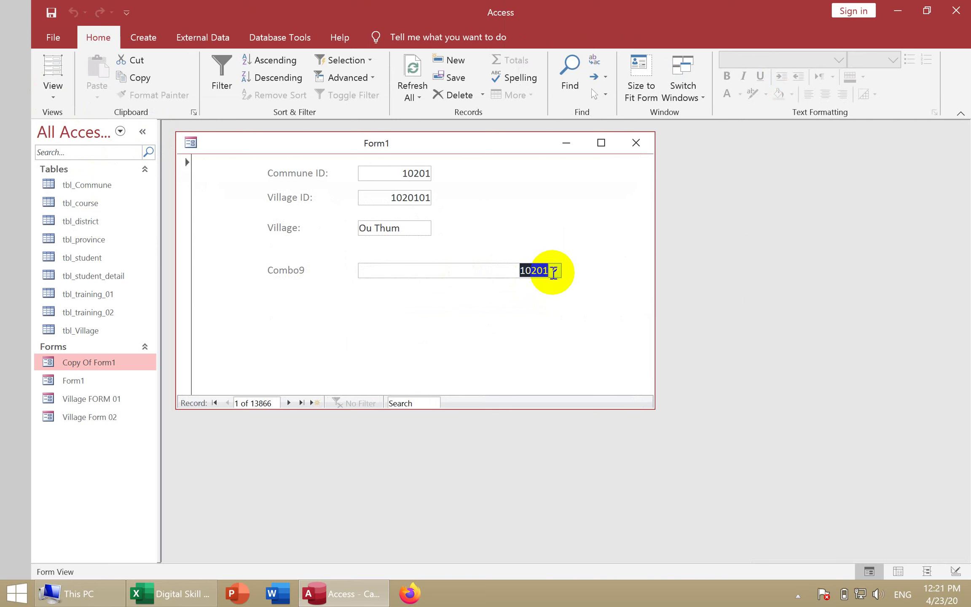
- Open tbl_Commune, examine its records through the last one and its CommuneID column, and close the table
left_click(109, 188)
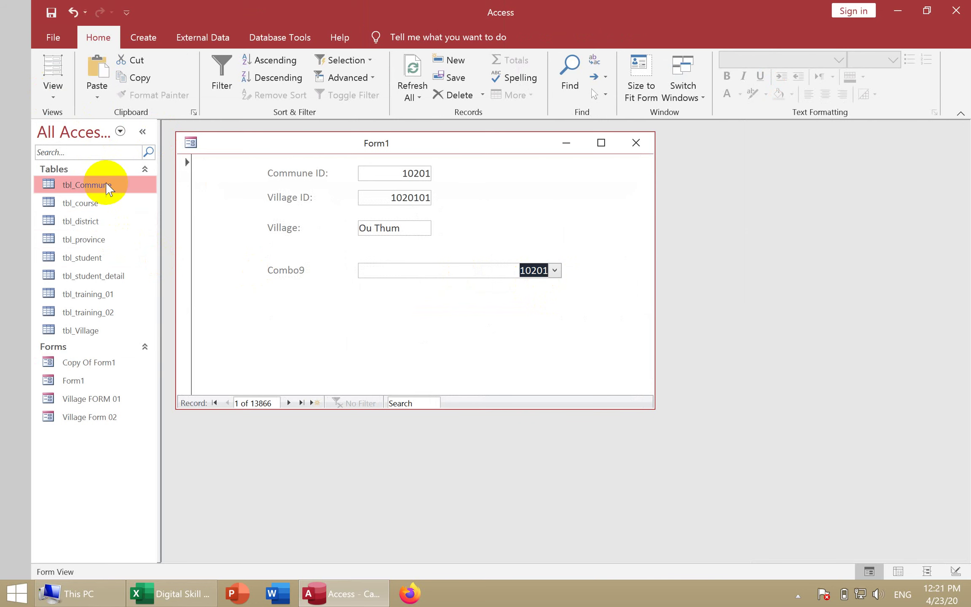
double_click(106, 186)
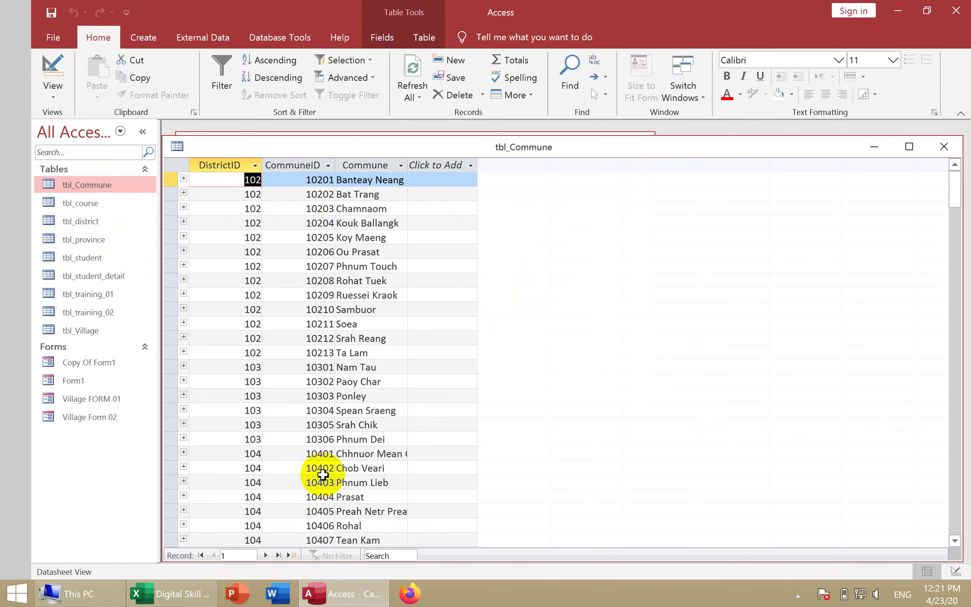
left_click(278, 556)
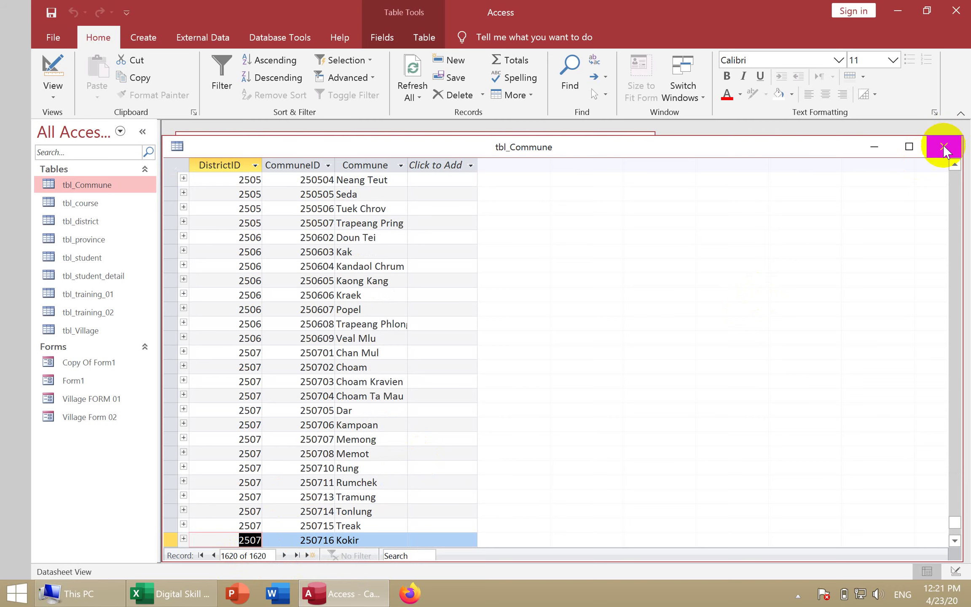
left_click(291, 165)
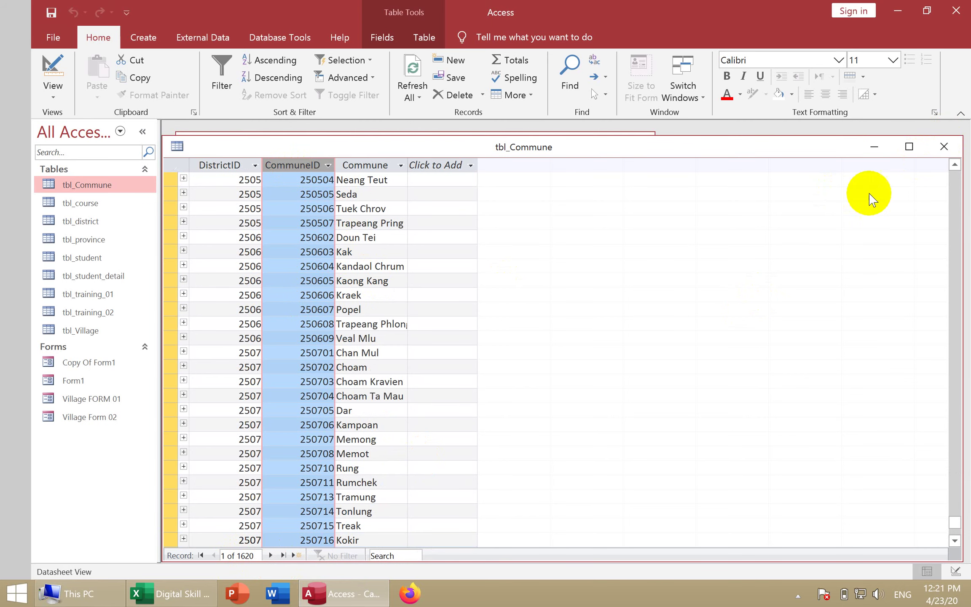
left_click(944, 146)
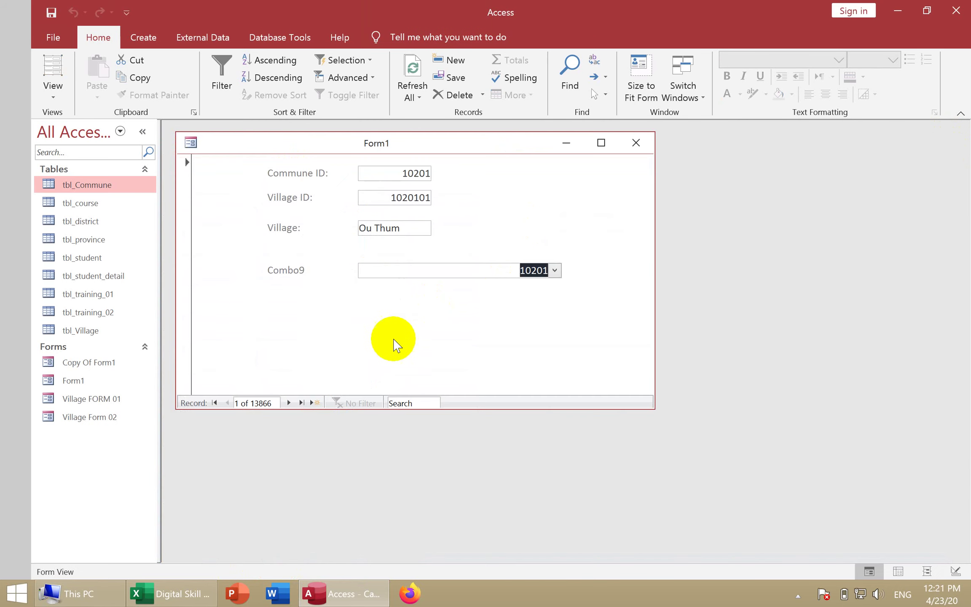
- Return Form1 to Design View and review the fields offered for the combo box's Control Source
left_click(53, 94)
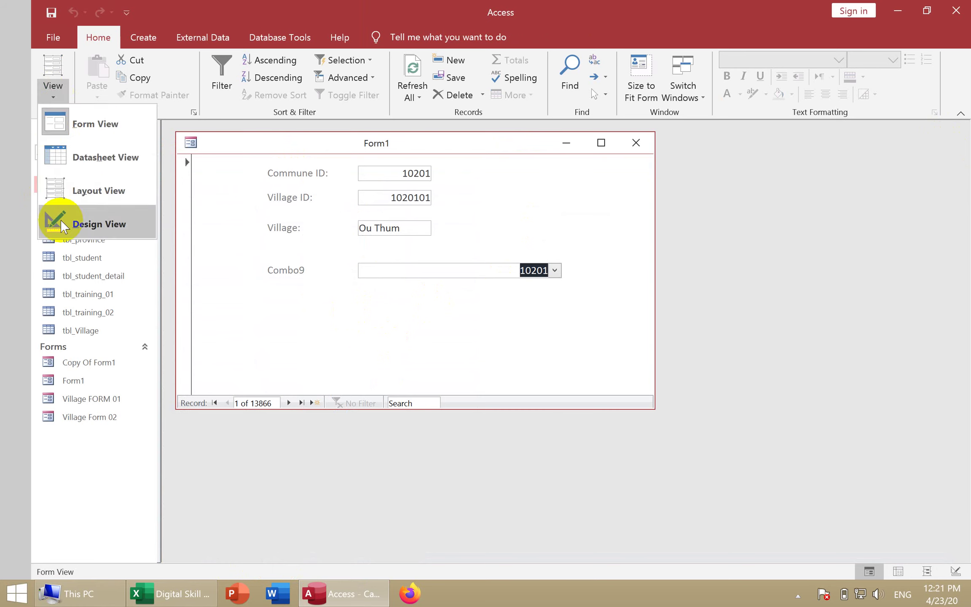
left_click(60, 219)
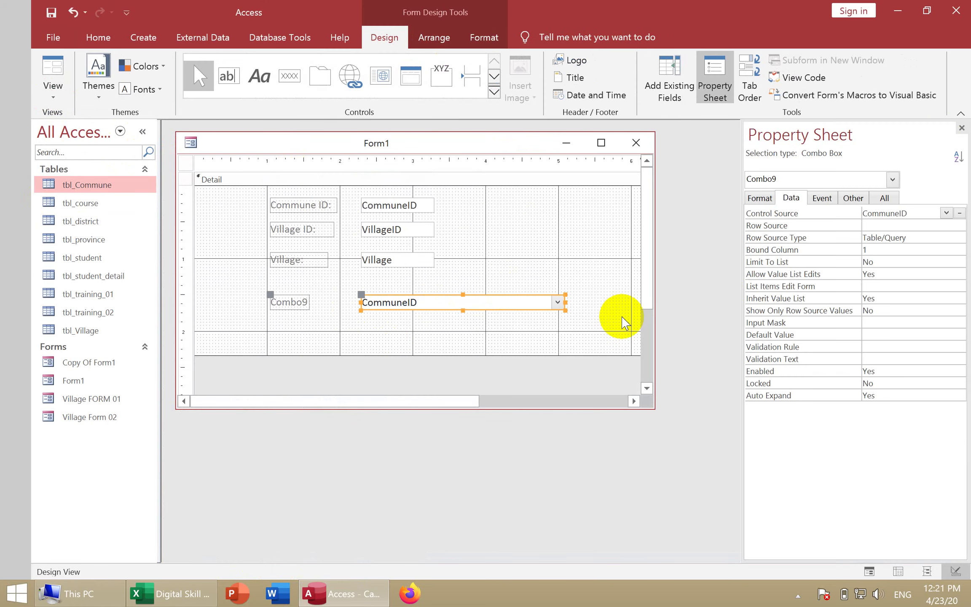
left_click(811, 218)
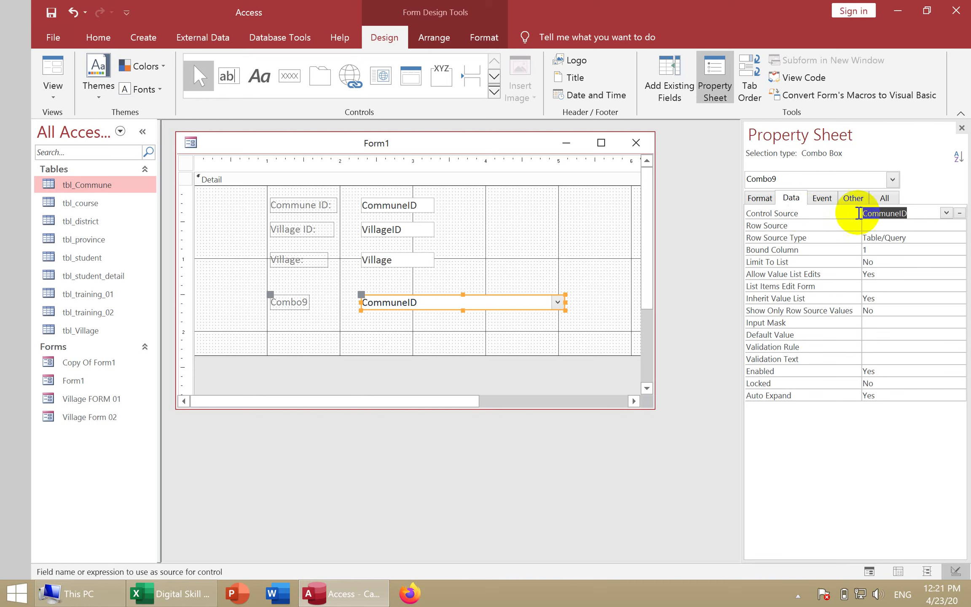
left_click(945, 213)
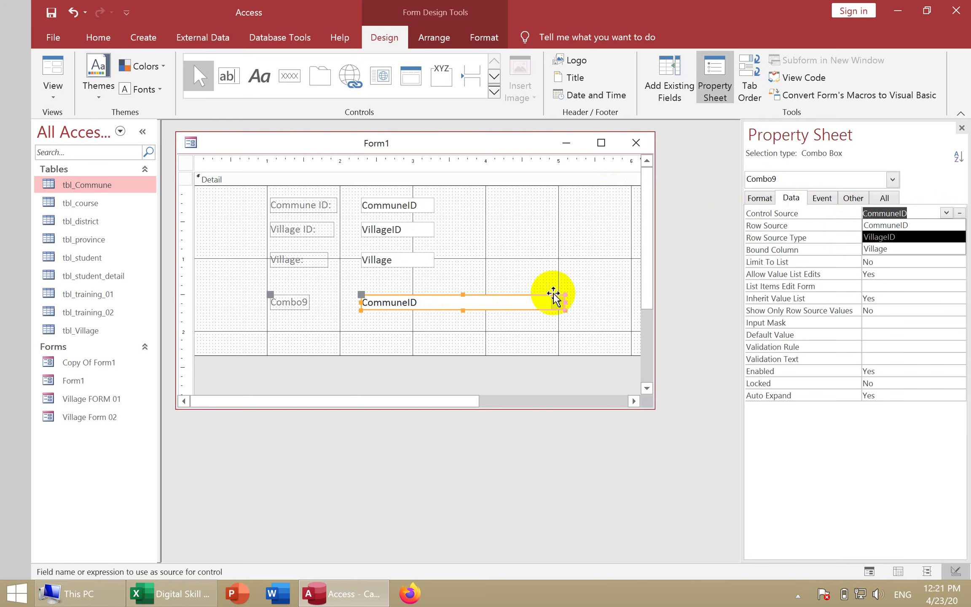
left_click(557, 301)
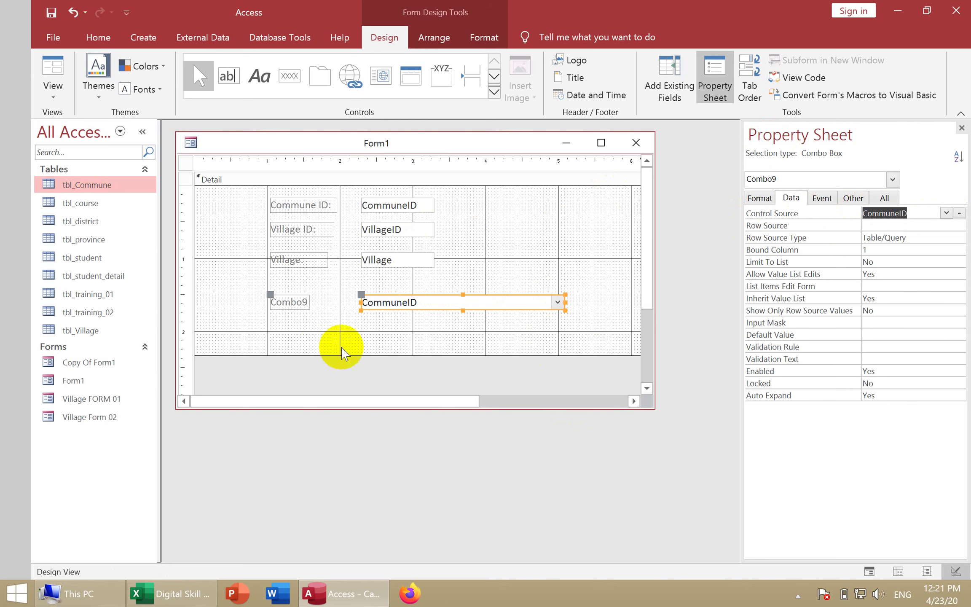
- Examine the CommuneID values in tbl_Commune, close the table, and compare it with tbl_Village and the form's CommuneID field
double_click(85, 187)
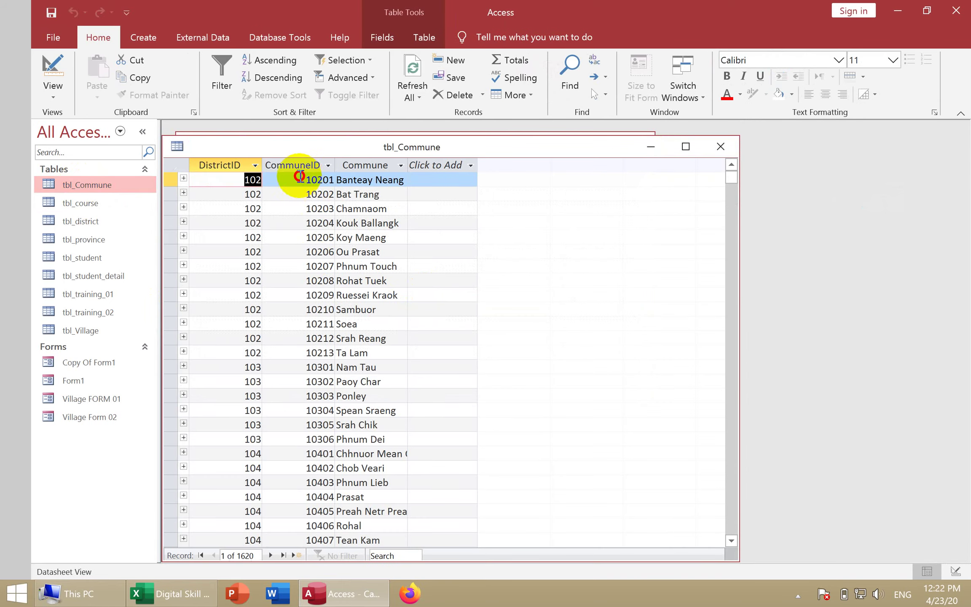
left_click(299, 185)
left_click(296, 222)
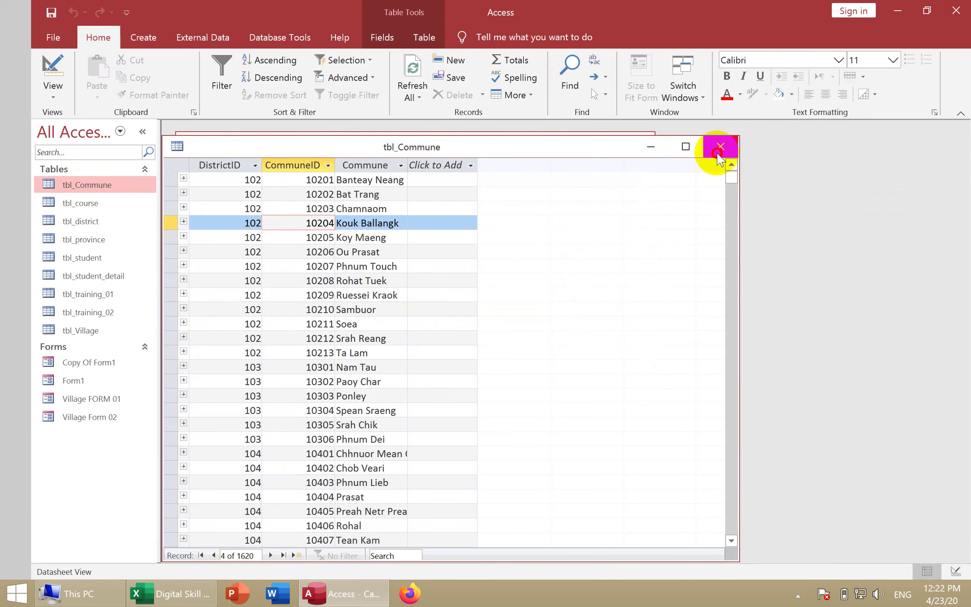
left_click(720, 146)
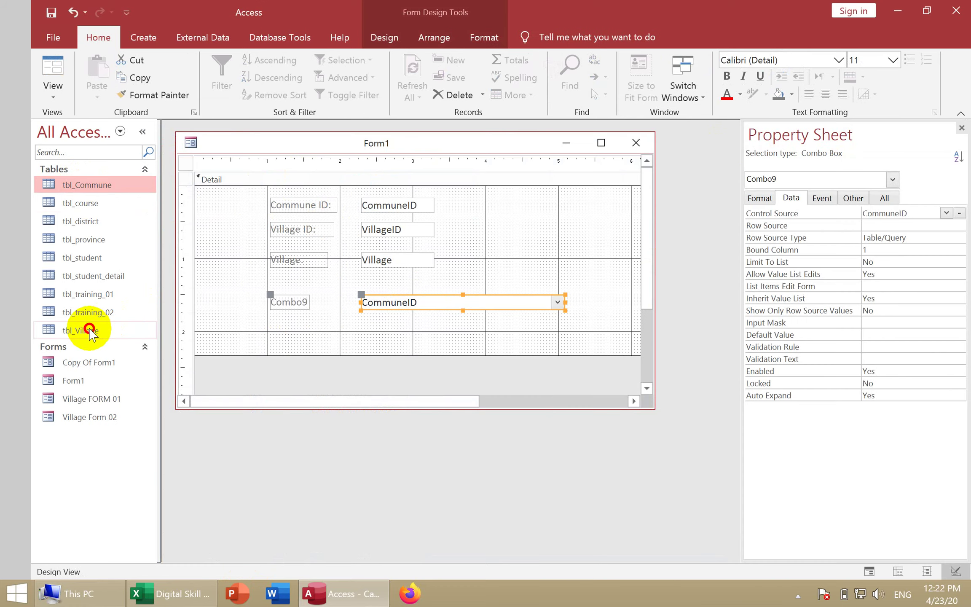
left_click(89, 330)
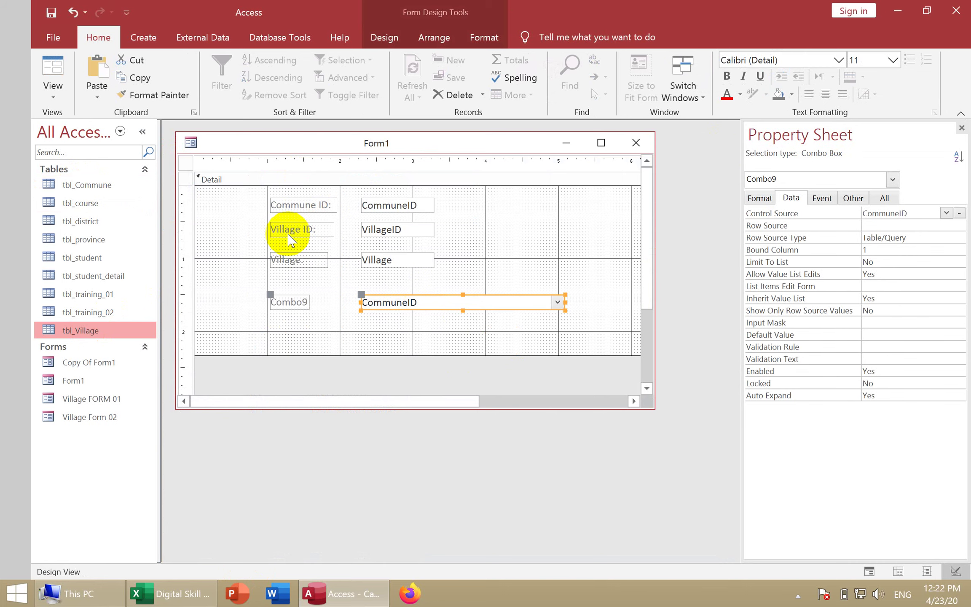
left_click(419, 205)
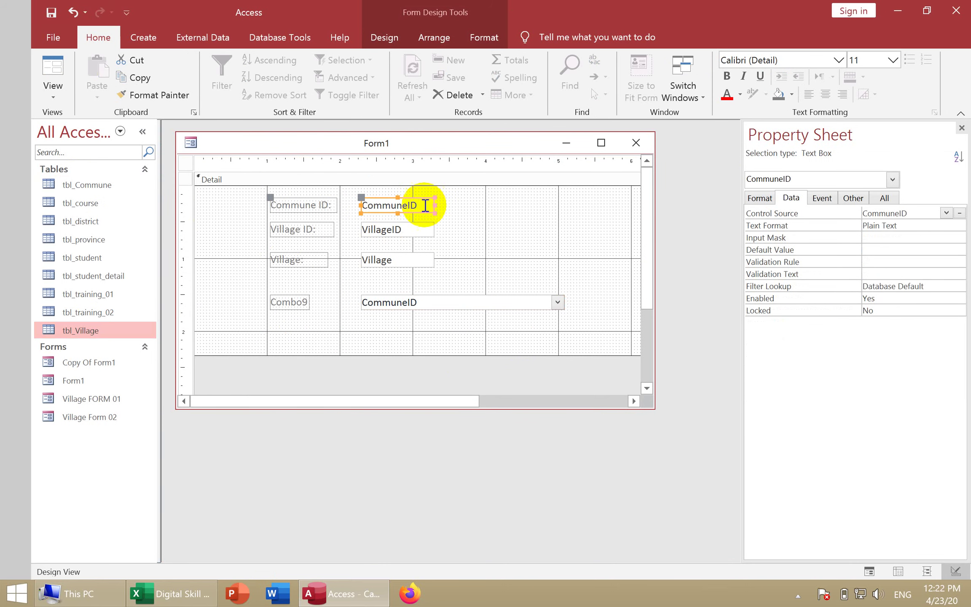
left_click(78, 192)
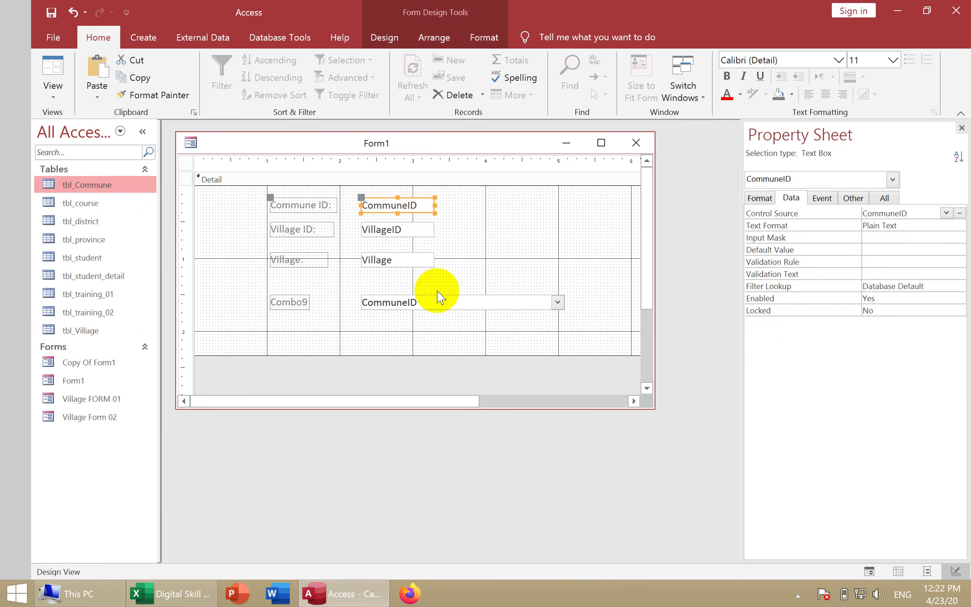
- Set the combo box's Row Source to tbl_Commune and review the Row Source Type options
left_click(495, 302)
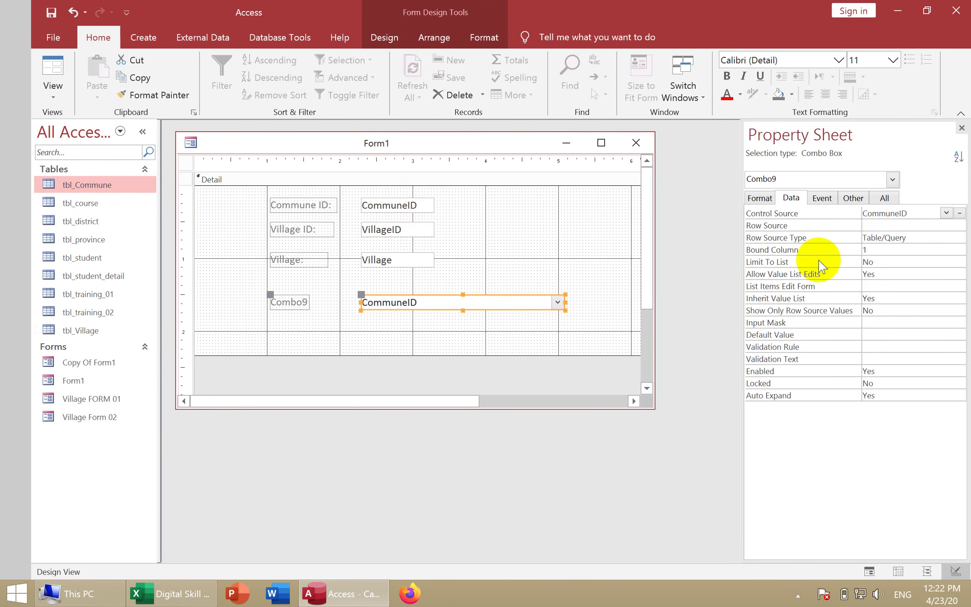
left_click(919, 227)
left_click(946, 224)
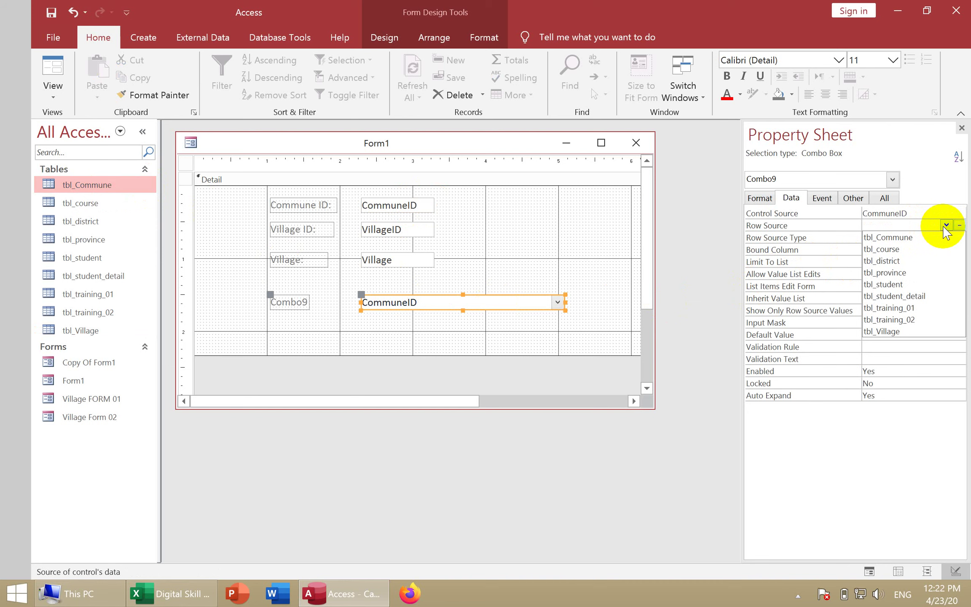
left_click(905, 238)
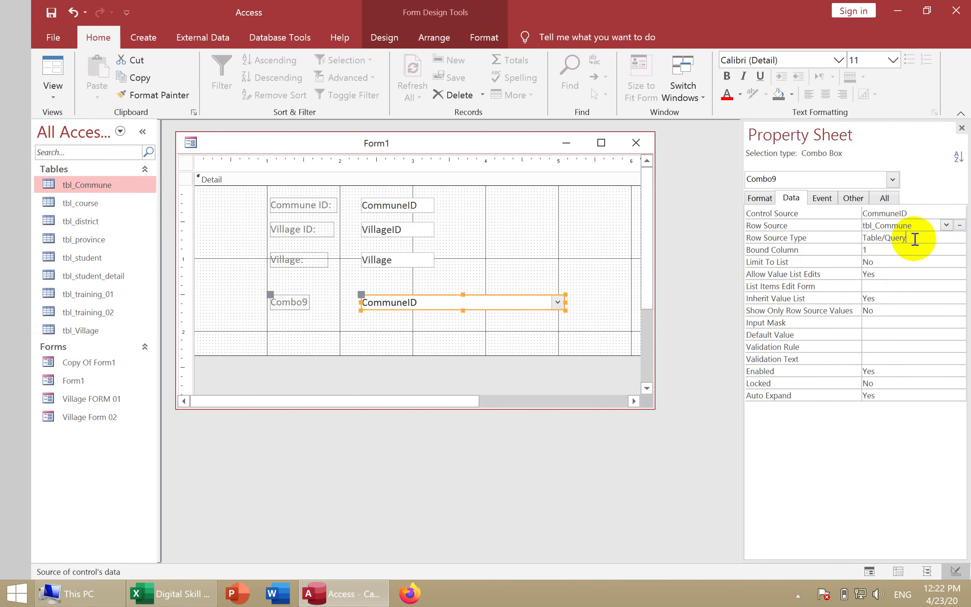
left_click(958, 238)
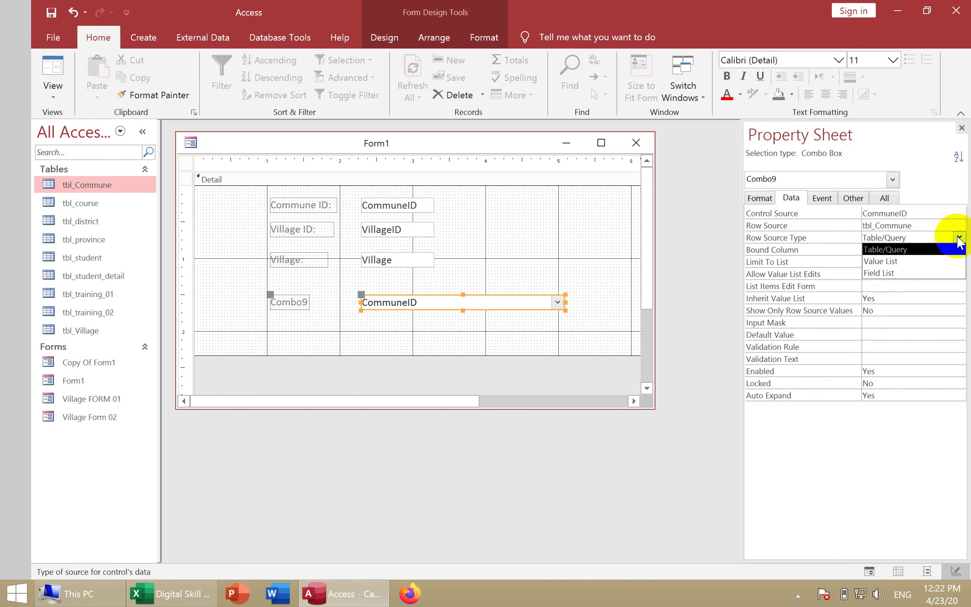
left_click(959, 238)
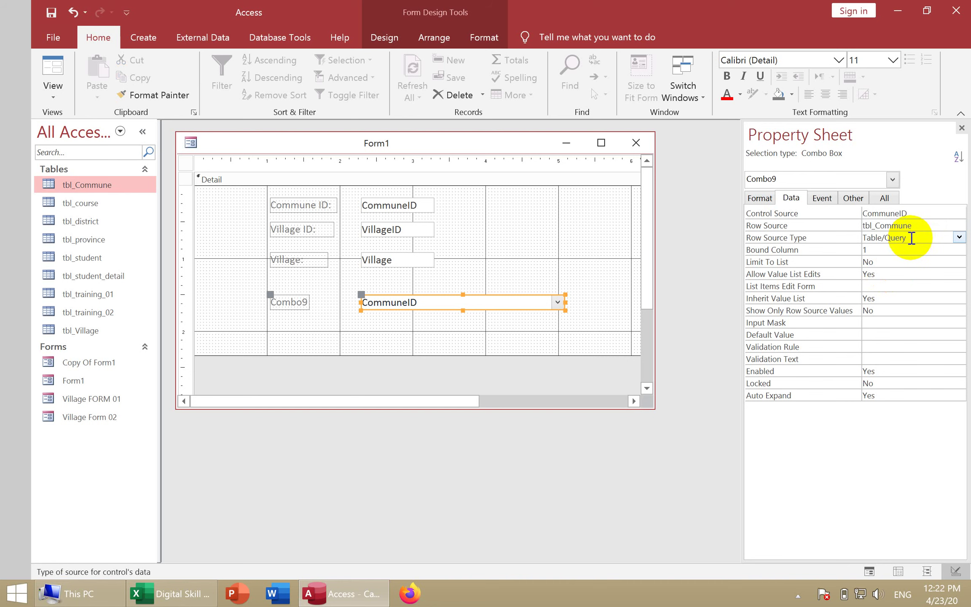
- Clear the combo box's Row Source and open the Query Builder for that property
left_click(921, 226)
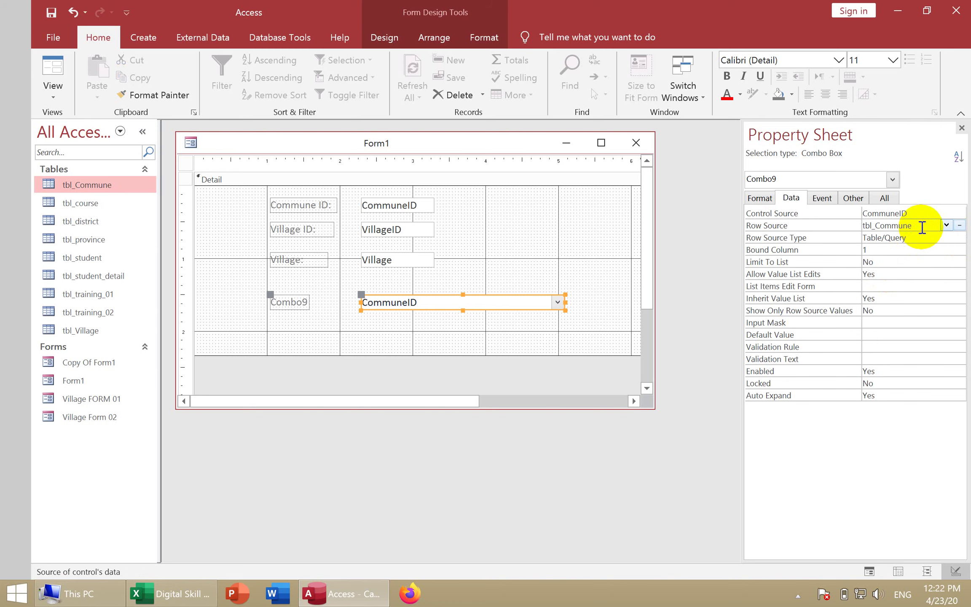
left_click_drag(922, 227, 861, 228)
key("Delete")
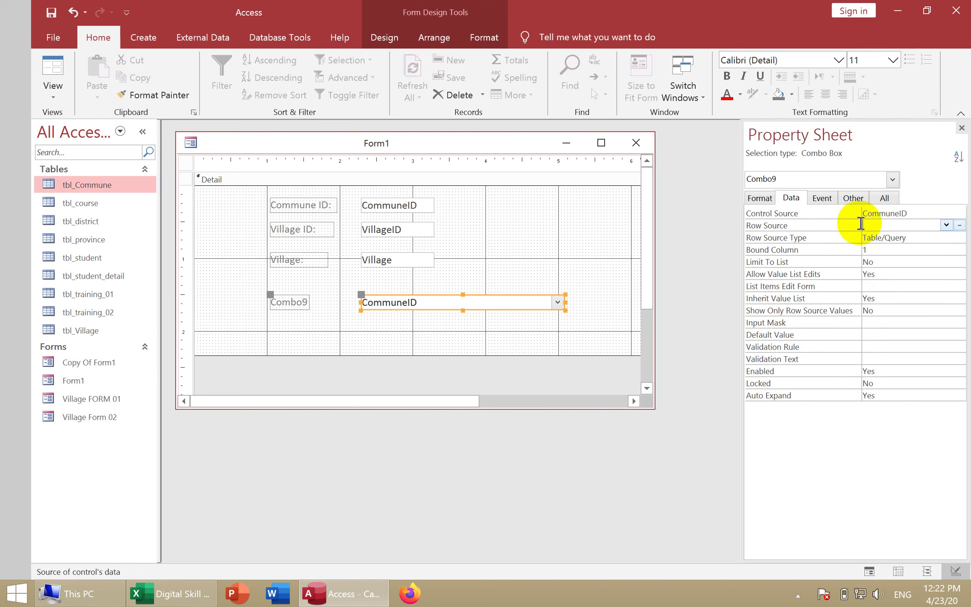
left_click(959, 227)
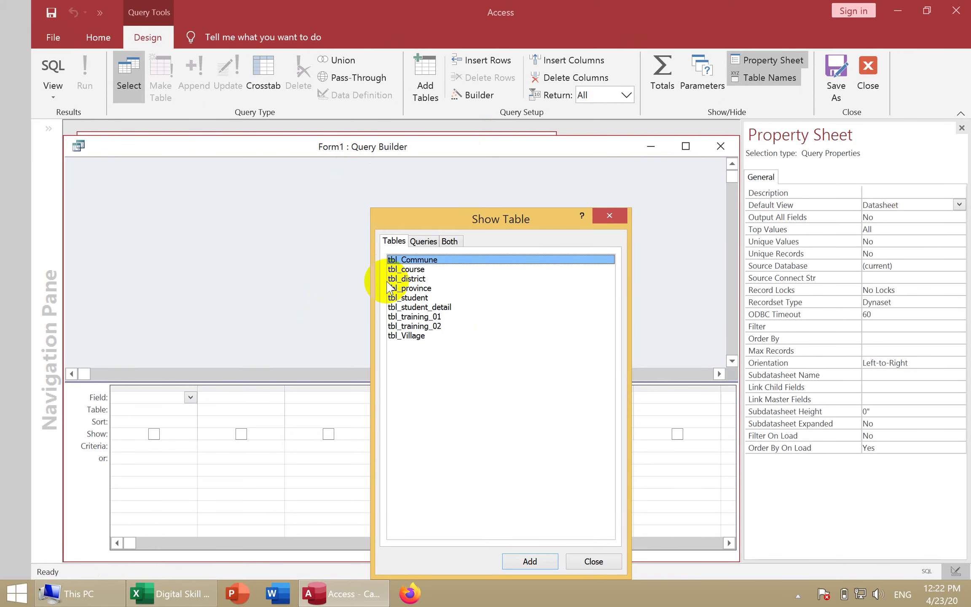
- Build the combo box's row source query from tbl_Commune with only the CommuneID field, and save it to the property
left_click(407, 260)
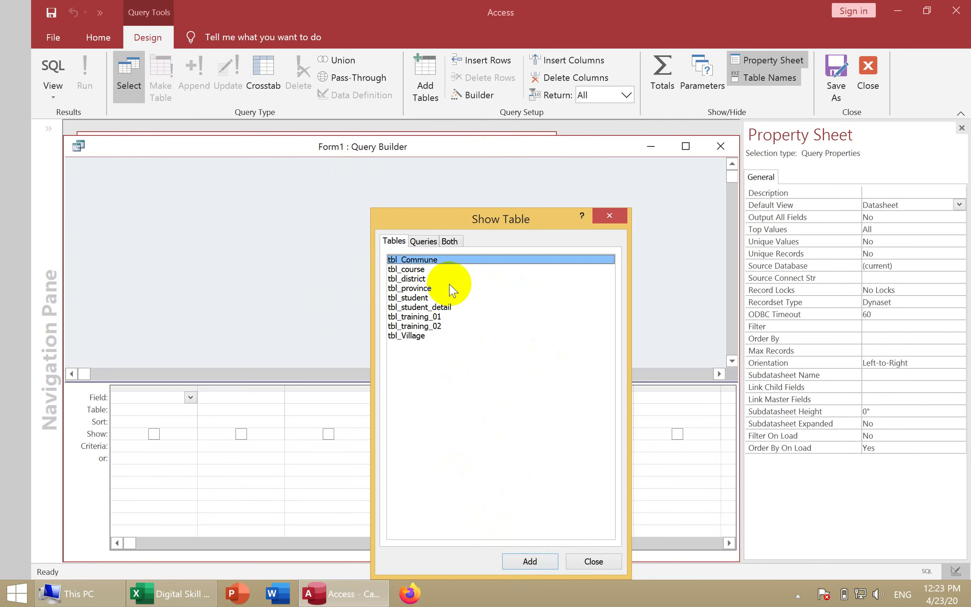
double_click(438, 264)
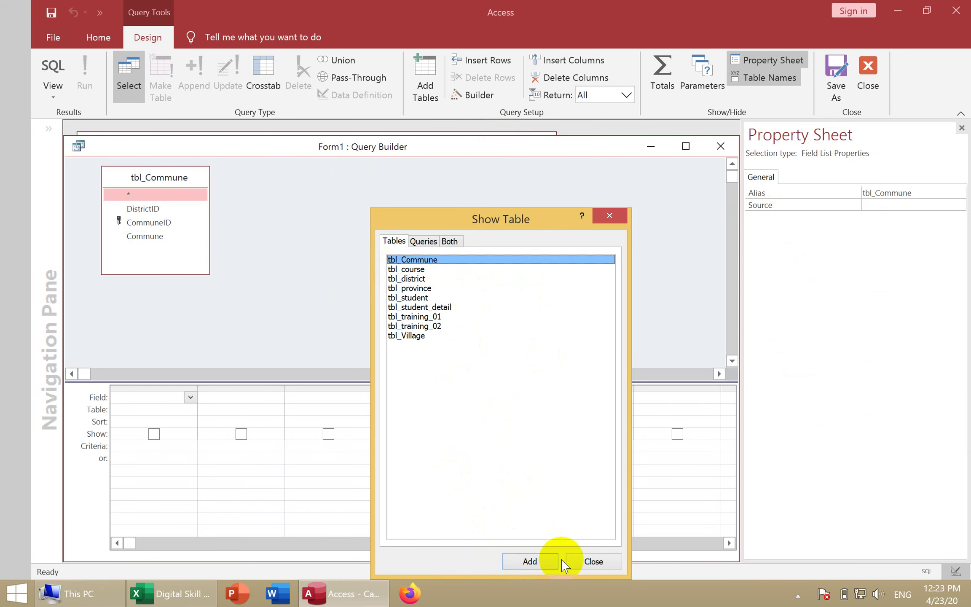
left_click(592, 561)
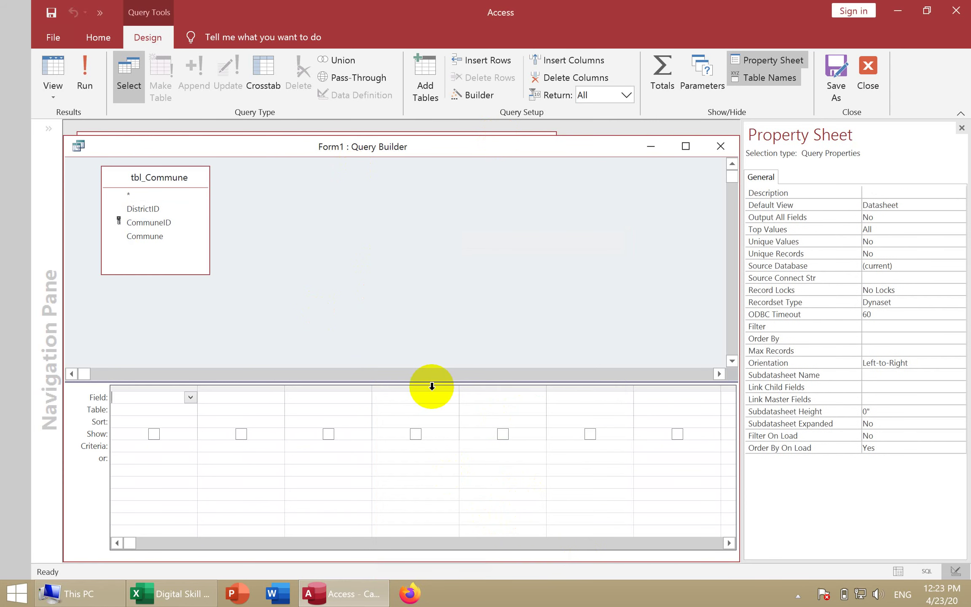
left_click(161, 222)
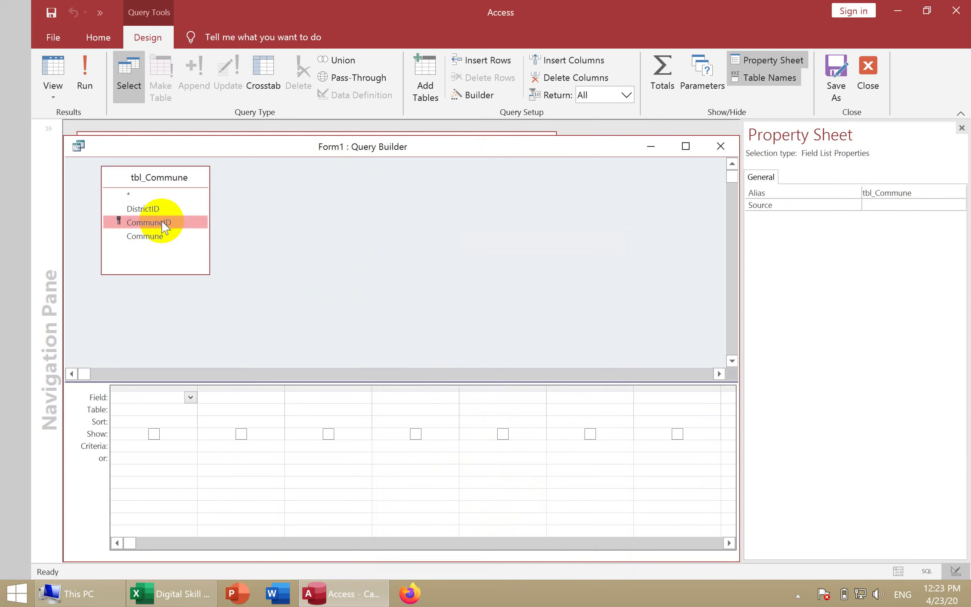
left_click_drag(164, 226, 135, 398)
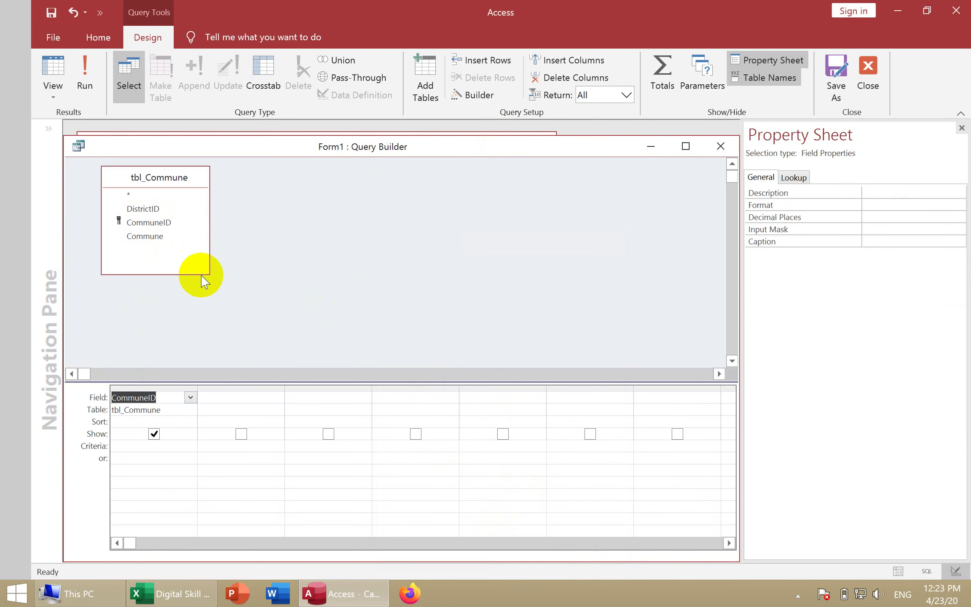
left_click(721, 146)
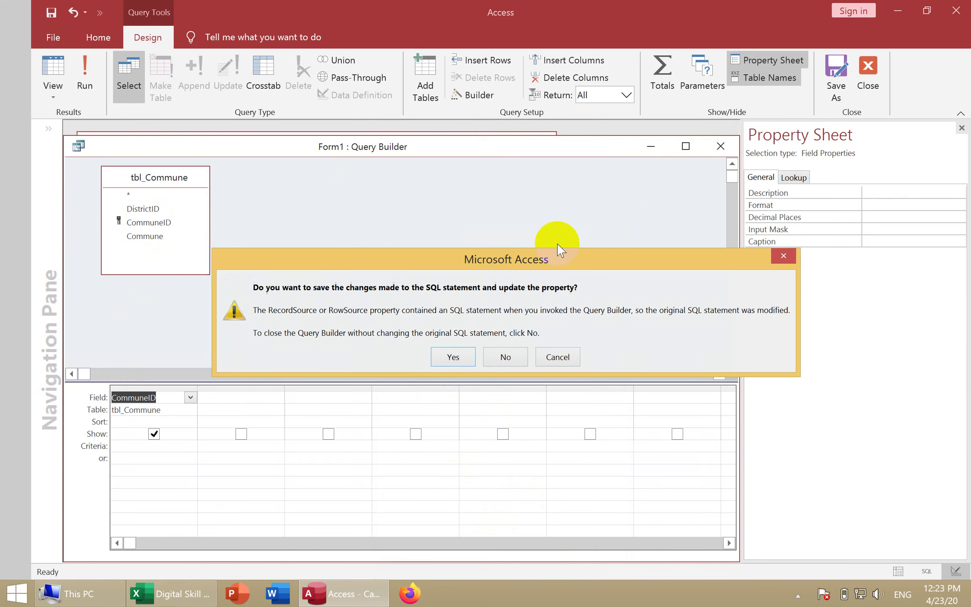
left_click(461, 356)
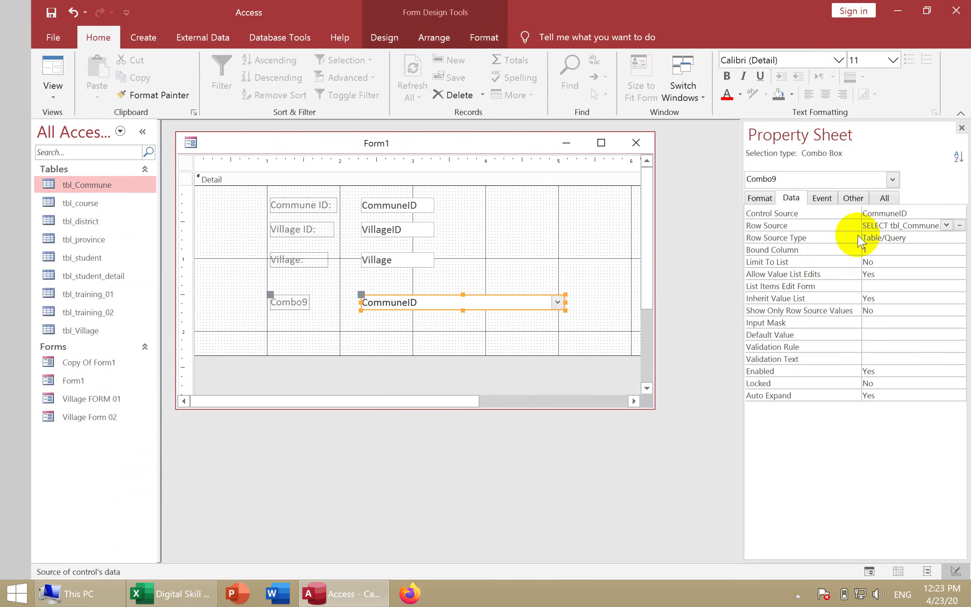
- Widen the property sheet and examine the combo box's full Row Source SQL statement in the Zoom window
left_click_drag(729, 262, 677, 260)
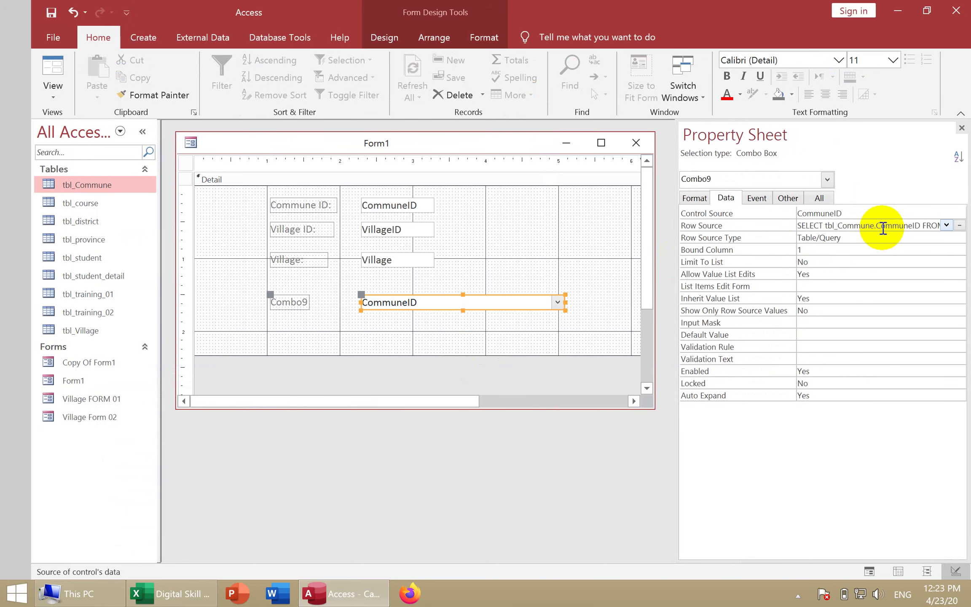
right_click(882, 227)
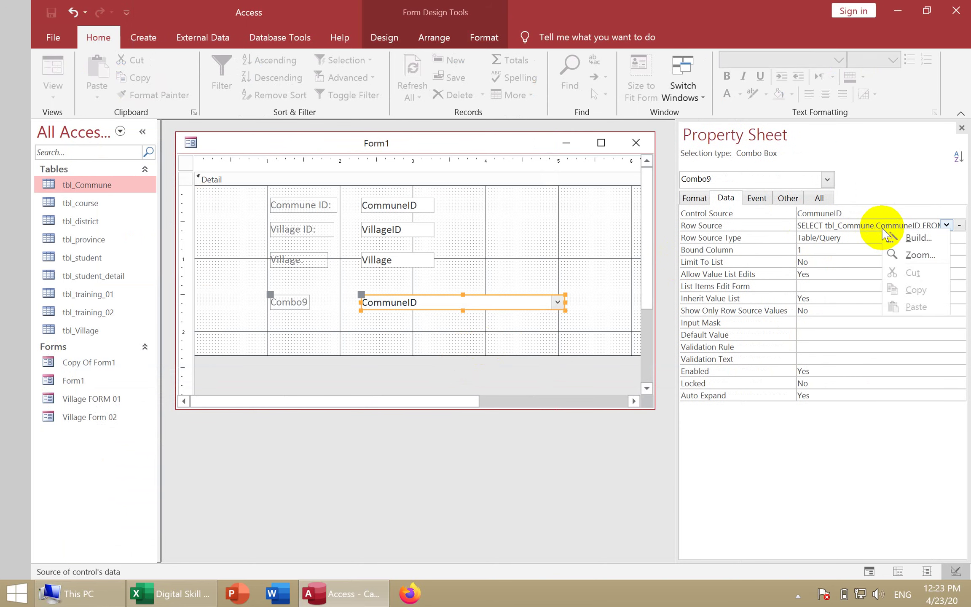
left_click(839, 227)
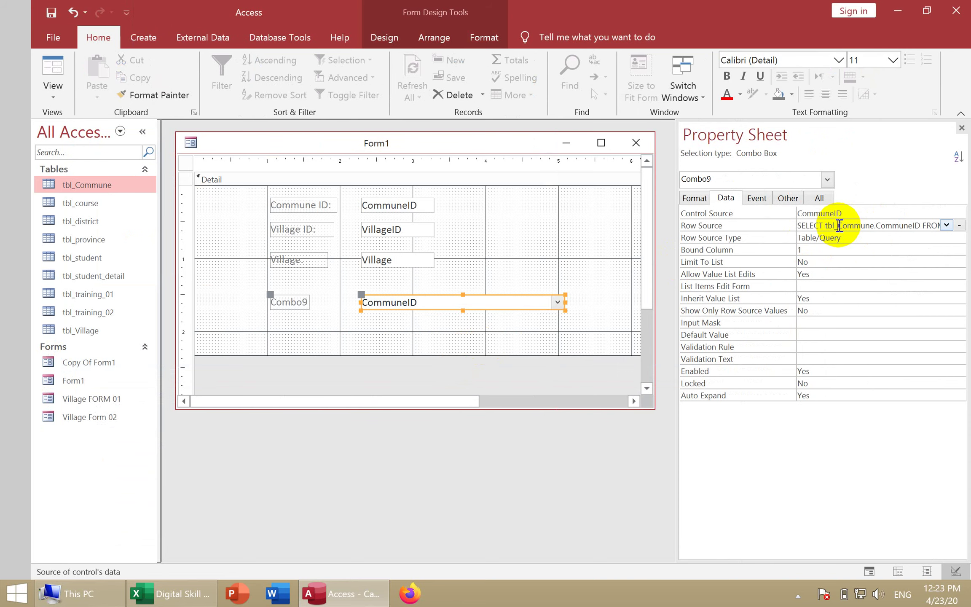
right_click(840, 226)
left_click(862, 254)
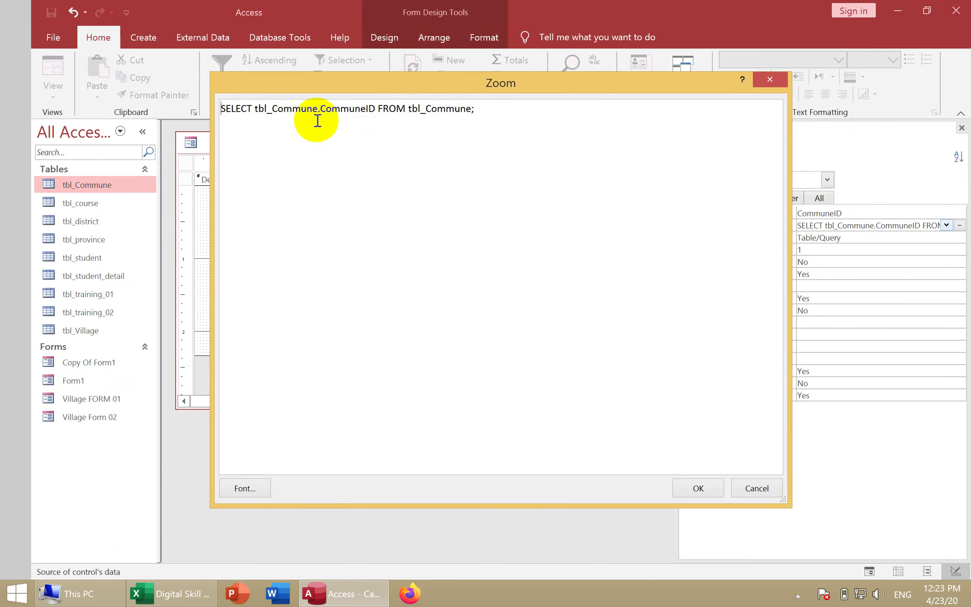
double_click(344, 110)
left_click(396, 110)
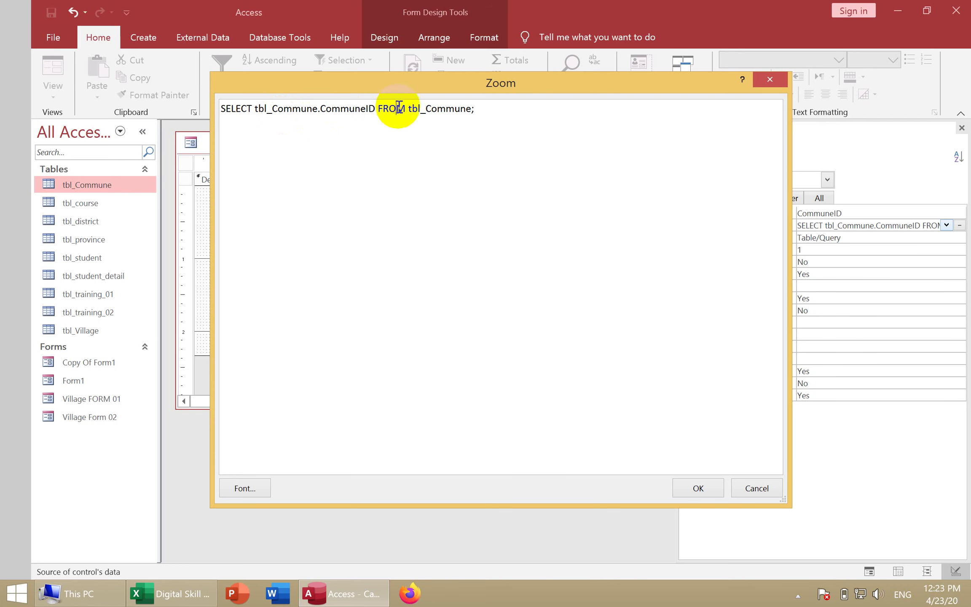
double_click(438, 110)
left_click(487, 111)
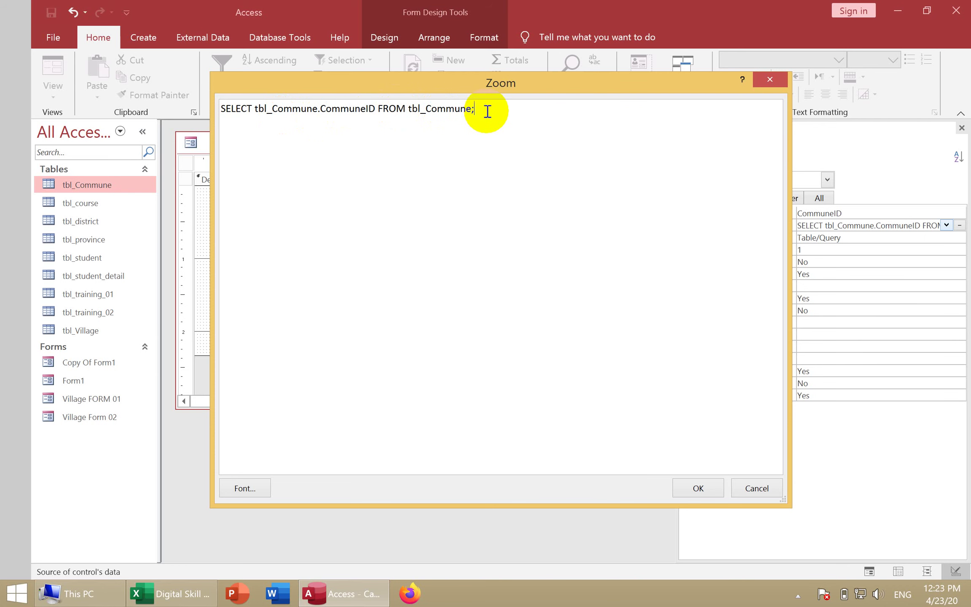
left_click(698, 488)
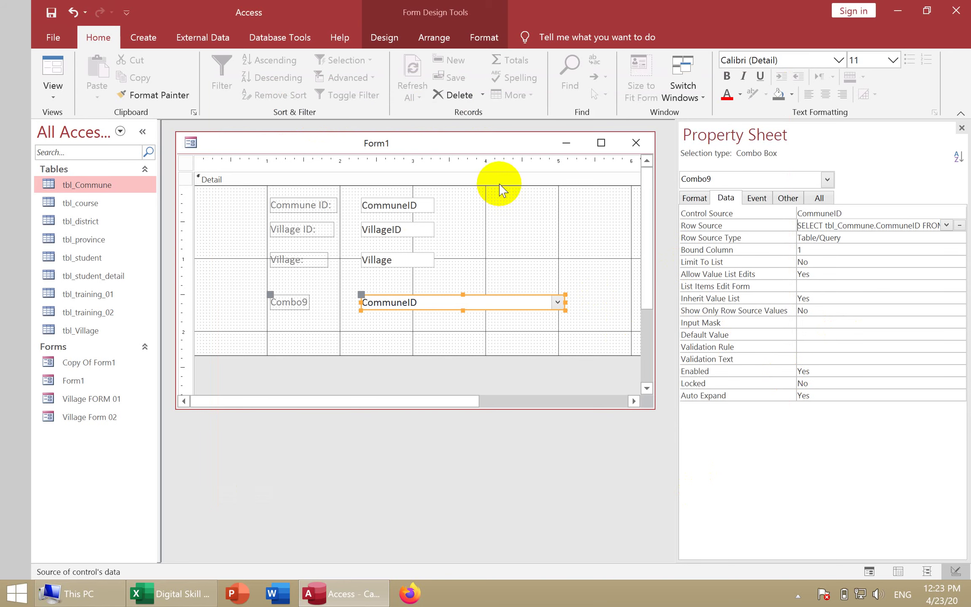
- Switch Form1 to Form View and compare the combo box's list of commune IDs with the record's fields
left_click(43, 89)
left_click(66, 114)
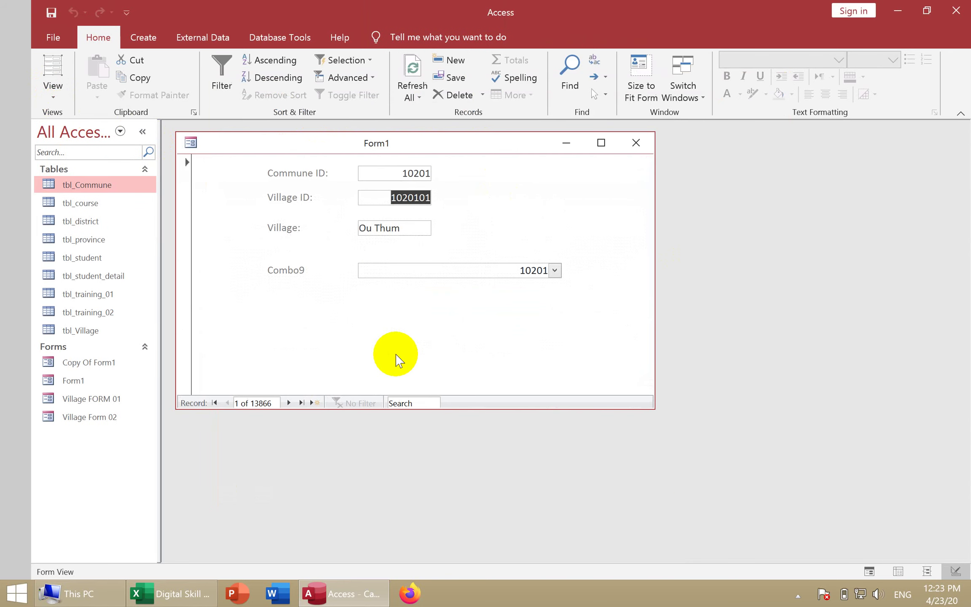
left_click(554, 270)
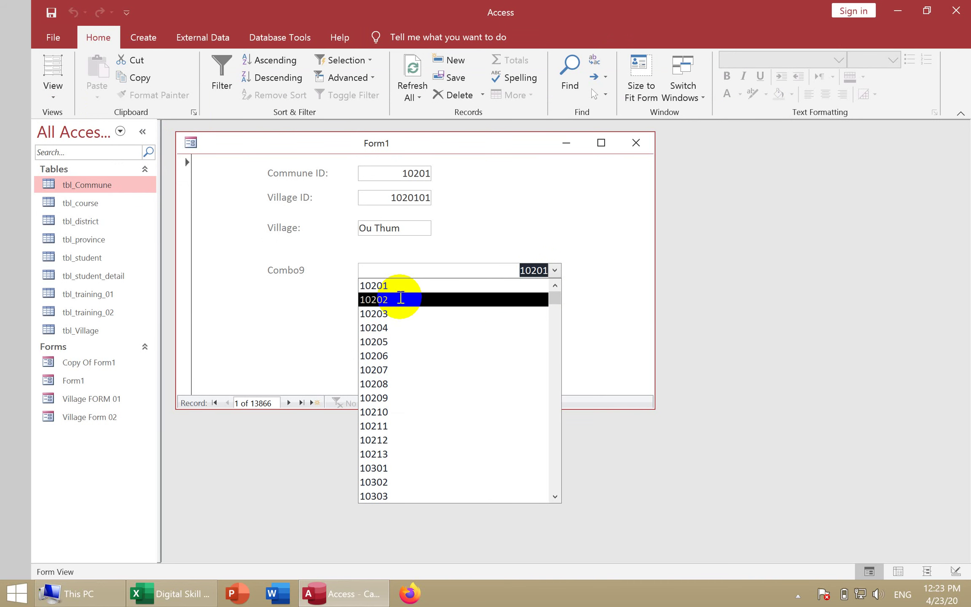
left_click(419, 221)
left_click(414, 230)
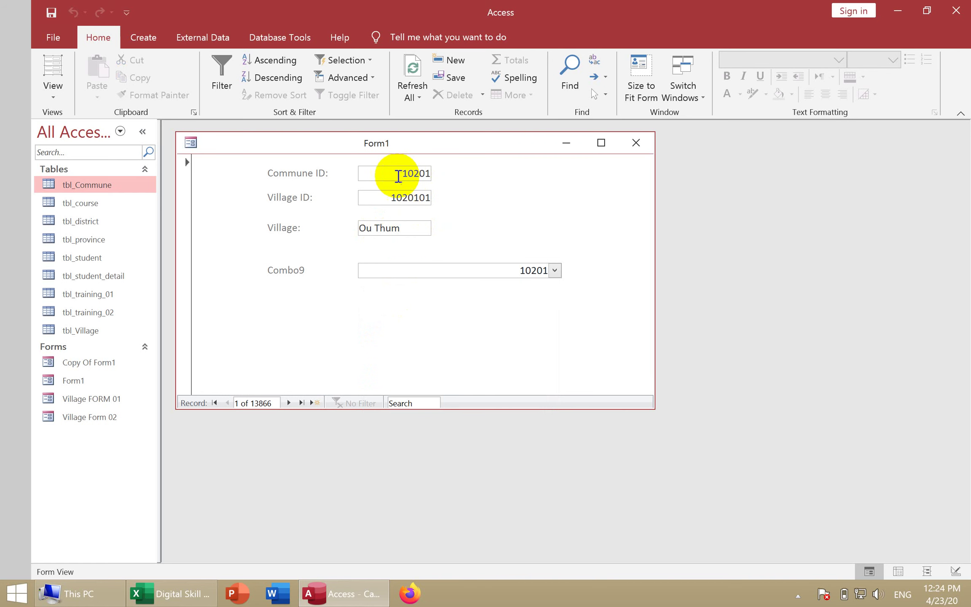
- Choose commune 10202 in the combo box, check the Commune ID field, and review the combo box's list again
left_click(554, 270)
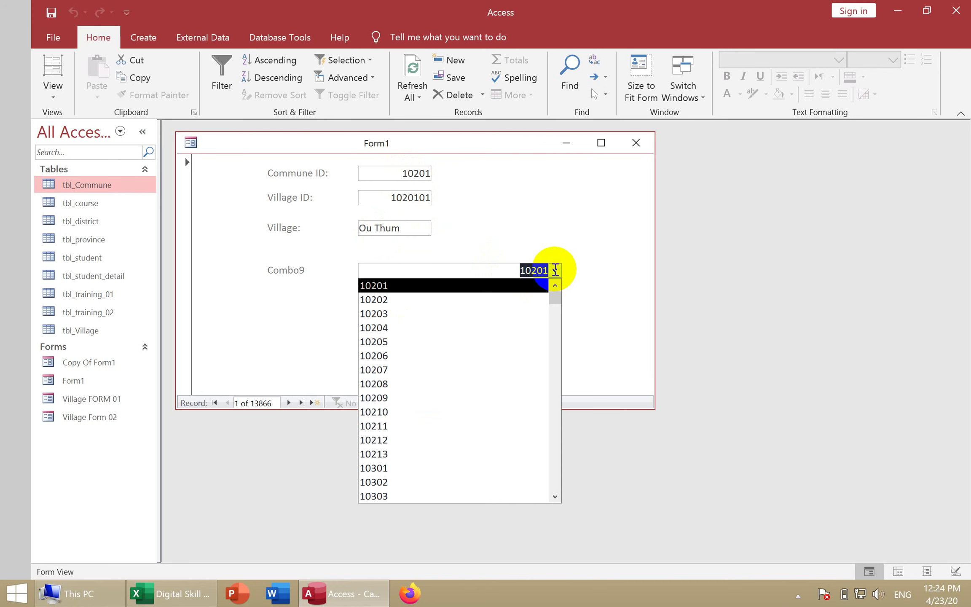
left_click(410, 300)
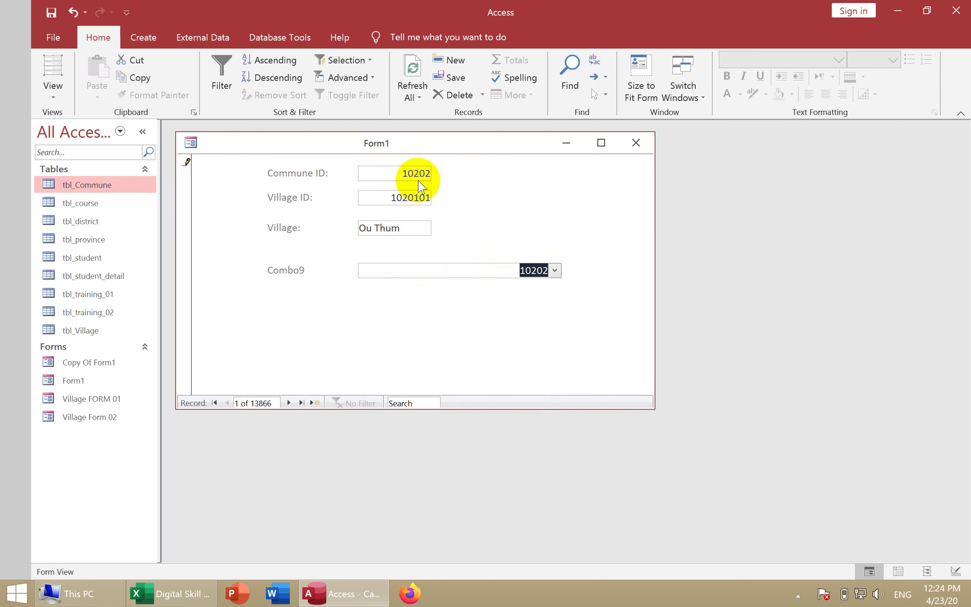
left_click(555, 270)
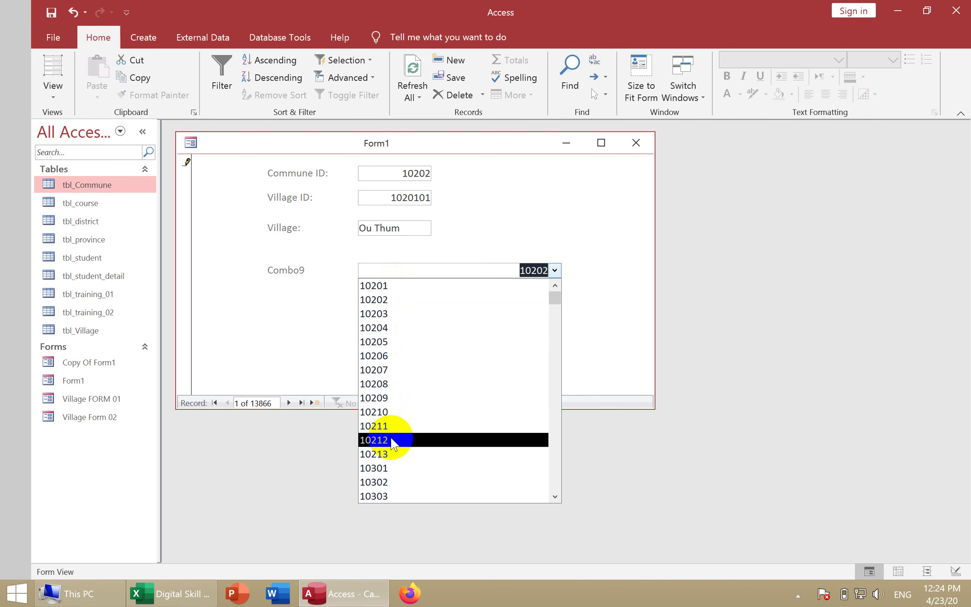
left_click(600, 268)
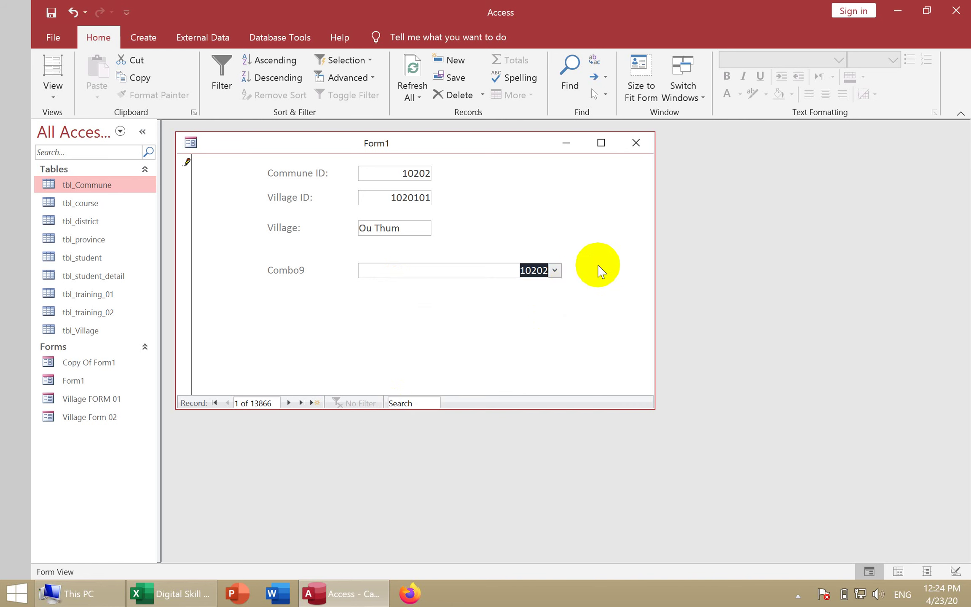
left_click(555, 271)
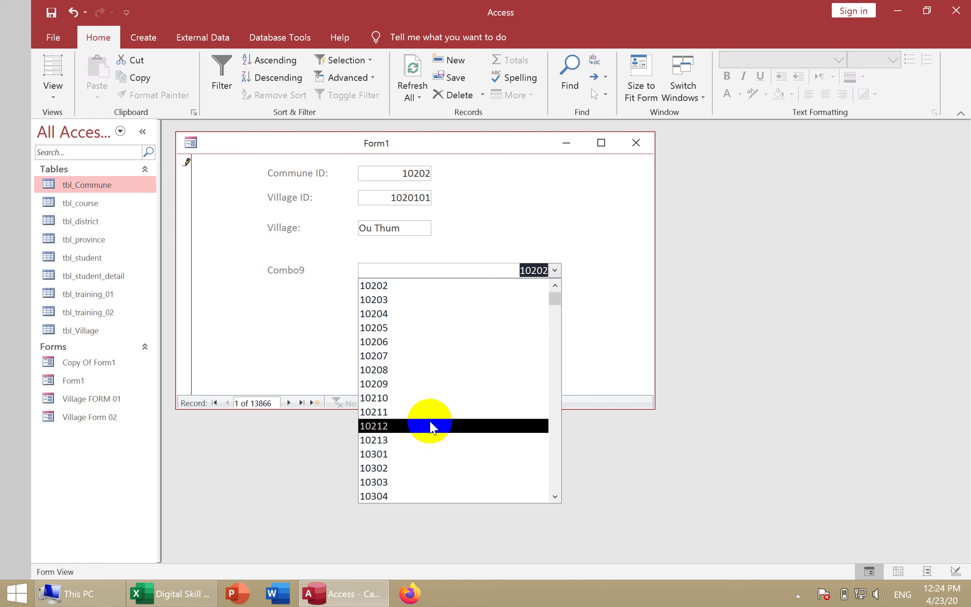
left_click(588, 277)
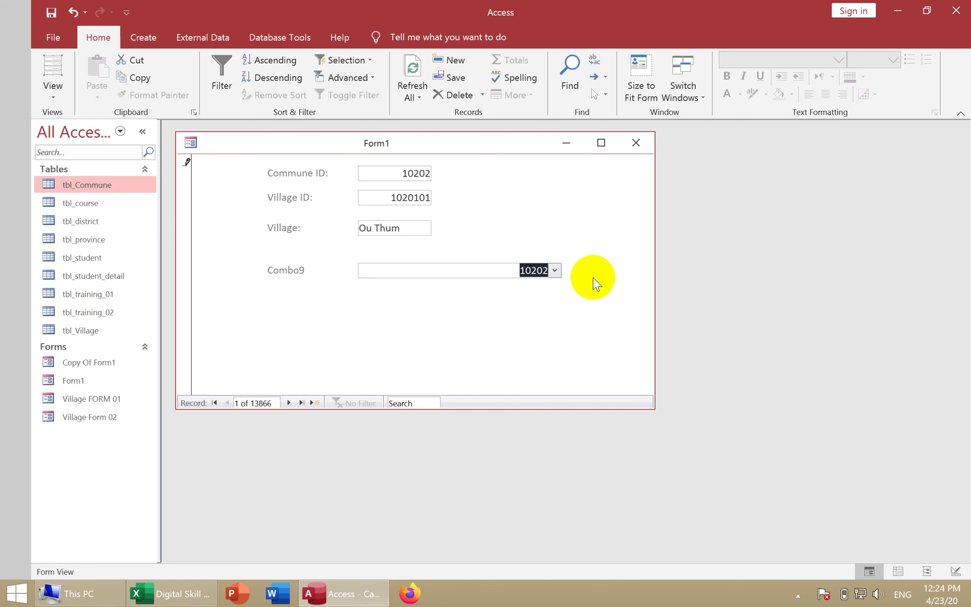
left_click(558, 270)
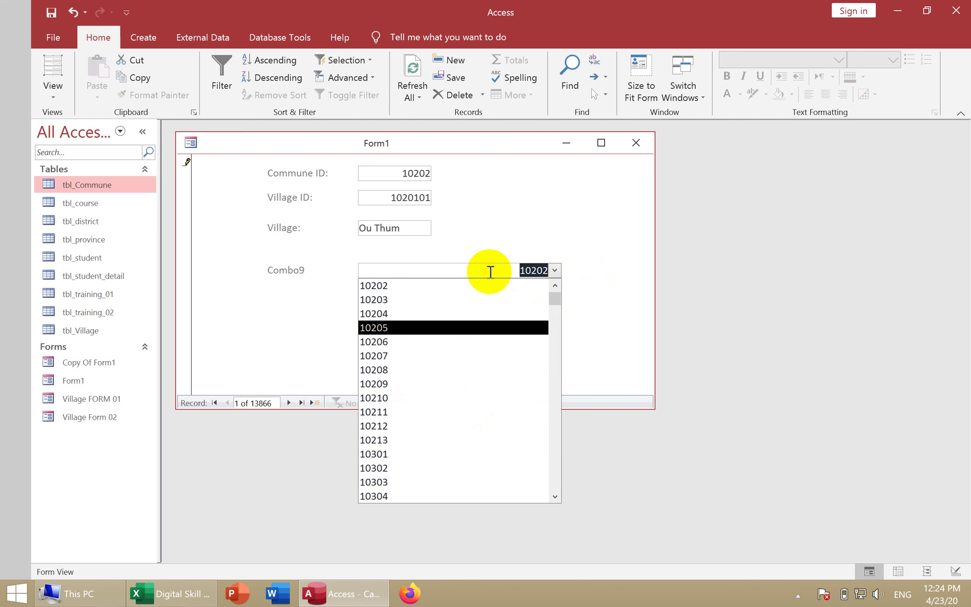
left_click(547, 265)
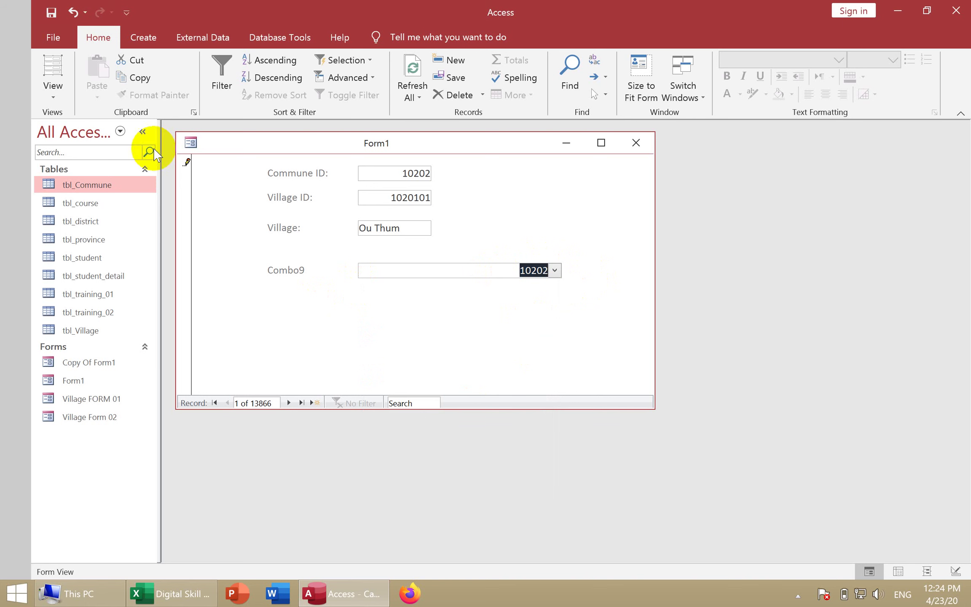
- Set the combo box of the first record back to commune 10201
left_click(51, 90)
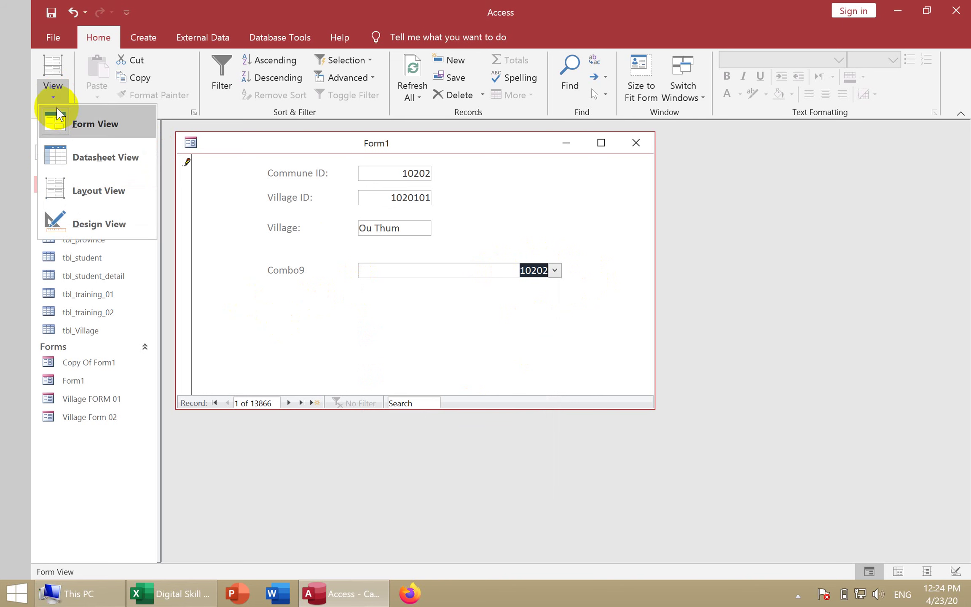
left_click(555, 270)
left_click(554, 270)
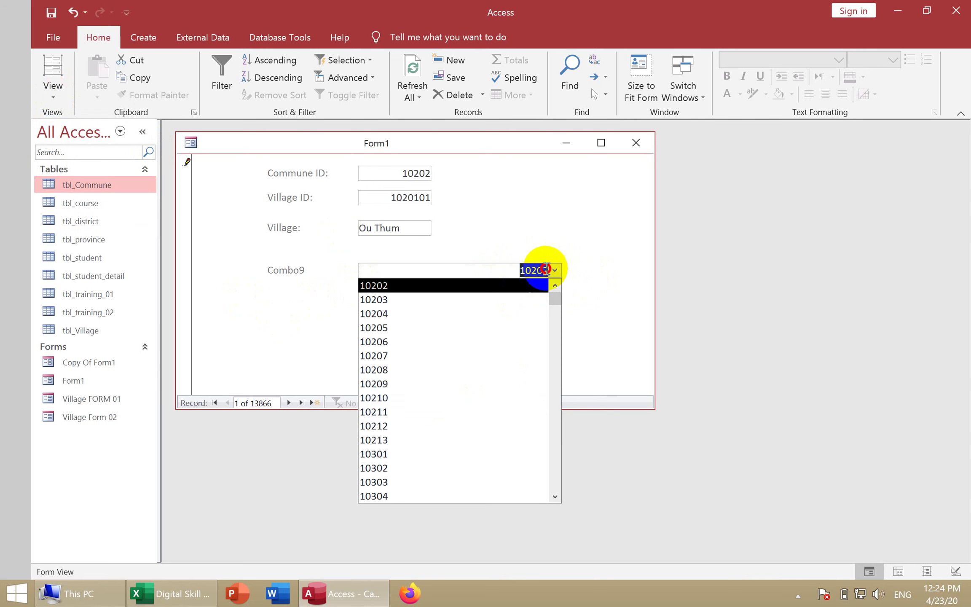
left_click(542, 270)
key("BackSpace")
type("1")
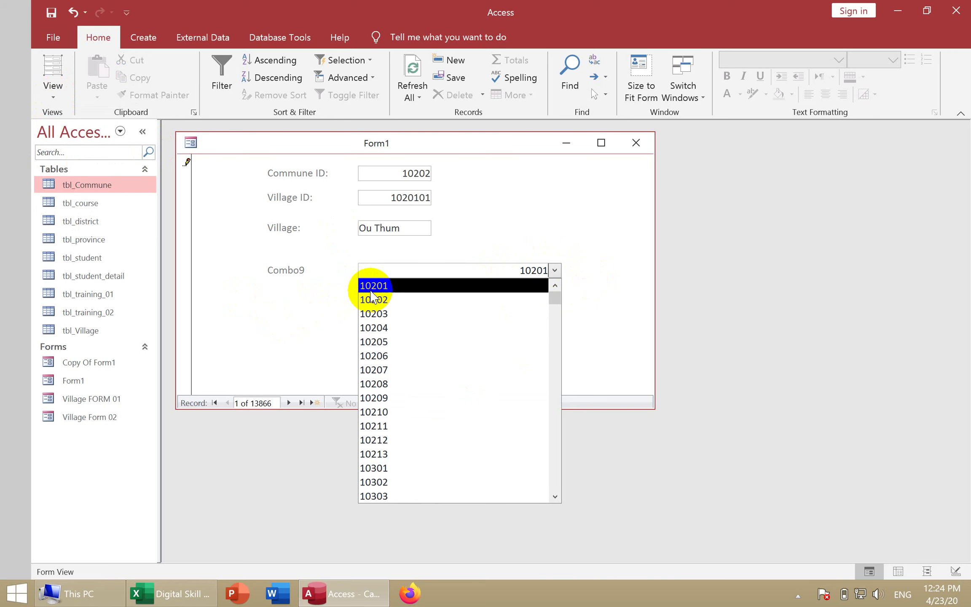
left_click(365, 285)
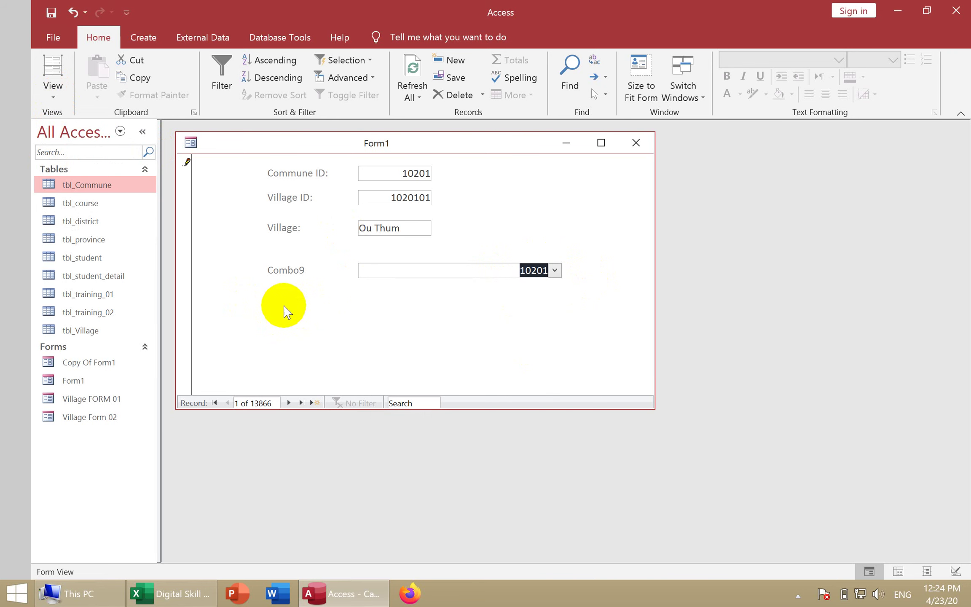
- Return Form1 to Design View and add the Commune field after CommuneID in the combo box's row source query
left_click(51, 86)
left_click(70, 224)
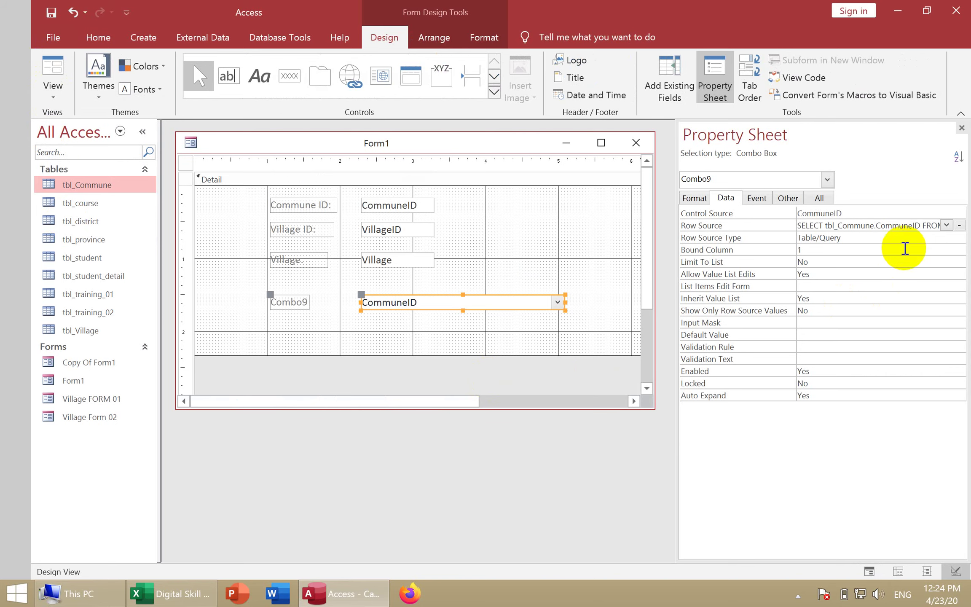
left_click(882, 226)
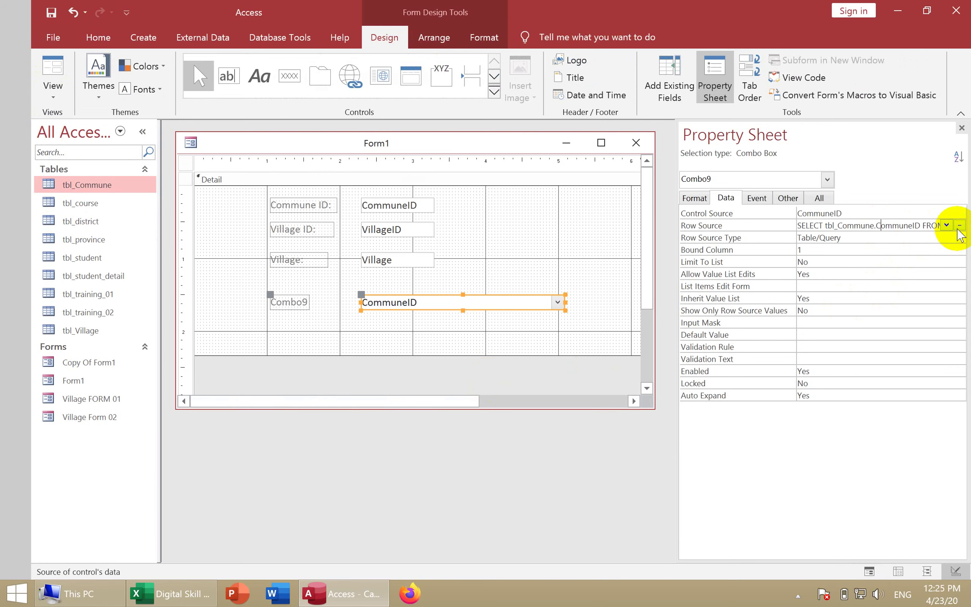
left_click(956, 228)
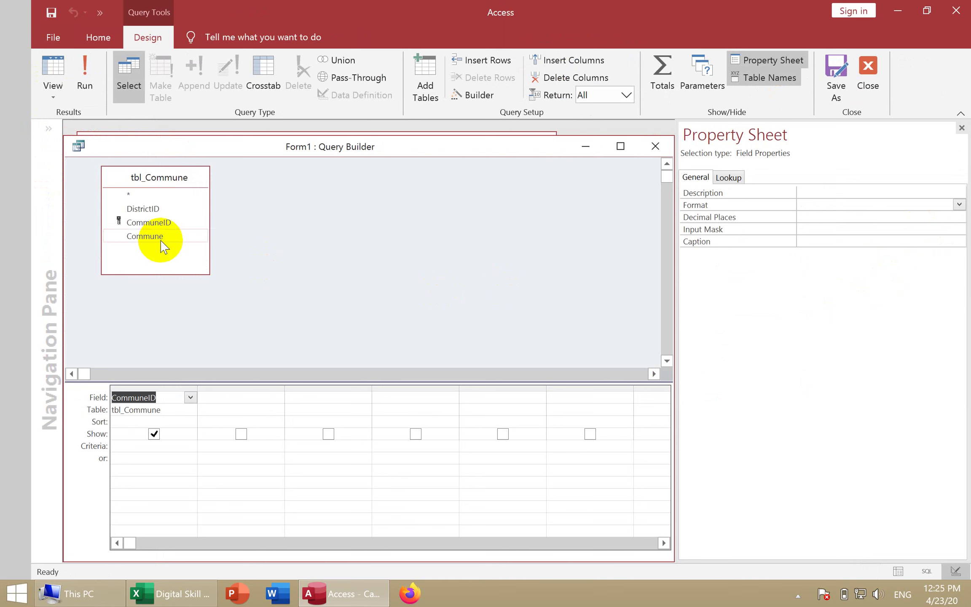
left_click(162, 243)
left_click_drag(162, 244, 215, 403)
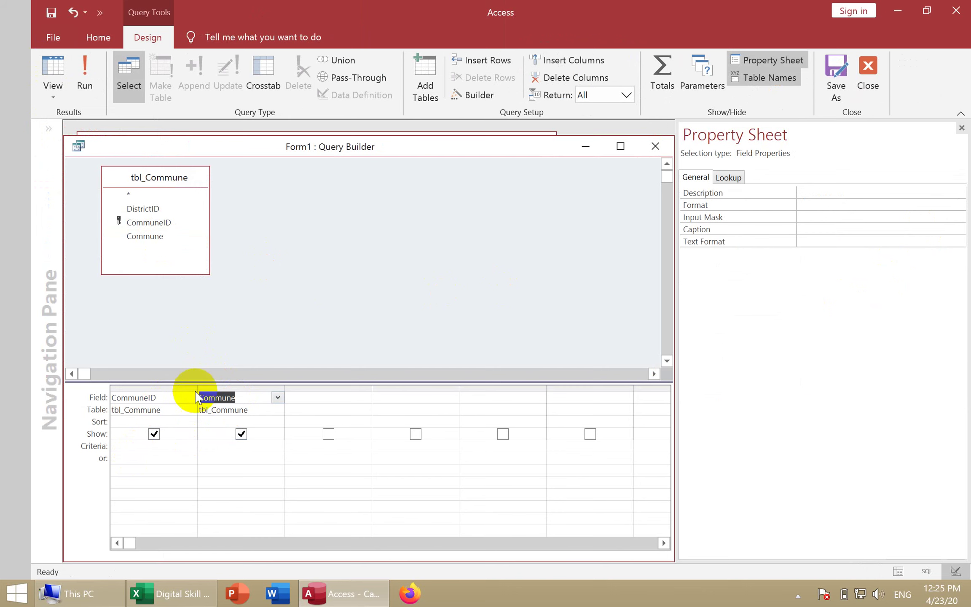
left_click(650, 149)
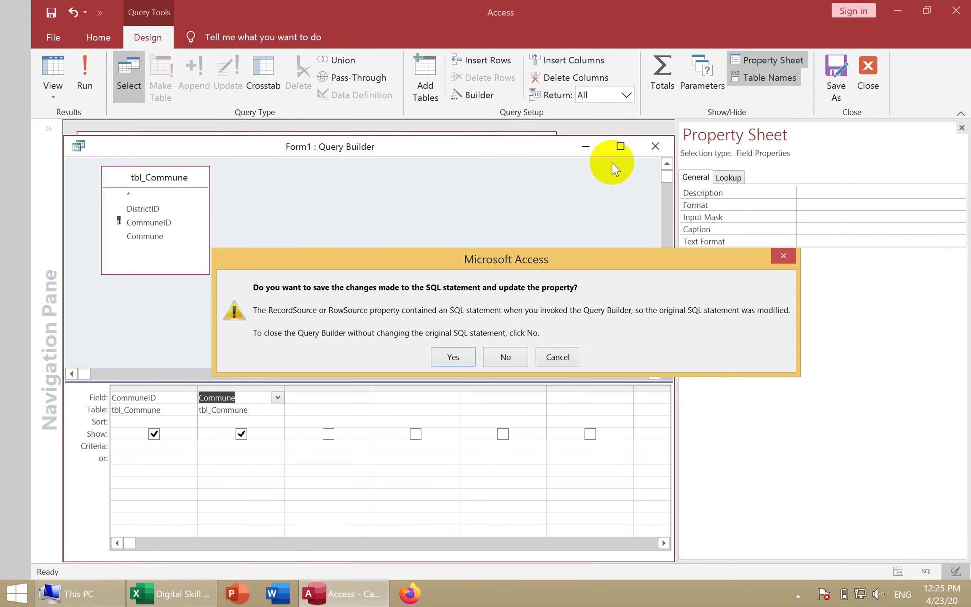
left_click(552, 356)
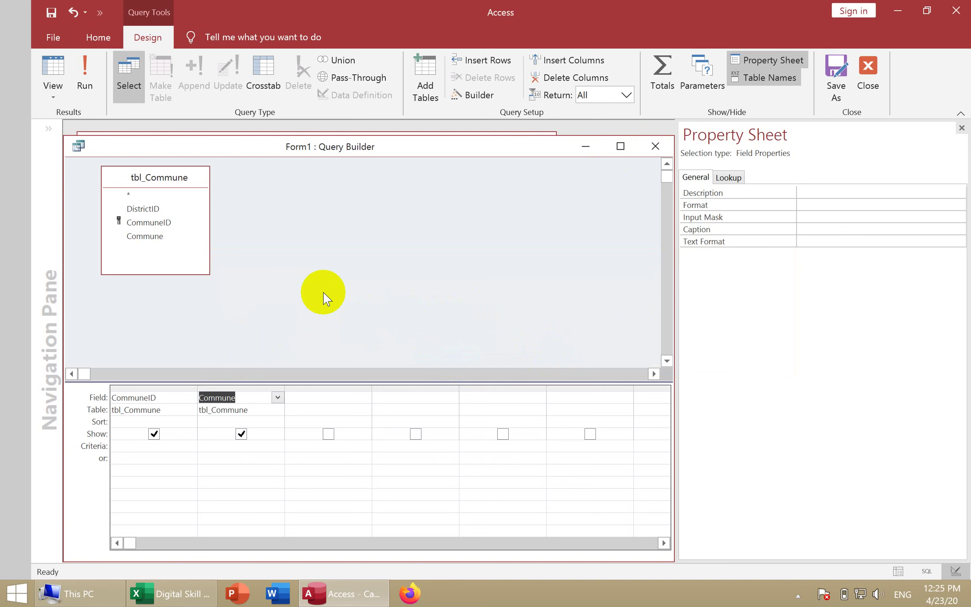
- Review the CommuneID and Commune columns in the row source query, and close the Query Builder, saving the updated SQL statement
left_click(153, 387)
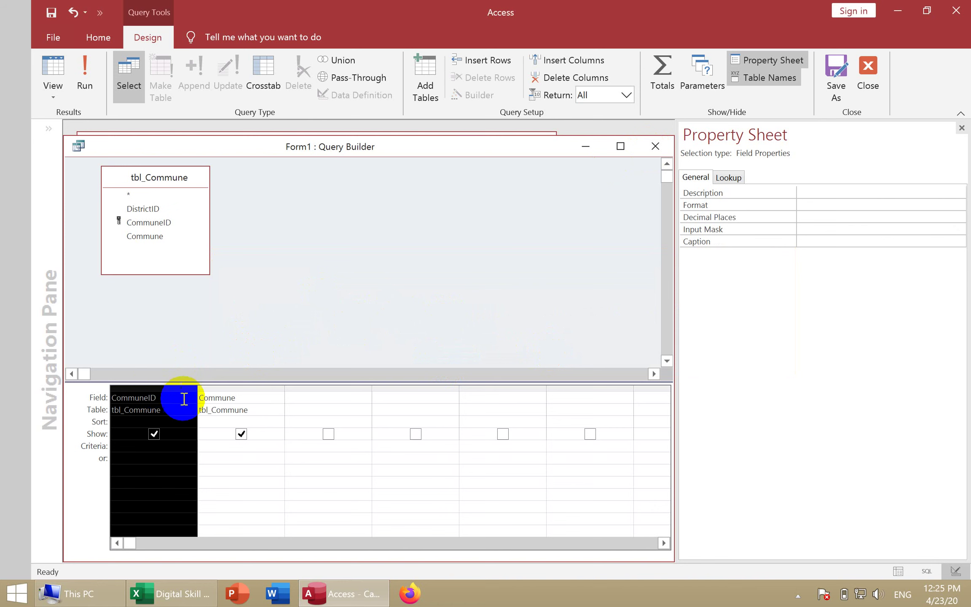
left_click(234, 387)
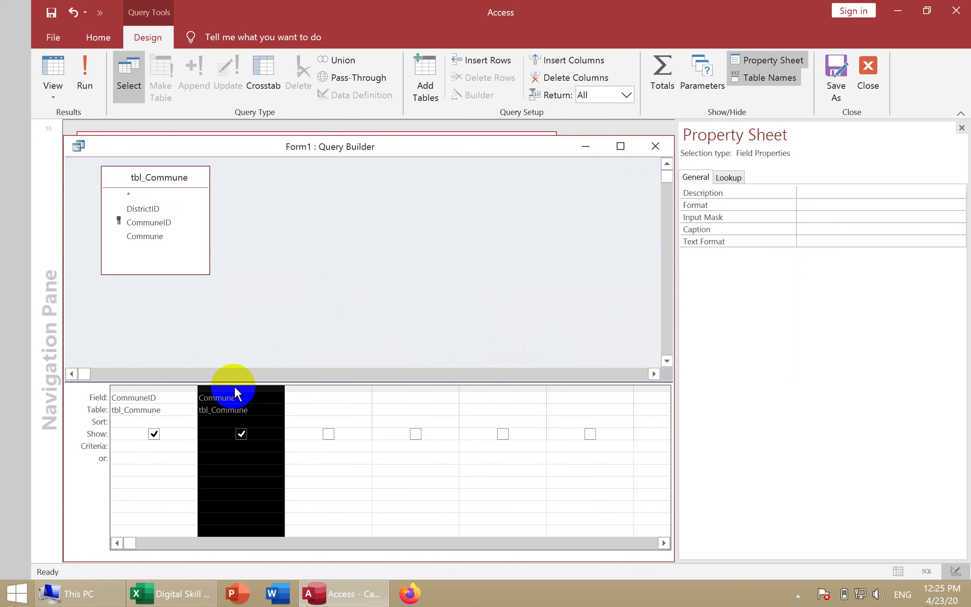
left_click(655, 146)
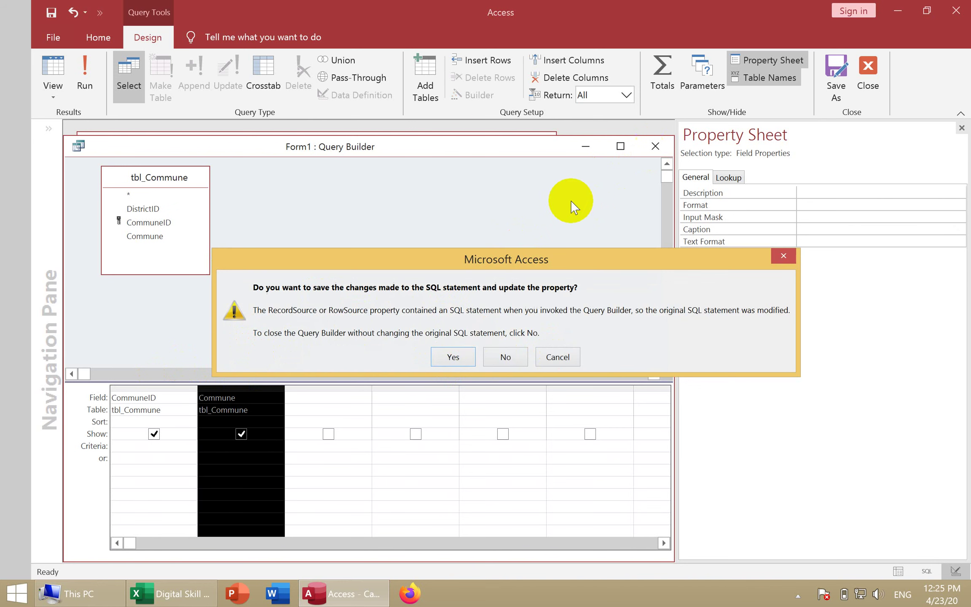
left_click(453, 357)
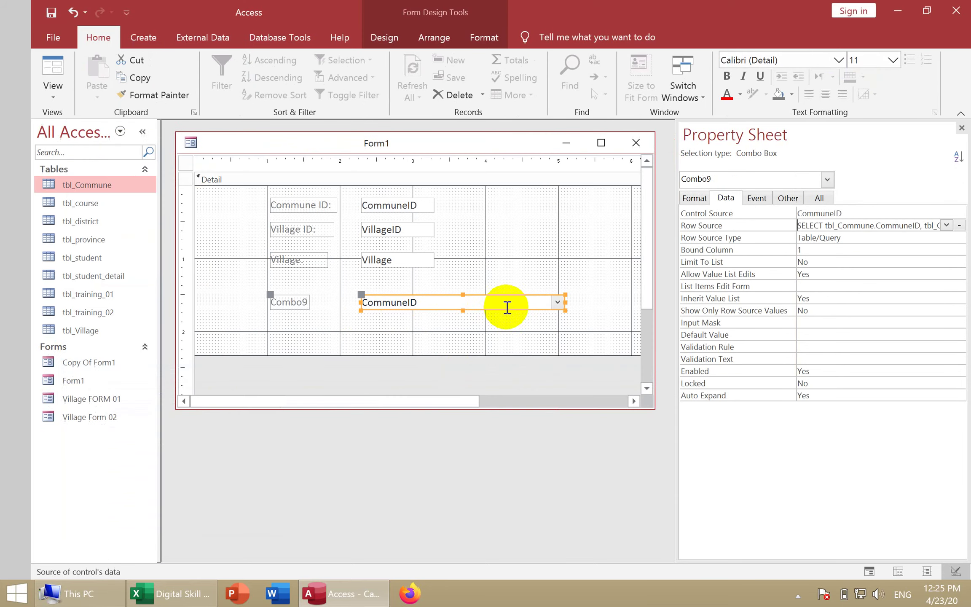
- Compare the combo box's Bound Column setting with the column order in its row source query, and close the query
left_click(811, 250)
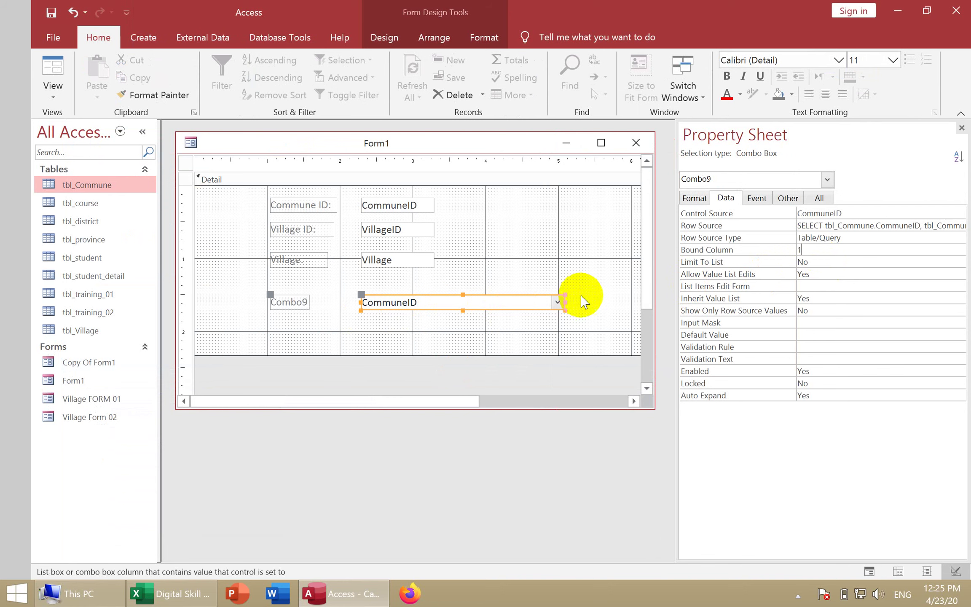
left_click(856, 226)
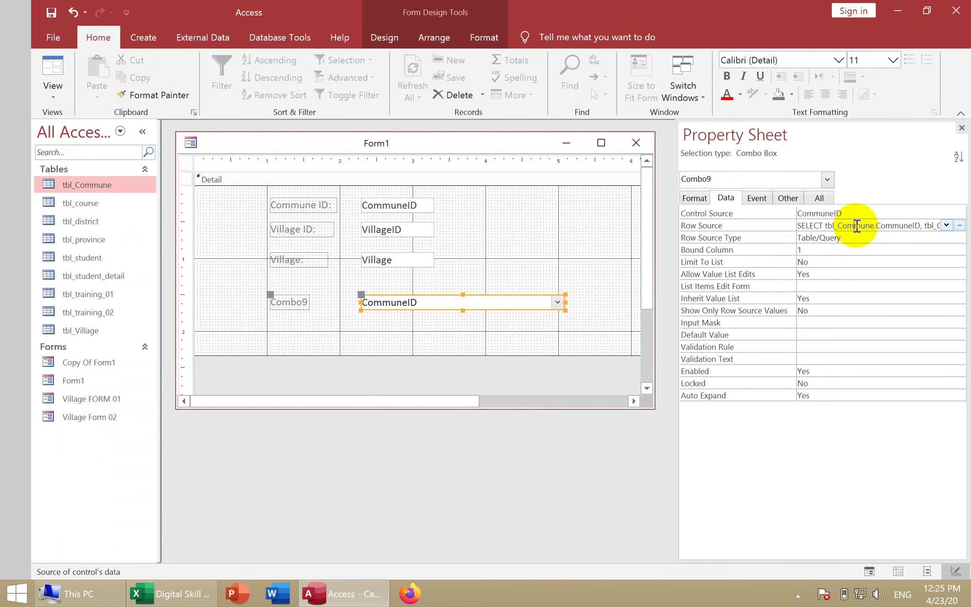
left_click(959, 225)
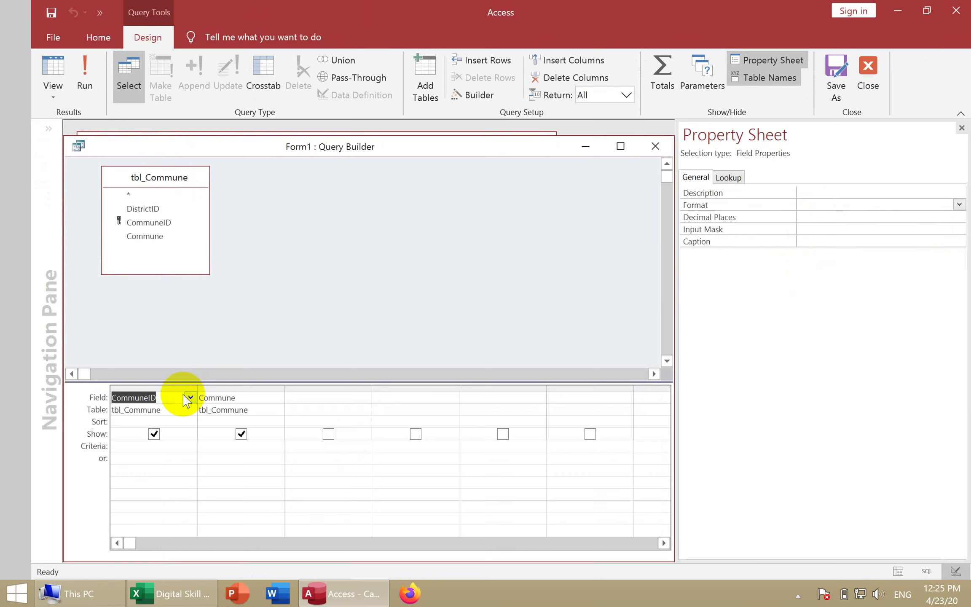
left_click(169, 386)
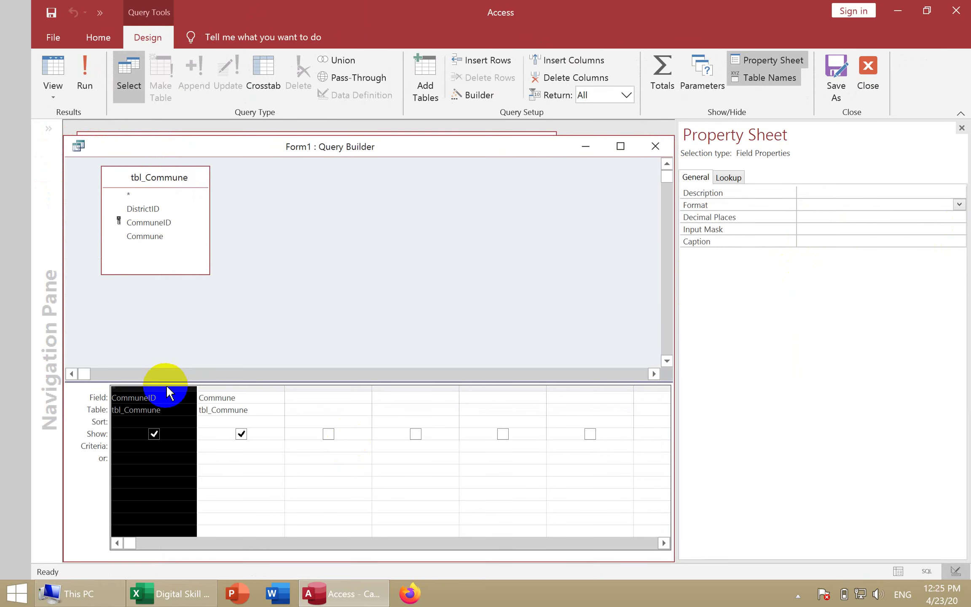
left_click(223, 386)
left_click(654, 146)
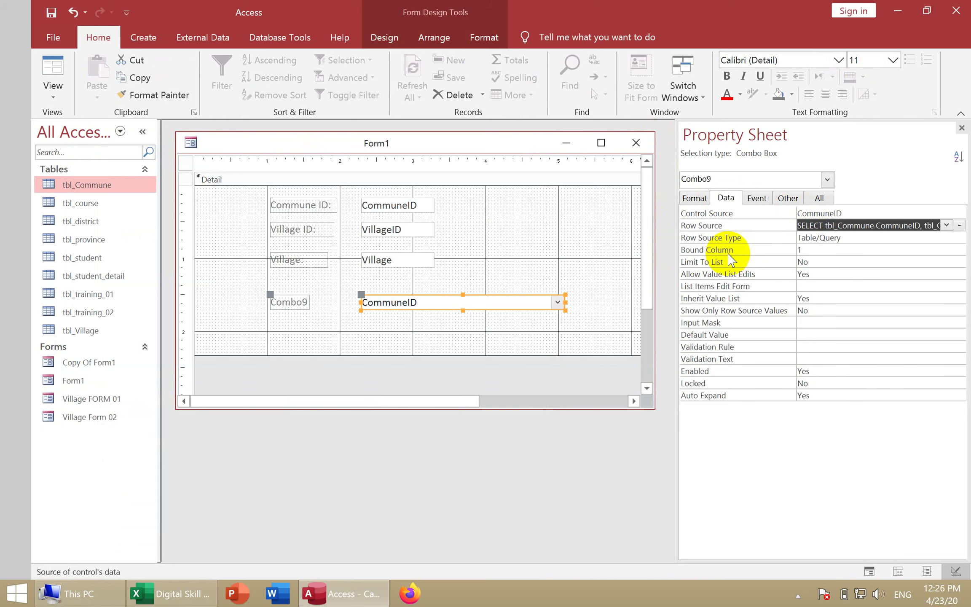
- Examine how the combo box's Control Source, Row Source and Bound Column relate, widening the Property Sheet to read the full SQL statement
left_click(812, 250)
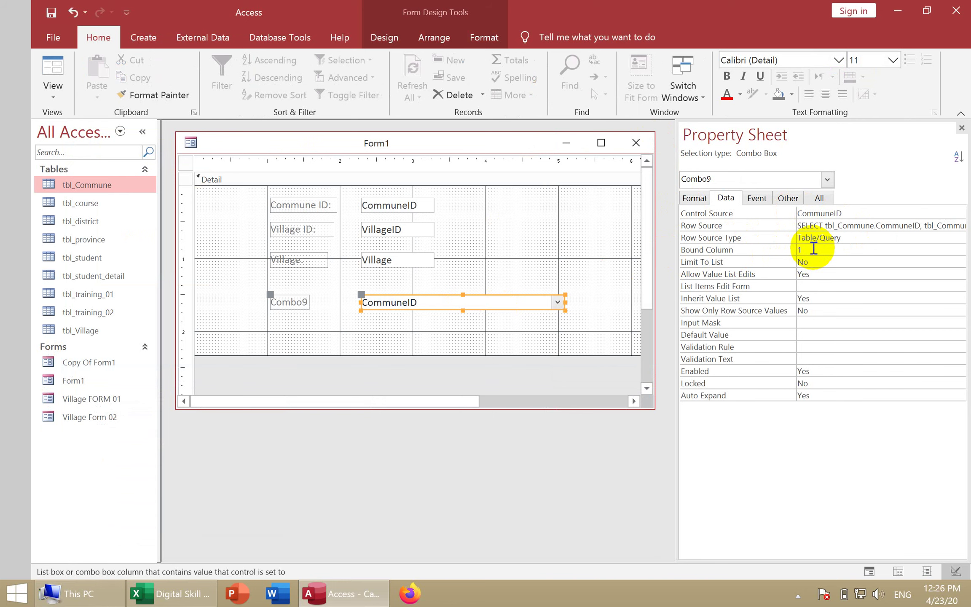
left_click(907, 225)
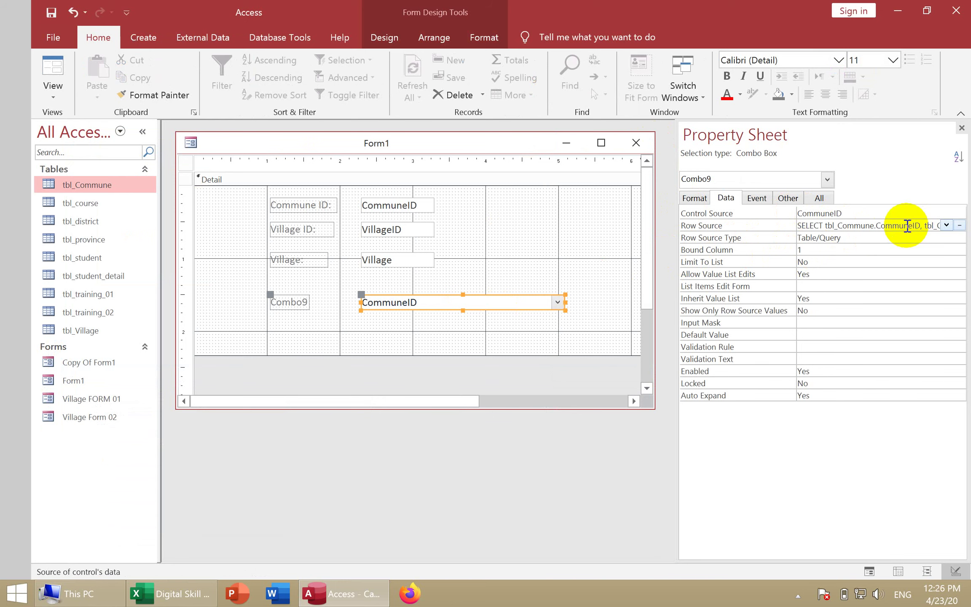
left_click(807, 212)
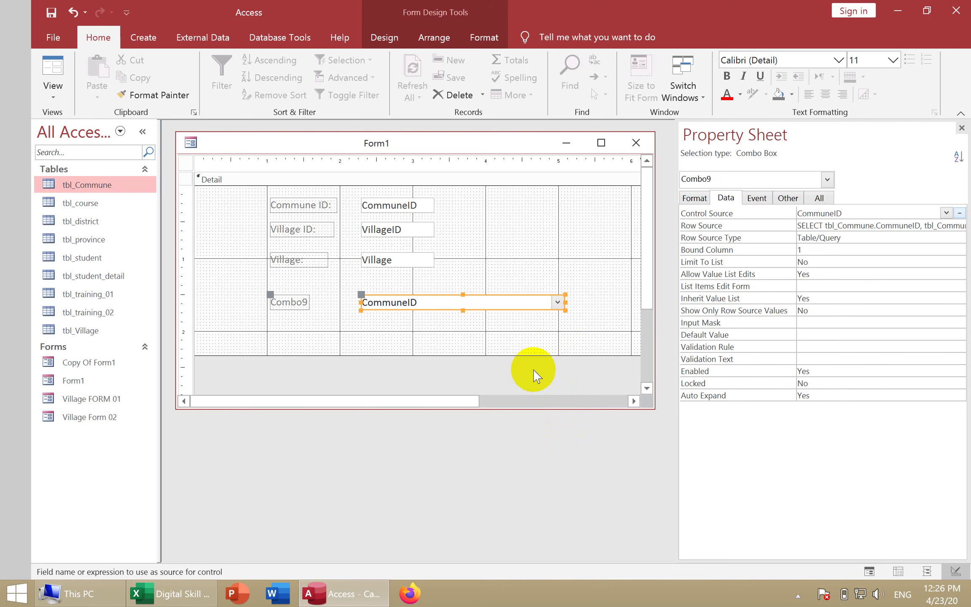
double_click(897, 226)
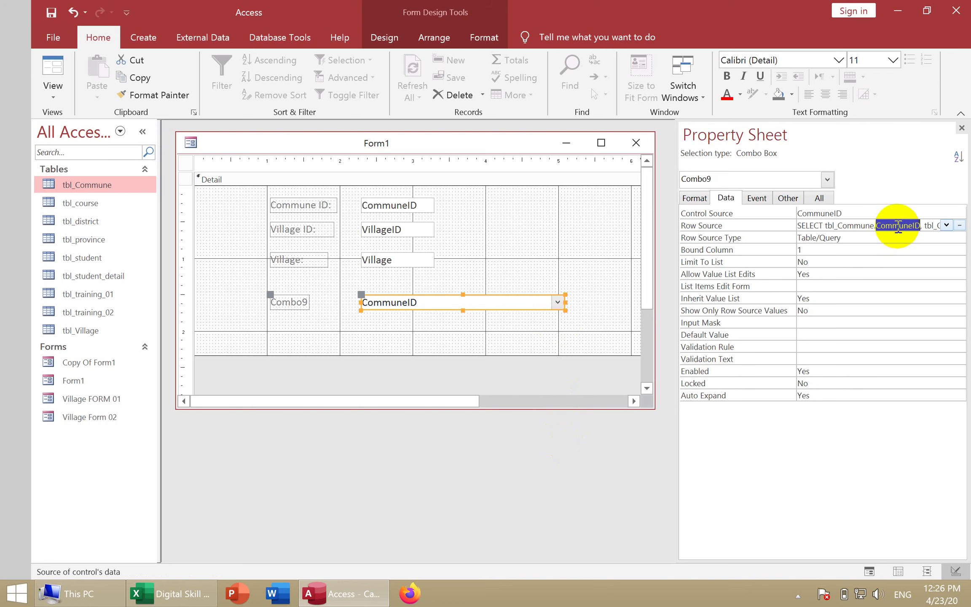
left_click(828, 214)
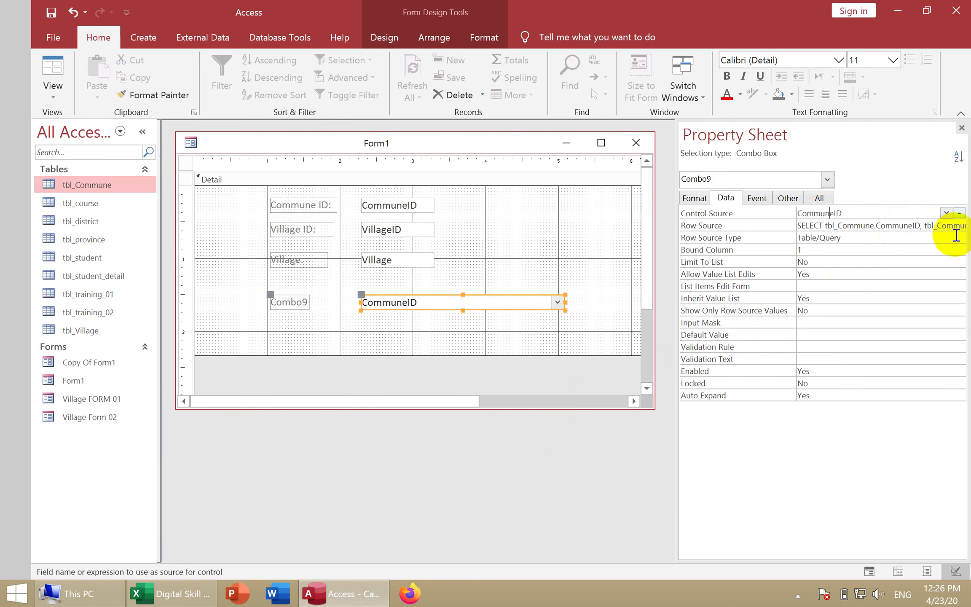
left_click_drag(676, 334, 526, 340)
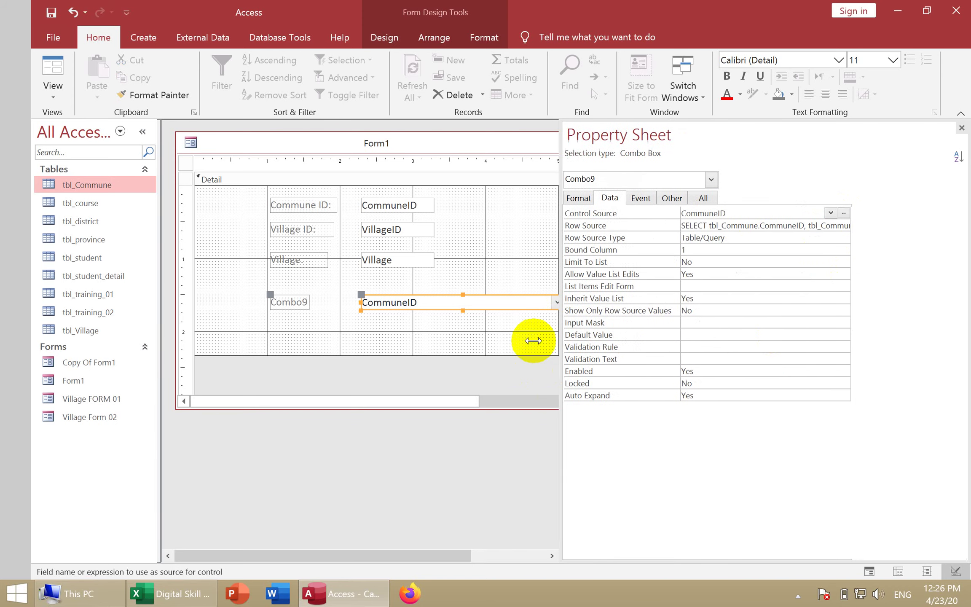
left_click(850, 226)
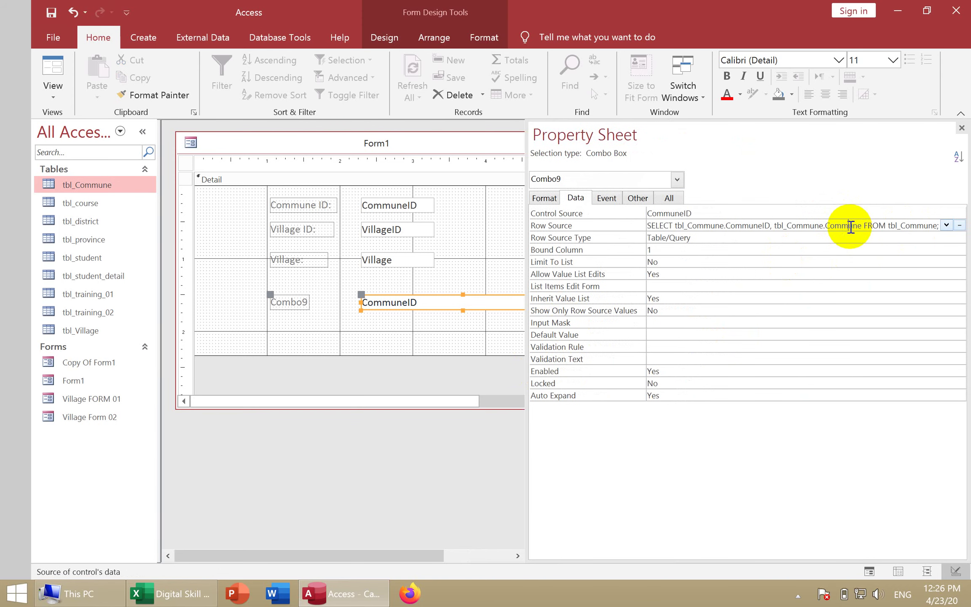
left_click(672, 213)
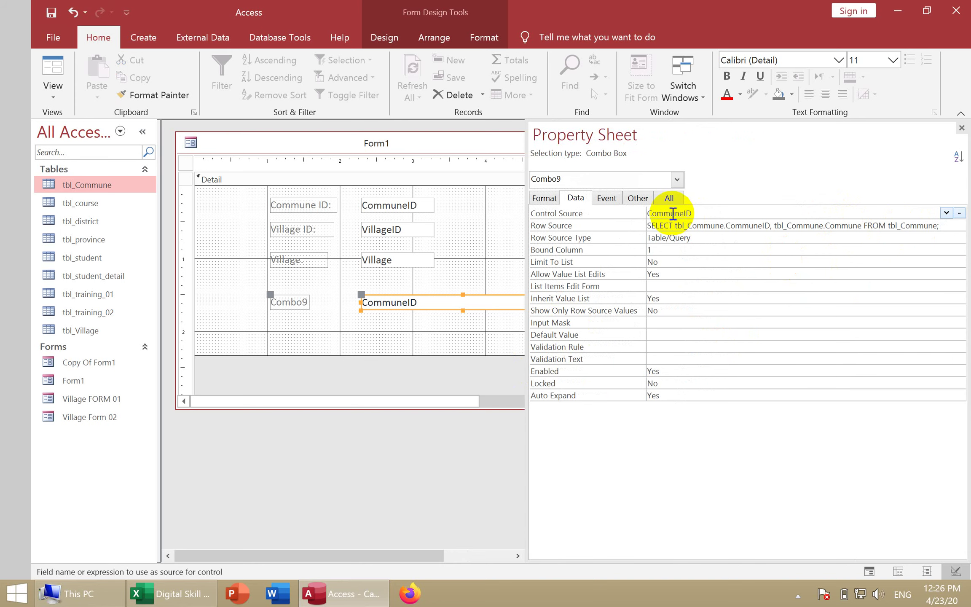
left_click(654, 251)
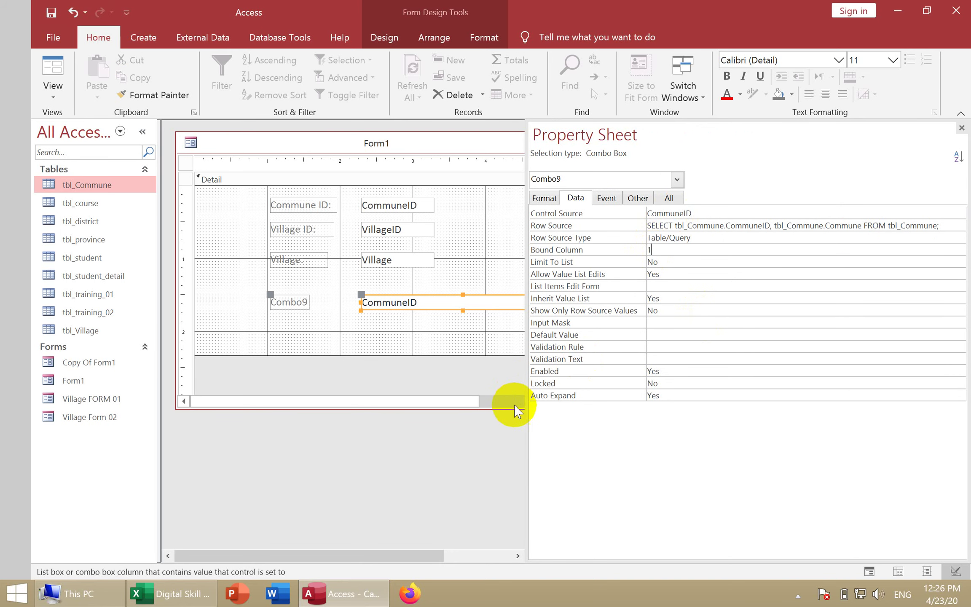
left_click_drag(526, 409, 599, 405)
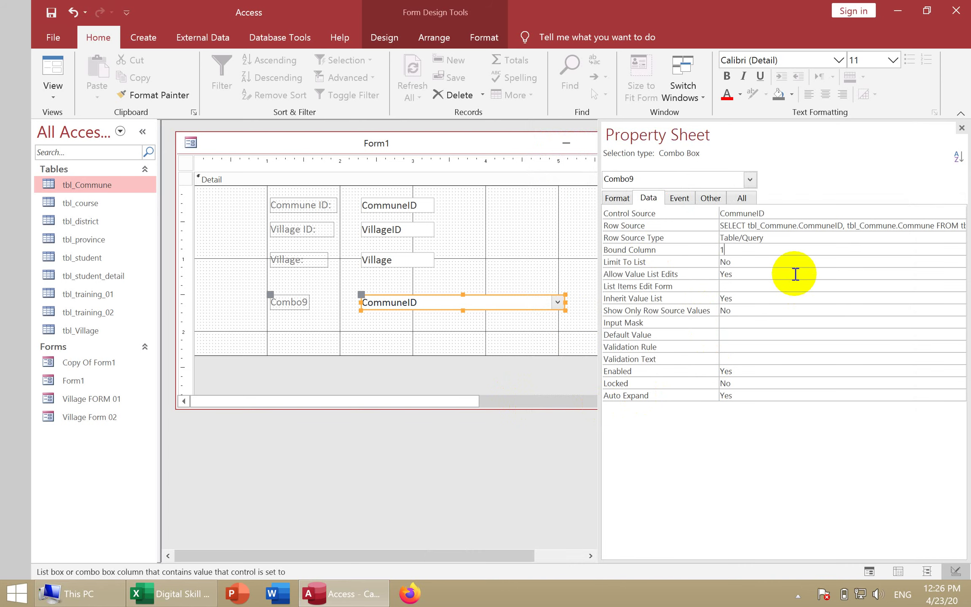
- Switch Form1 to Form View and check which columns the combo box's list shows
left_click(50, 96)
left_click(59, 124)
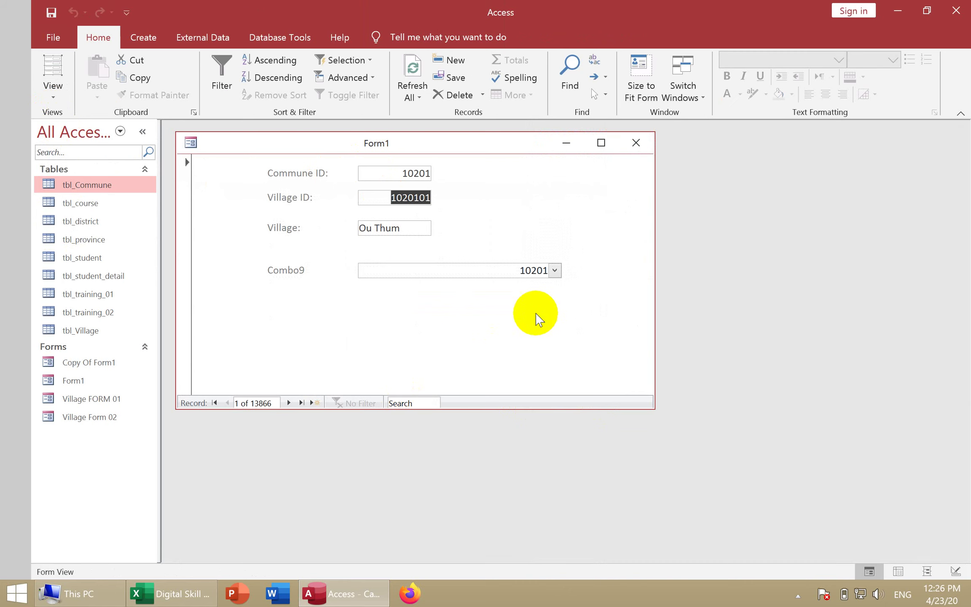
left_click(554, 270)
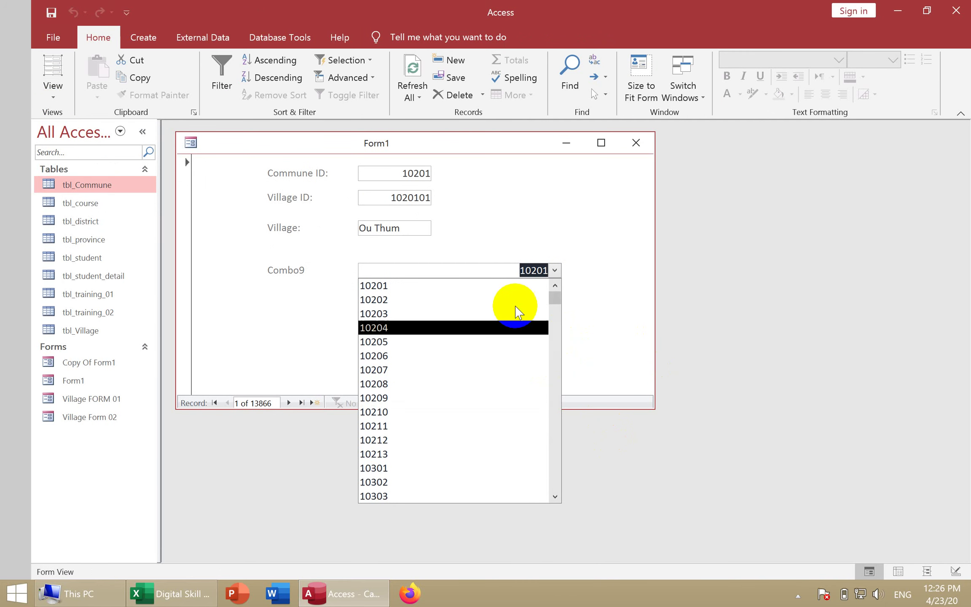
- Return Form1 to Design View, set the combo box's Column Count to 2, and check its list in Form View
left_click(43, 99)
left_click(48, 221)
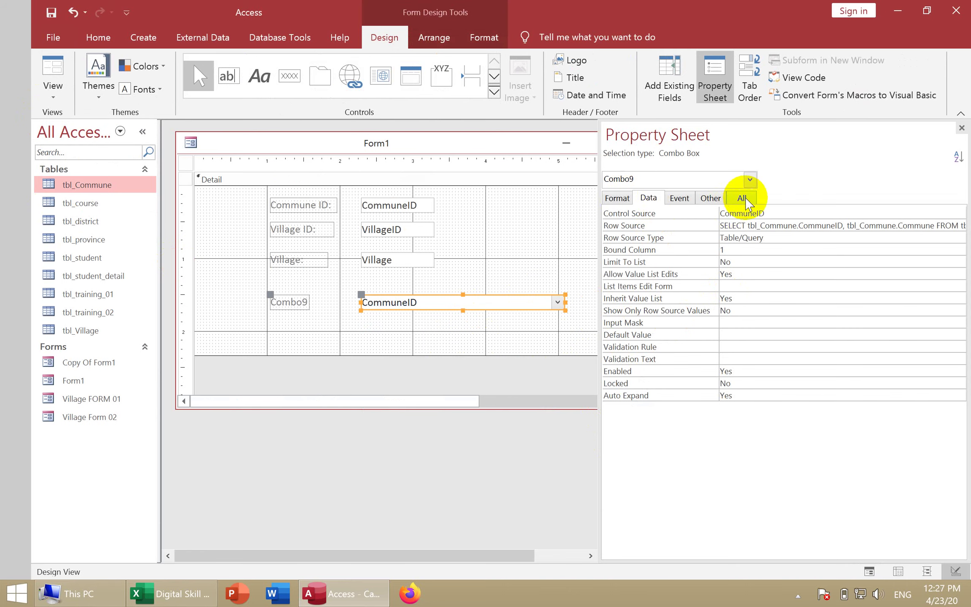
left_click(617, 198)
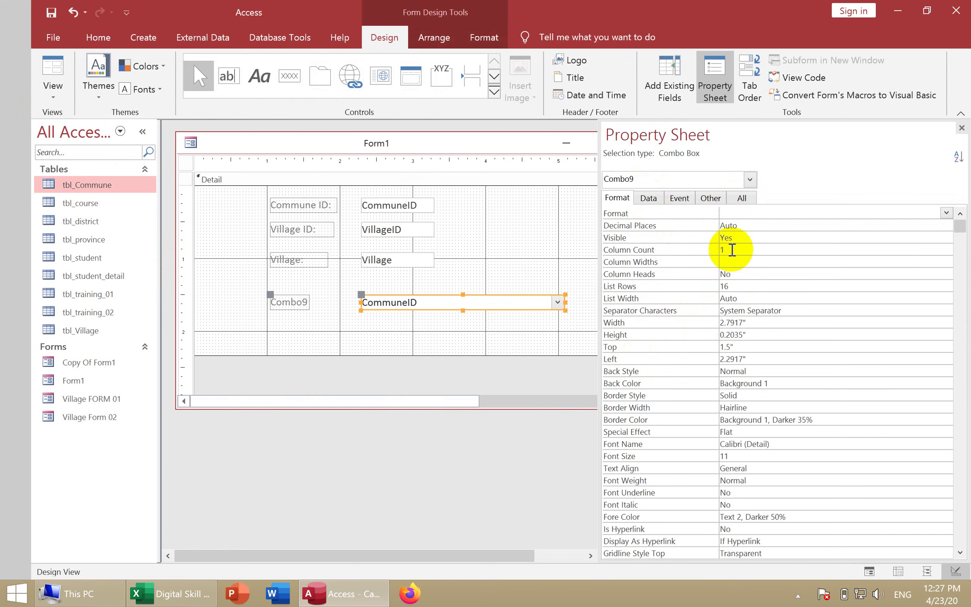
left_click(732, 250)
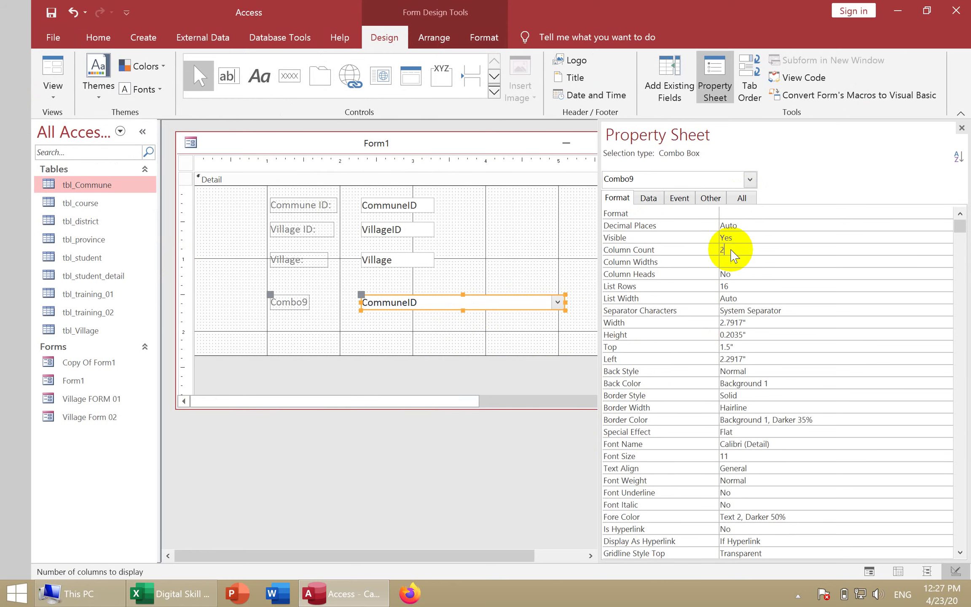
left_click(52, 69)
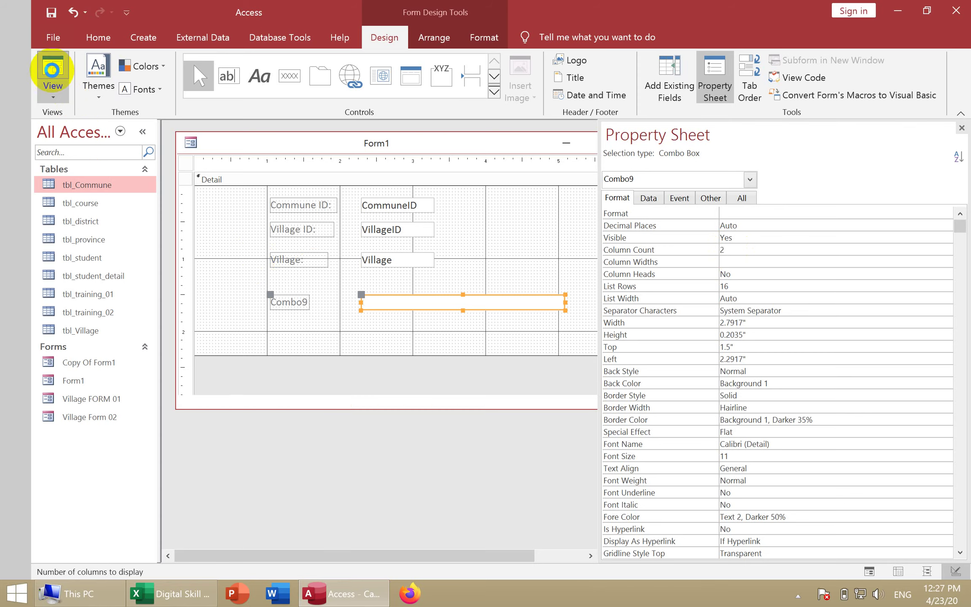
left_click(555, 270)
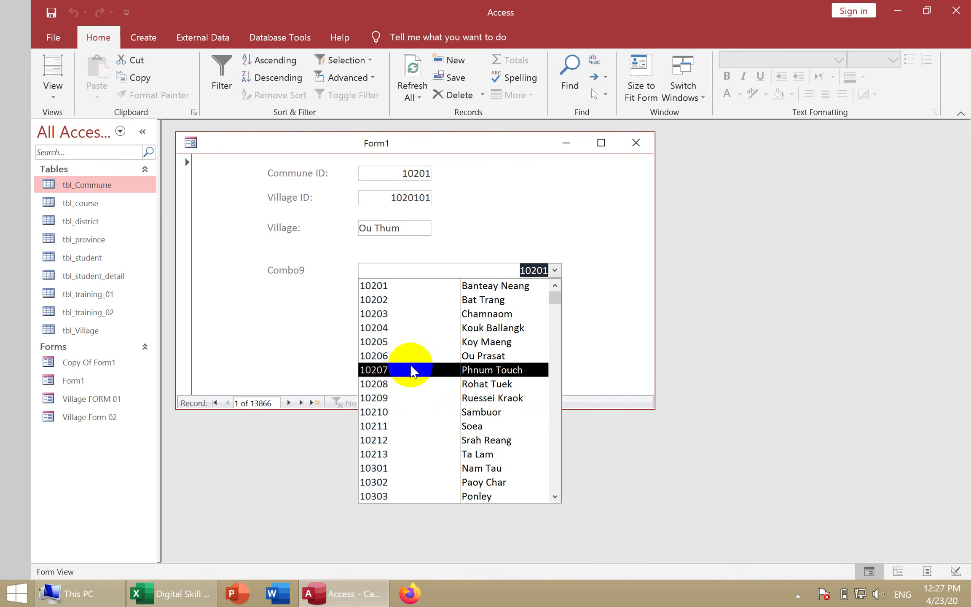
- Return Form1 to Design View and set the combo box's Column Widths to 0;1 to hide the ID column
left_click(48, 86)
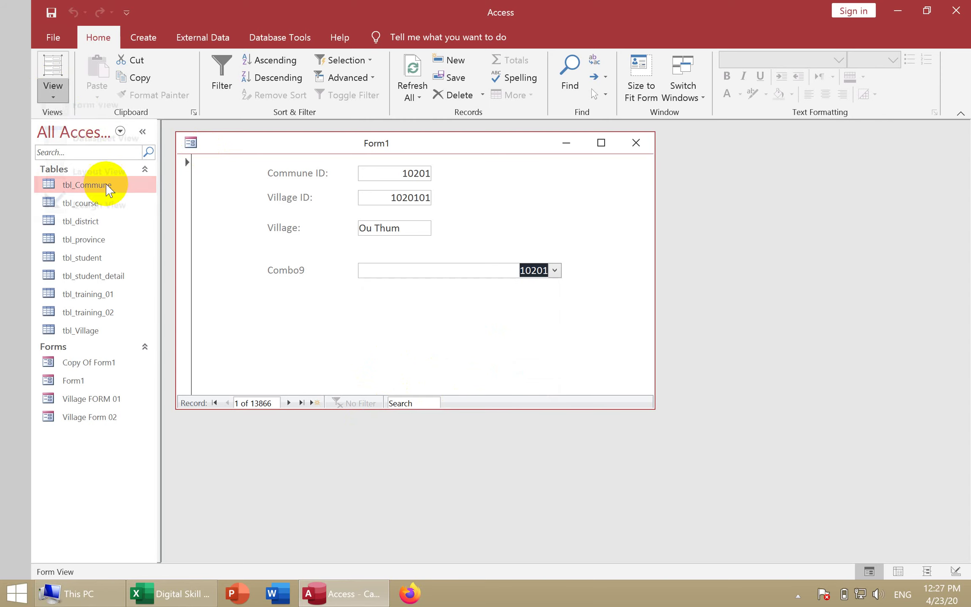
left_click(52, 96)
left_click(65, 218)
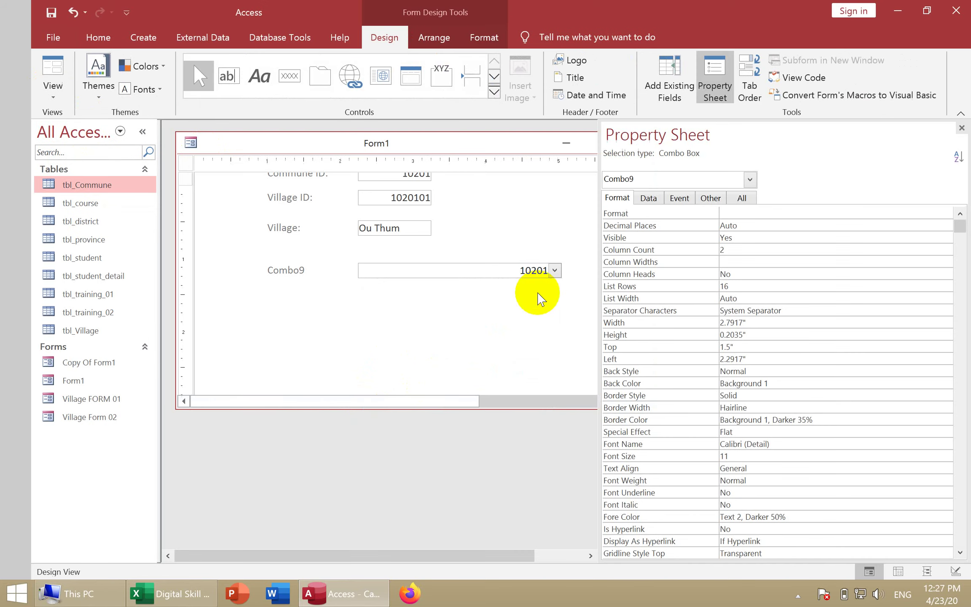
left_click(735, 261)
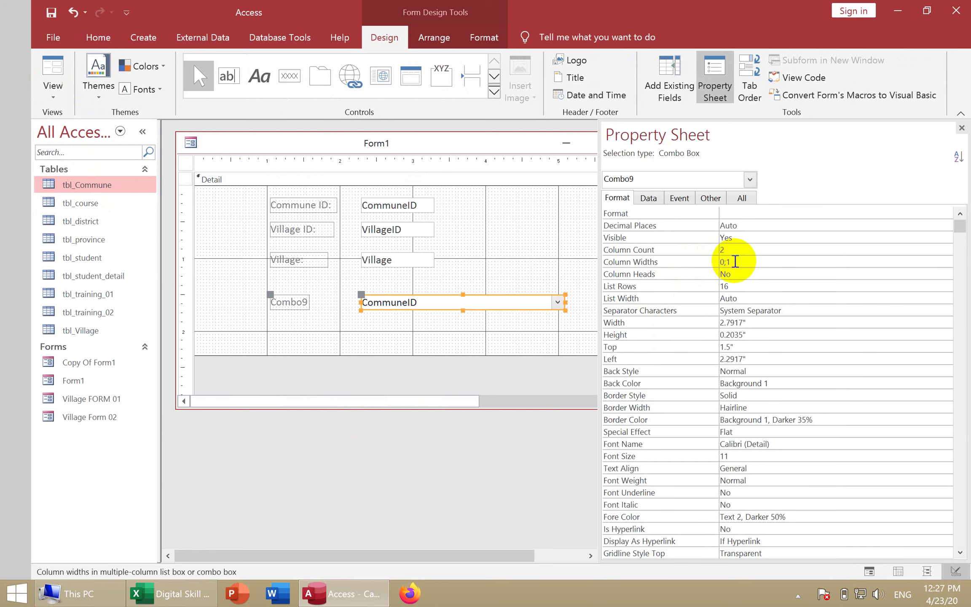
type("0;1")
- Switch Form1 to Form View and test the combo box by choosing Bat Trang, Sambuor and Chhnuor Mean Chey in turn
left_click(50, 69)
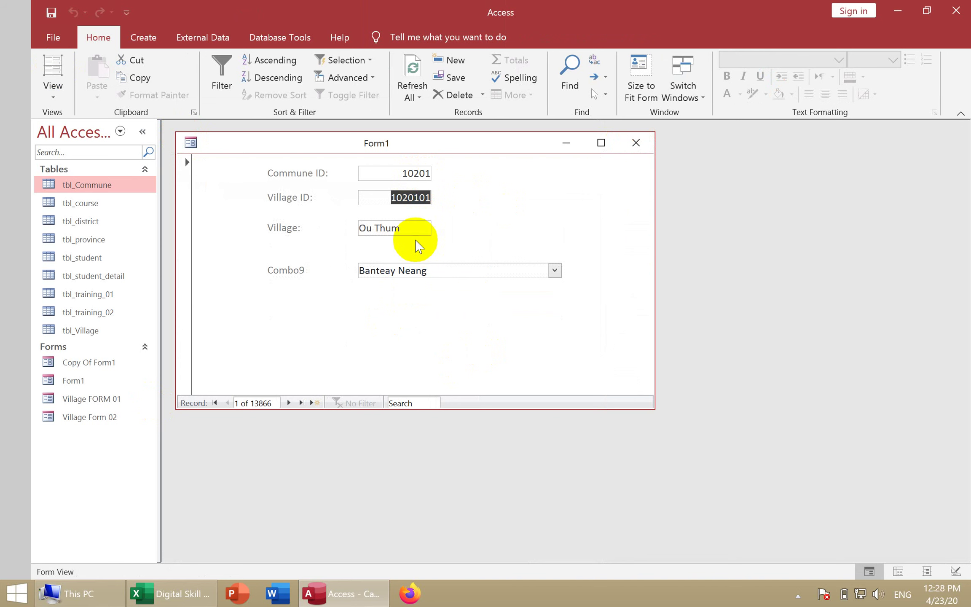
left_click(554, 270)
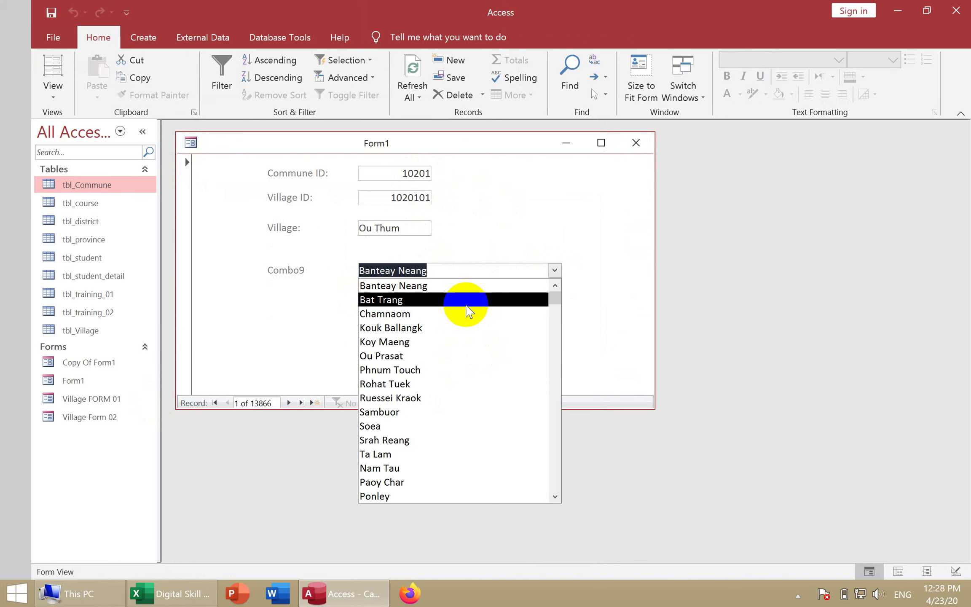
left_click(467, 300)
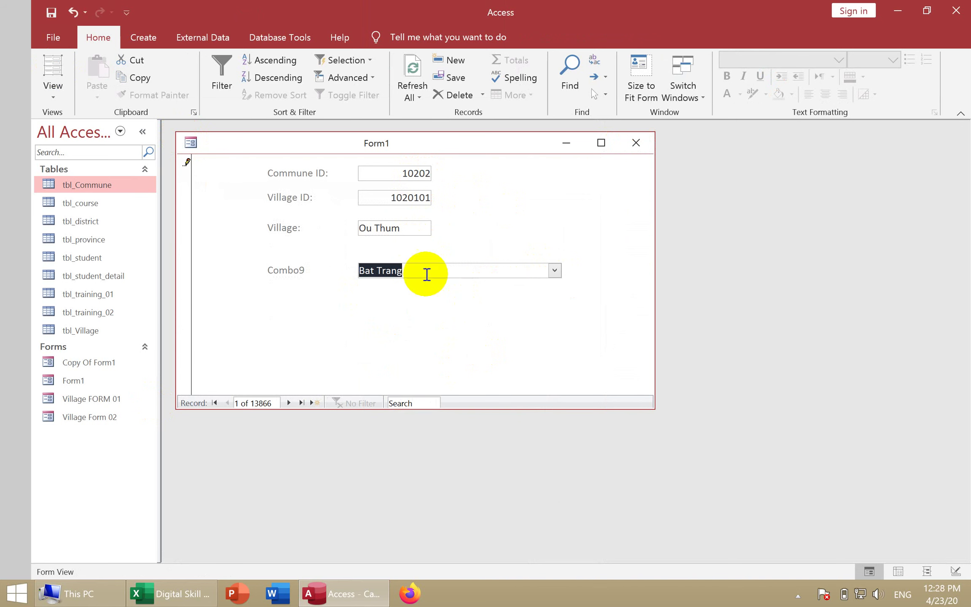
left_click(555, 270)
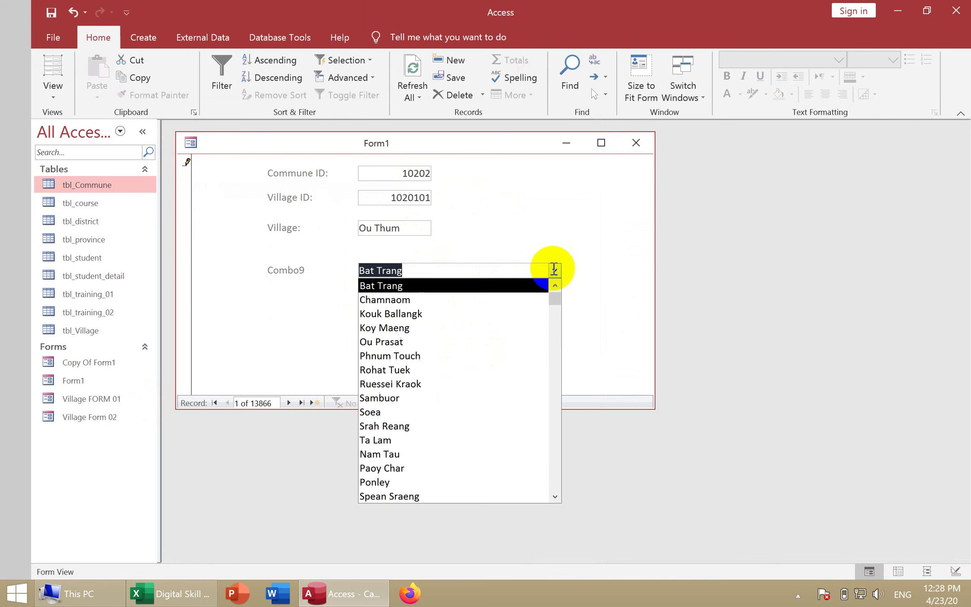
left_click(445, 397)
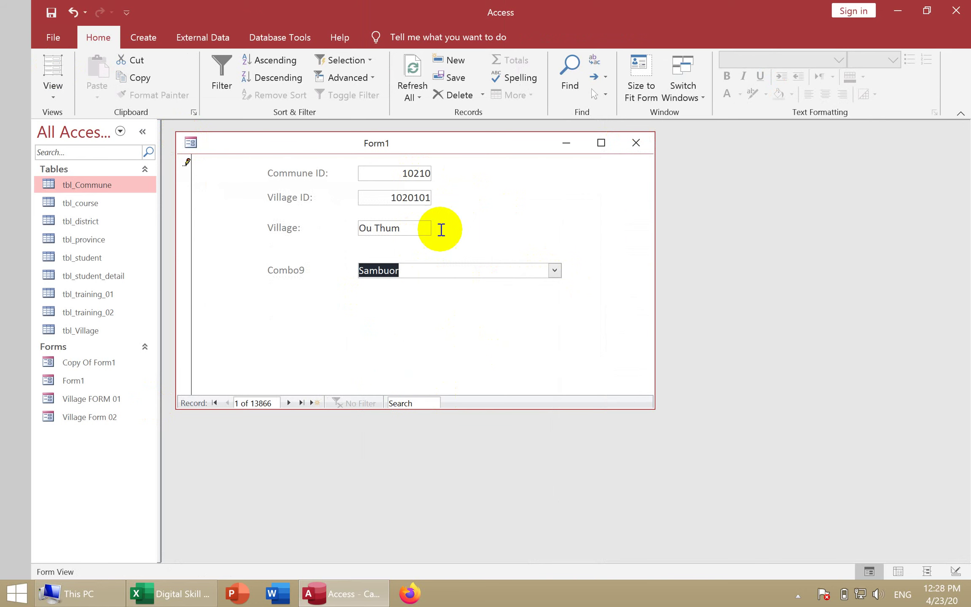
left_click(555, 271)
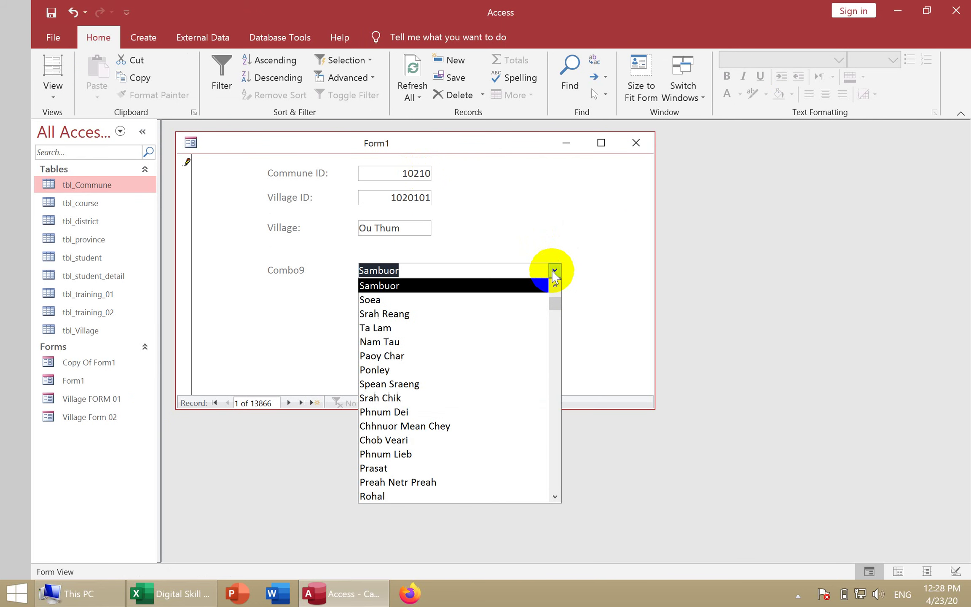
left_click(439, 426)
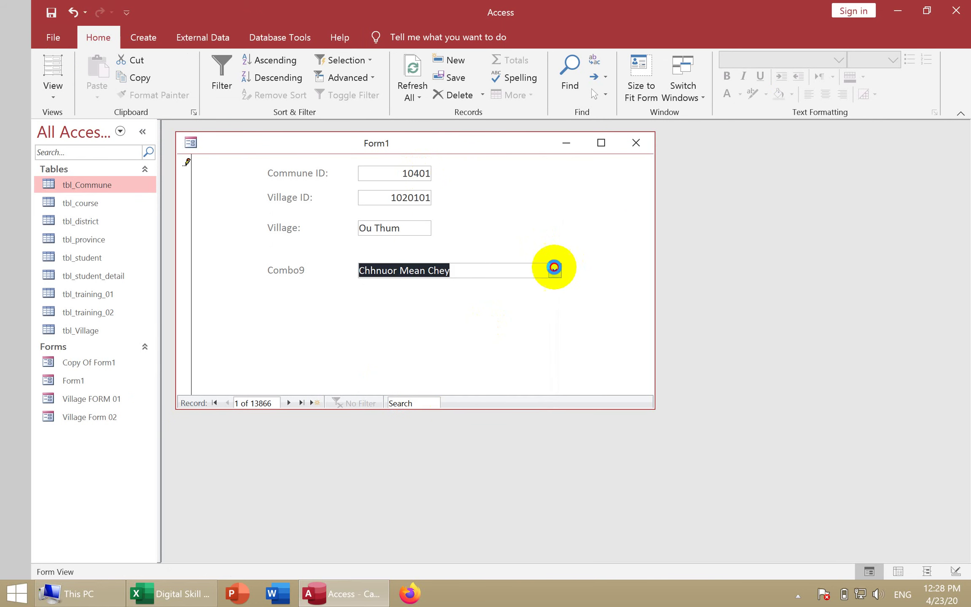
- Set the first record's commune back to Banteay Neang in the combo box
left_click(555, 270)
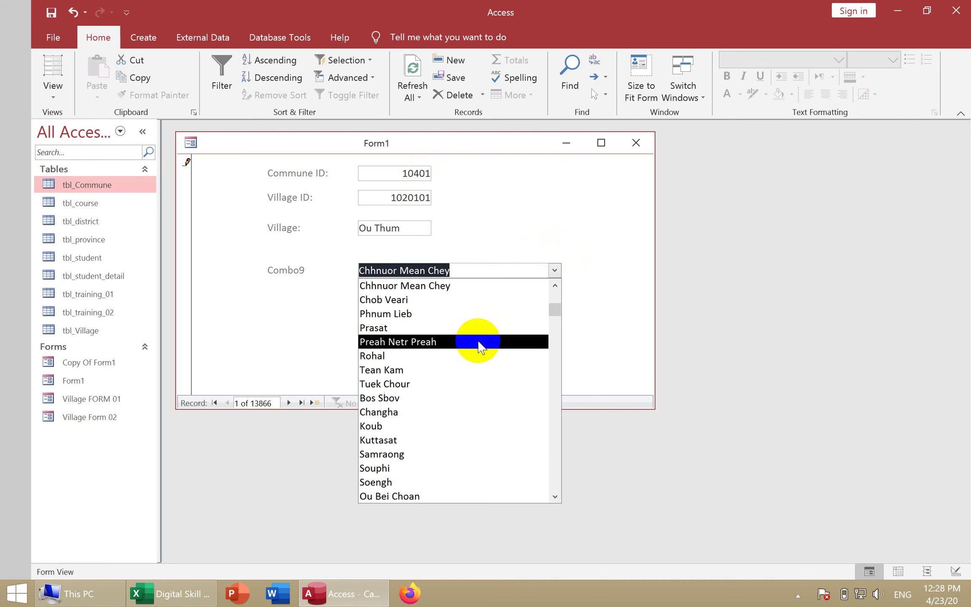
left_click(554, 293)
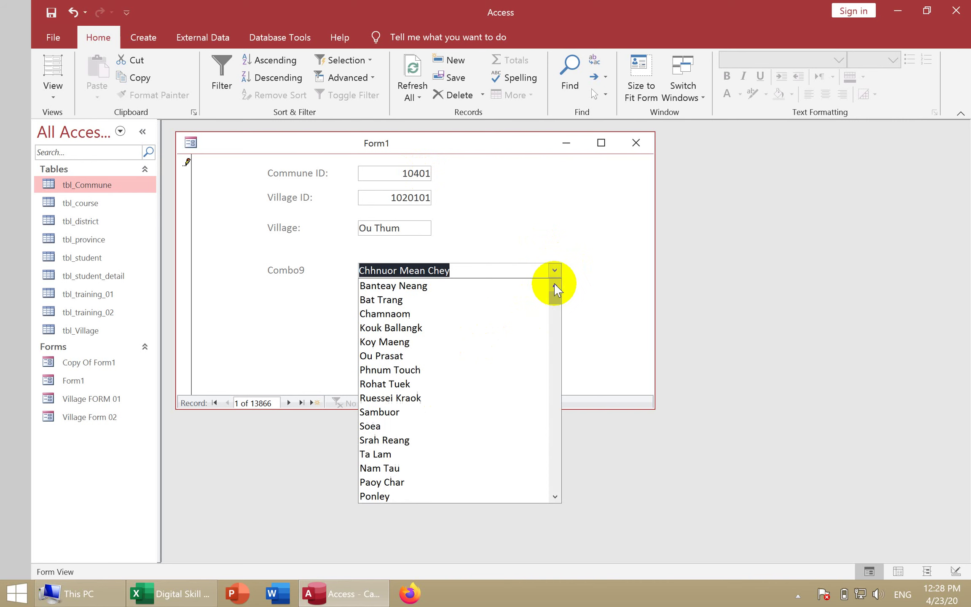
left_click(472, 286)
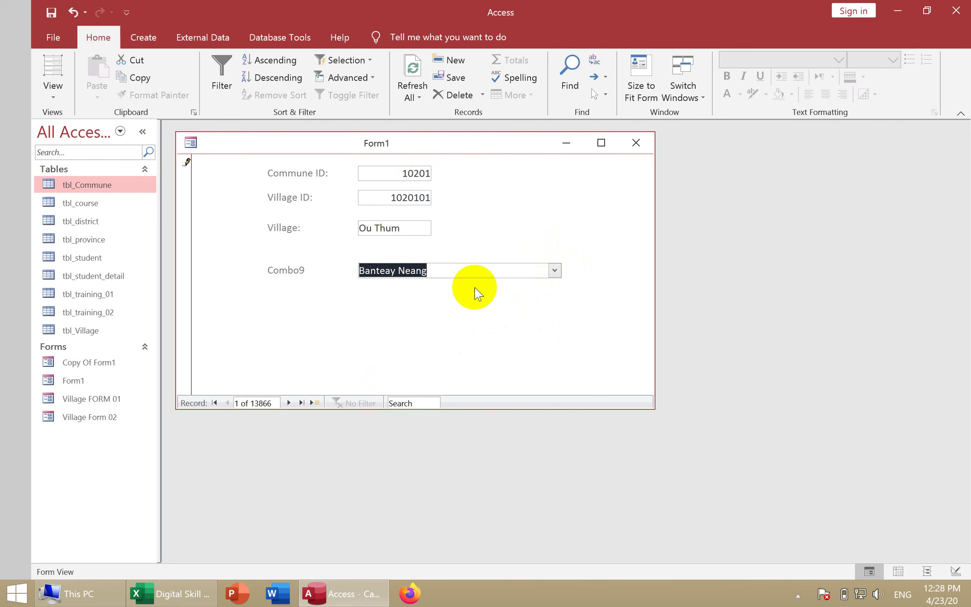
- Add and save a new record with commune Banteay Neang, Village ID 11111111 and Village abc
left_click(316, 402)
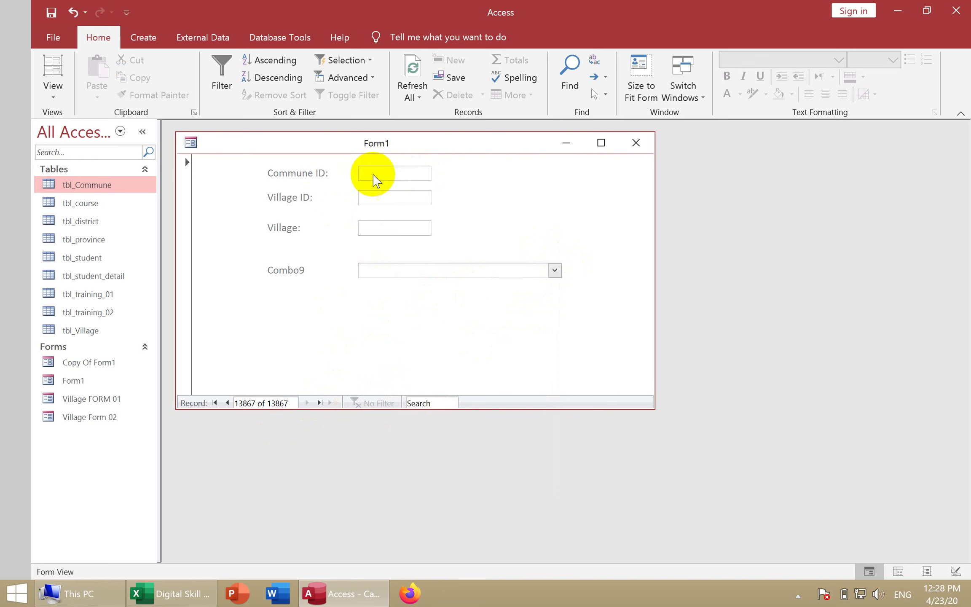
left_click(555, 270)
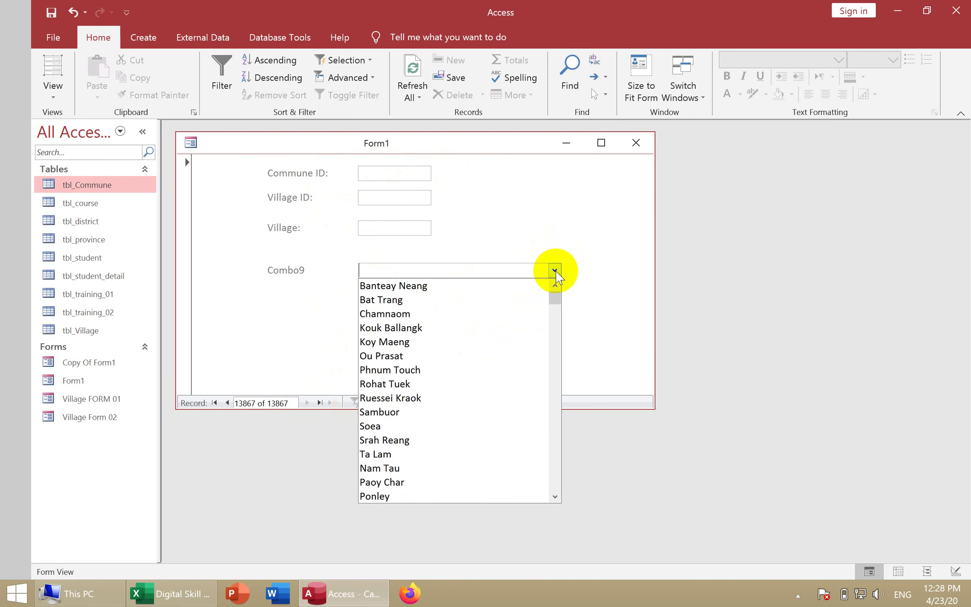
left_click(494, 283)
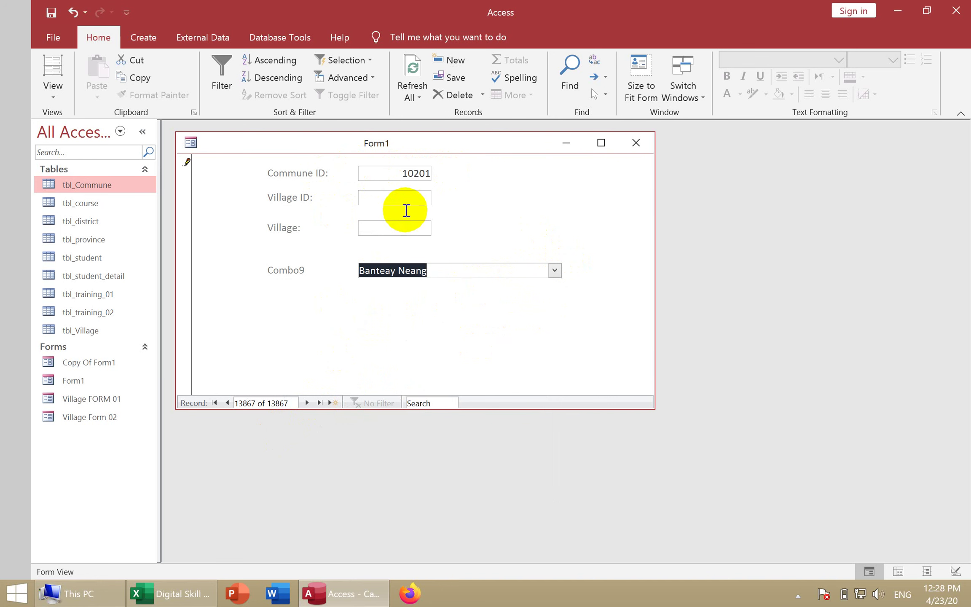
left_click(402, 202)
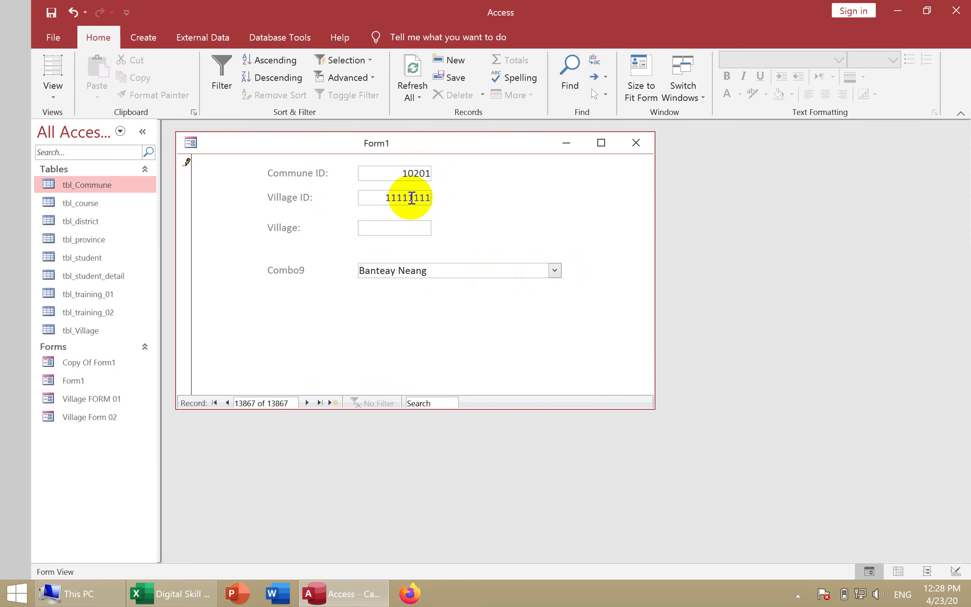
type("11111111")
left_click(402, 230)
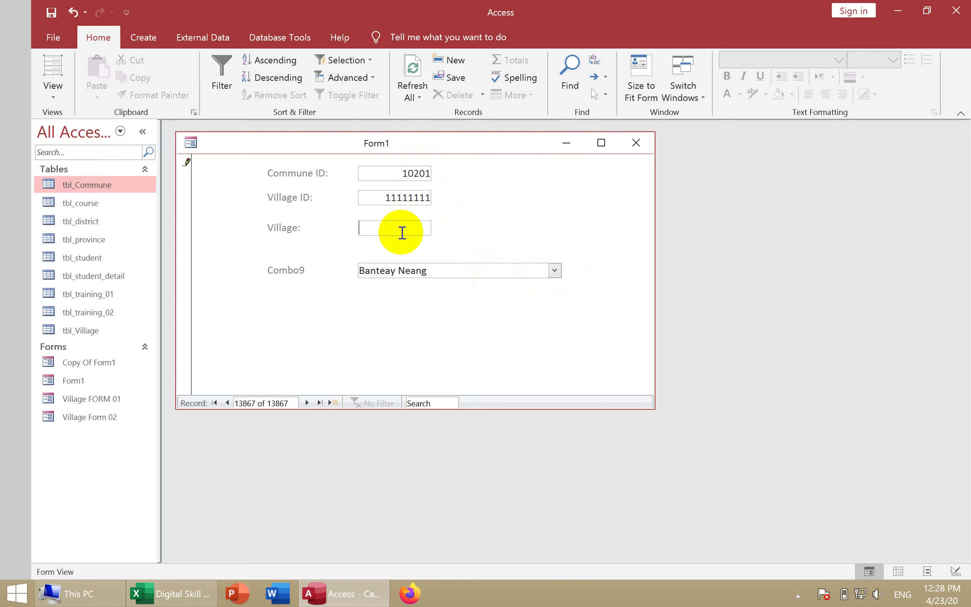
type("abc")
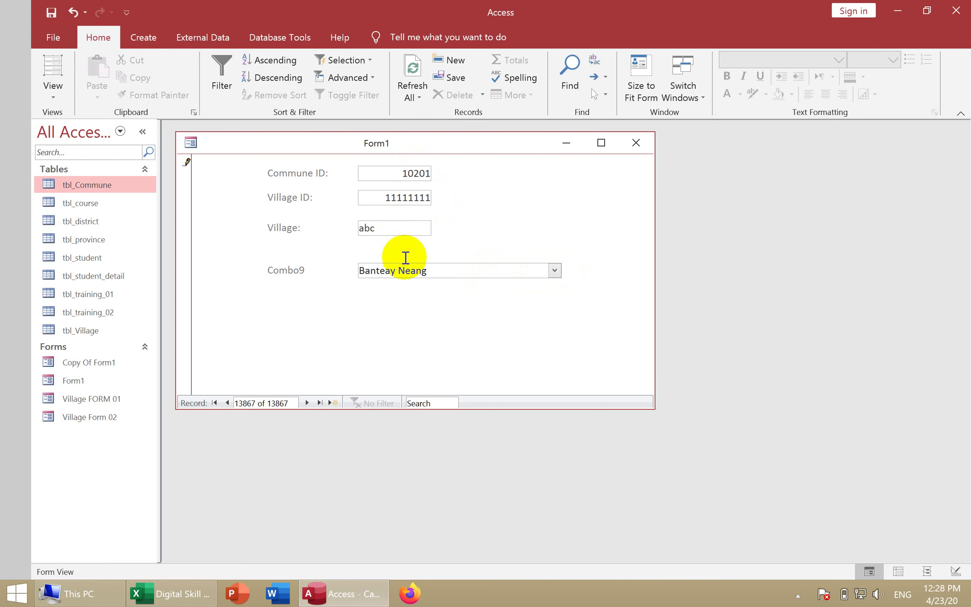
left_click(406, 270)
left_click(308, 403)
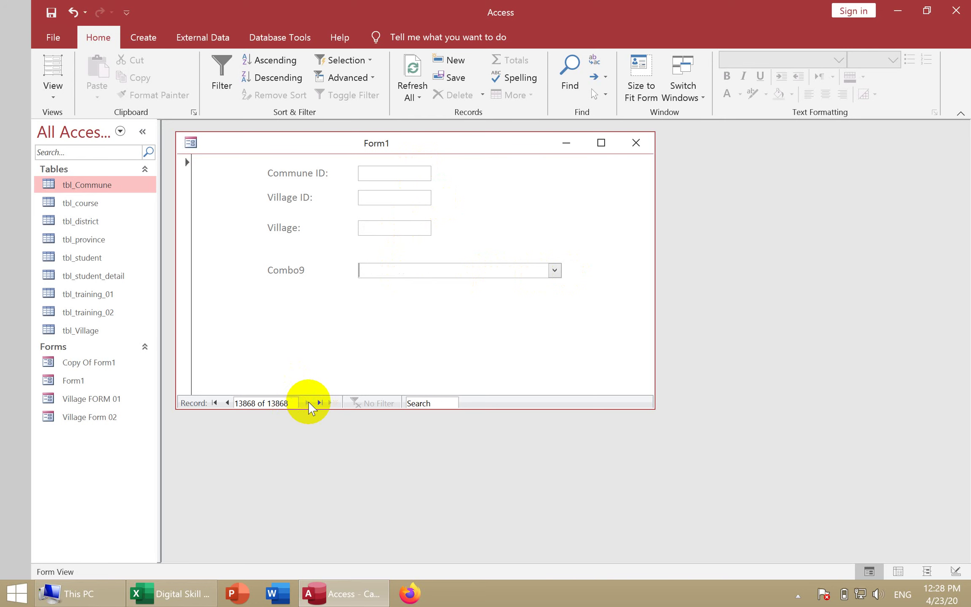
- Go back to the newly saved record and review the commune names offered by its combo box
left_click(227, 403)
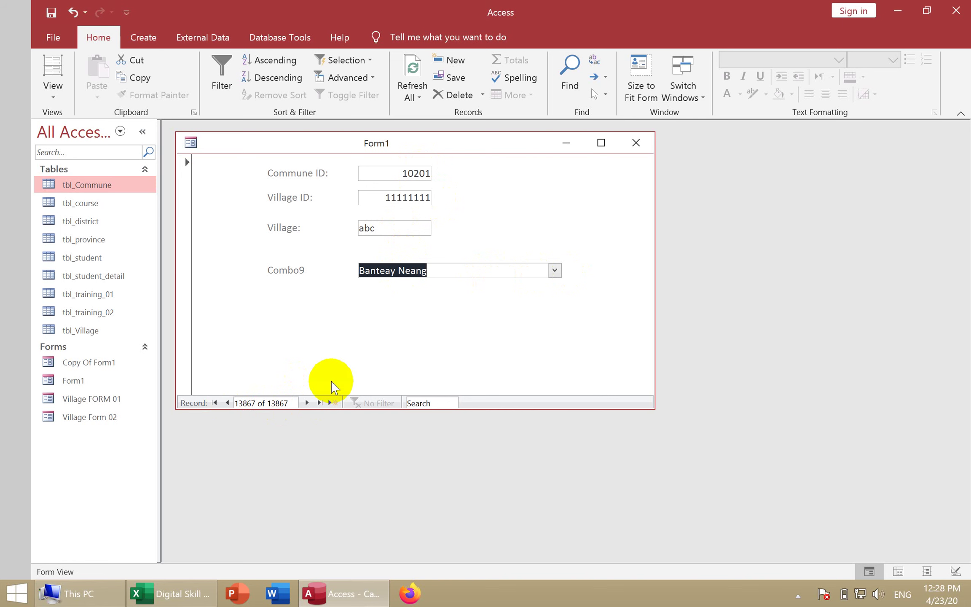
left_click(554, 270)
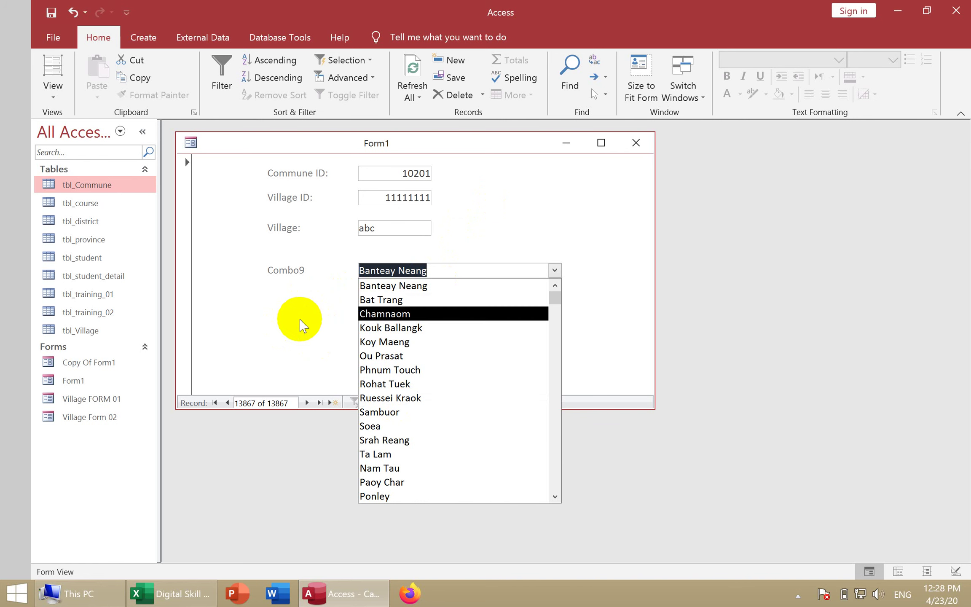
left_click(302, 325)
- Return Form1 to Design View and turn on Use Control Wizards
left_click(54, 99)
left_click(78, 222)
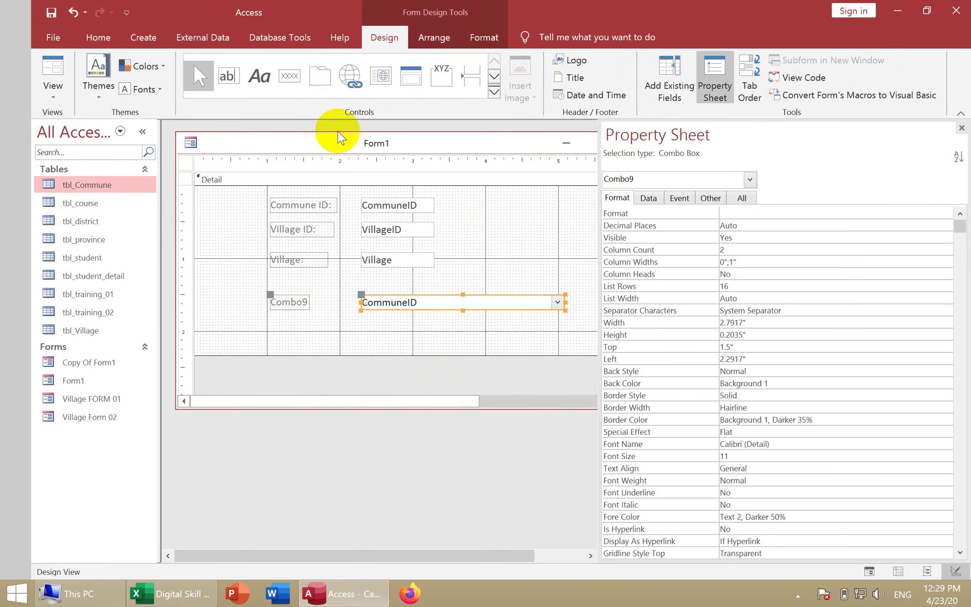
left_click(494, 92)
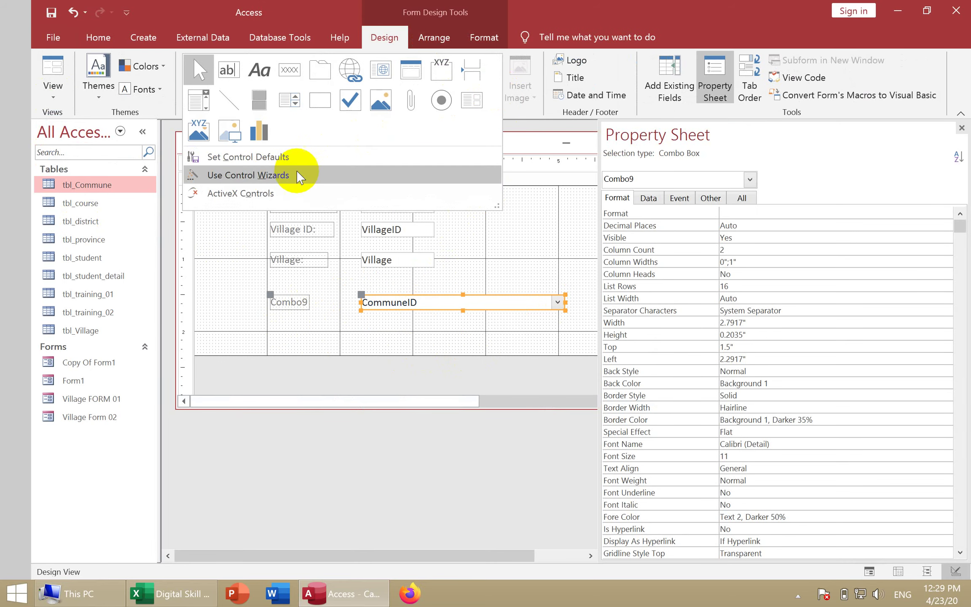
left_click(273, 177)
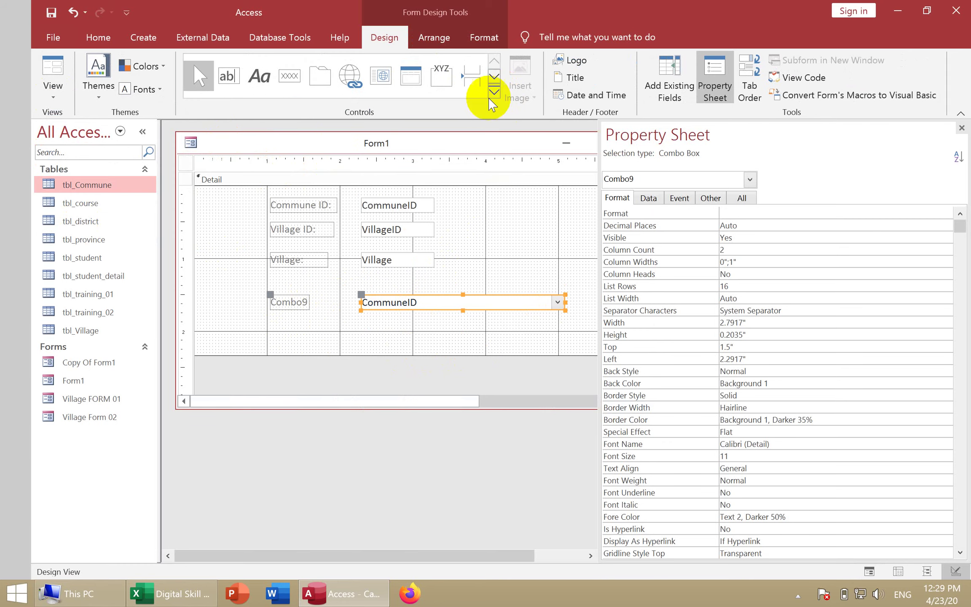
- Place a second combo box below the existing one and have the wizard take its values from the tbl_Commune table
left_click(494, 92)
left_click(198, 100)
left_click(365, 330)
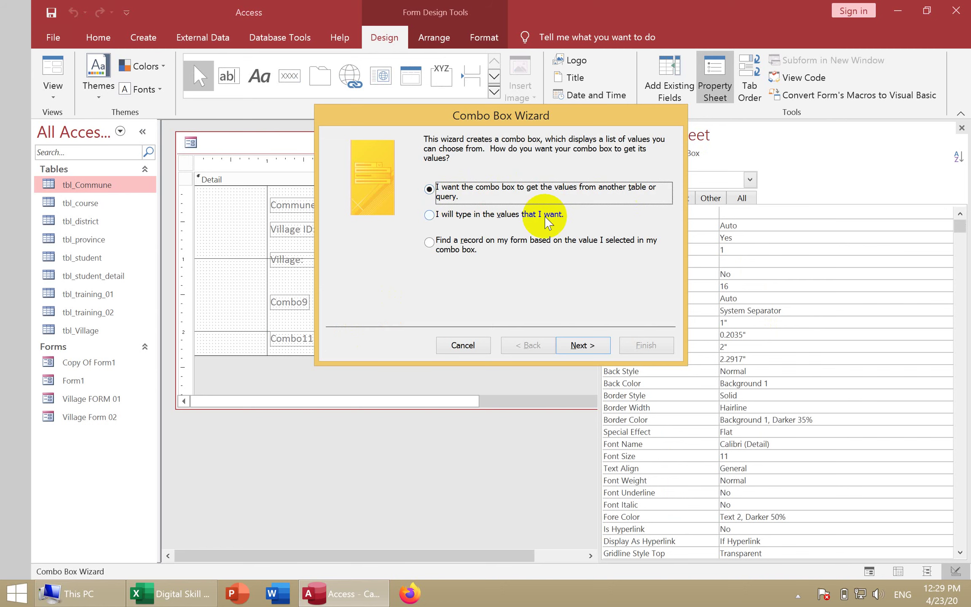
left_click(569, 346)
left_click(483, 168)
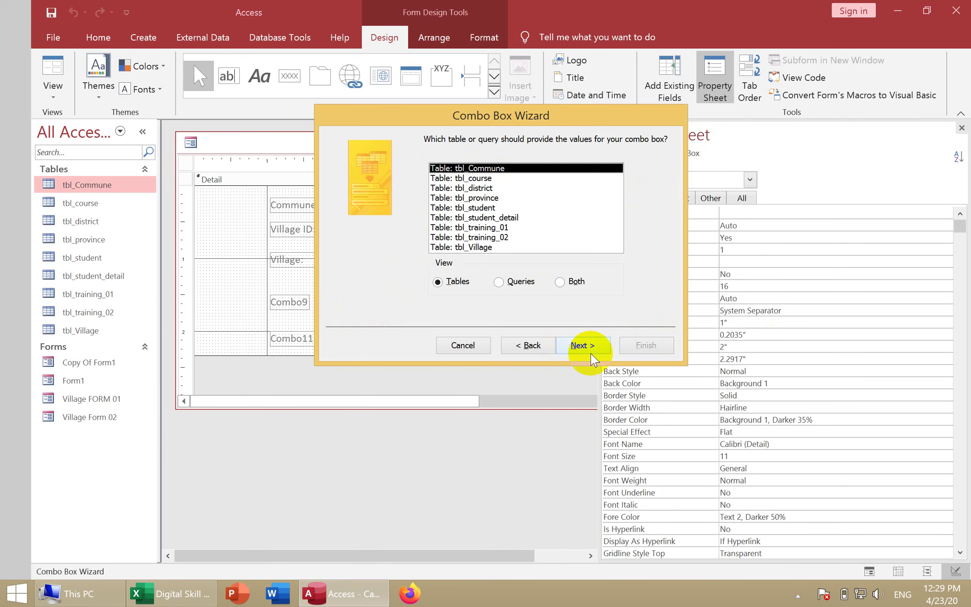
left_click(591, 354)
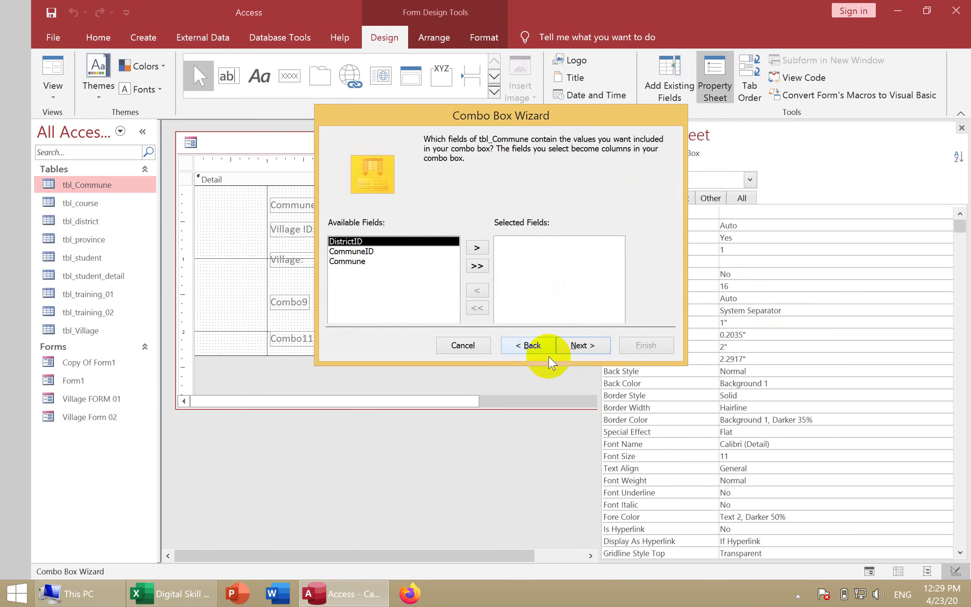
- Include the CommuneID and Commune fields in the combo box and leave the sort order unset
left_click(370, 251)
left_click(476, 248)
left_click(475, 249)
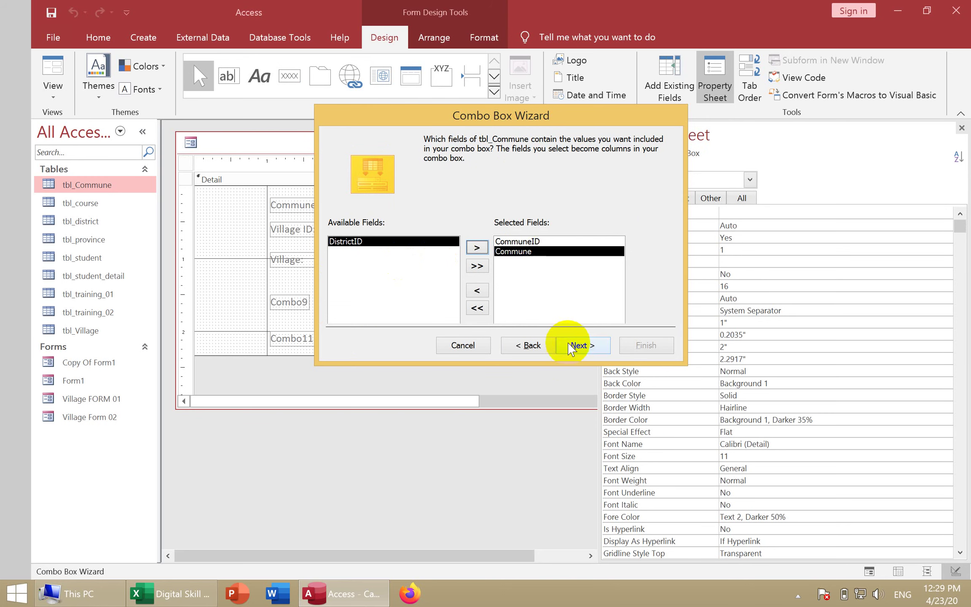
left_click(577, 347)
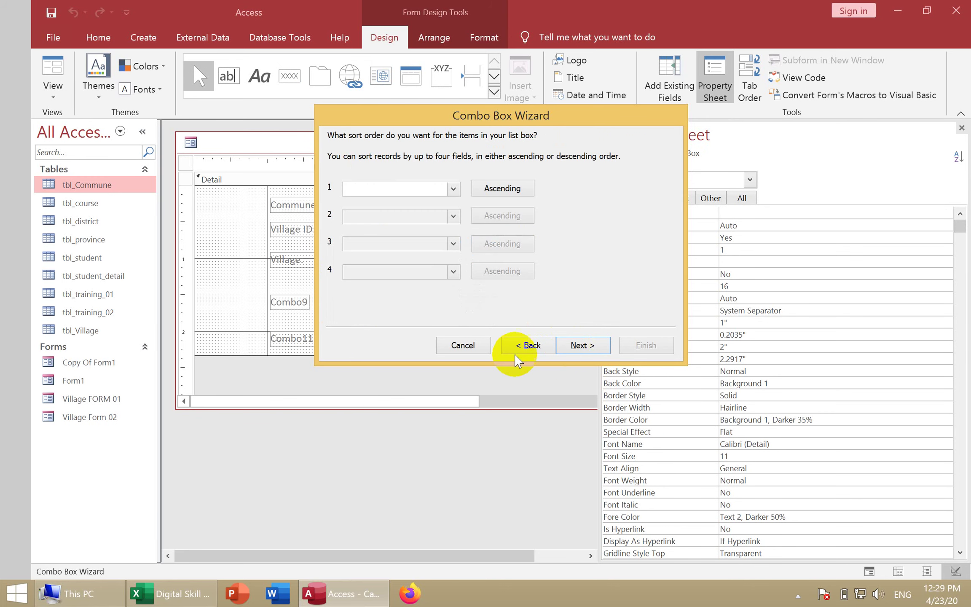
left_click(579, 347)
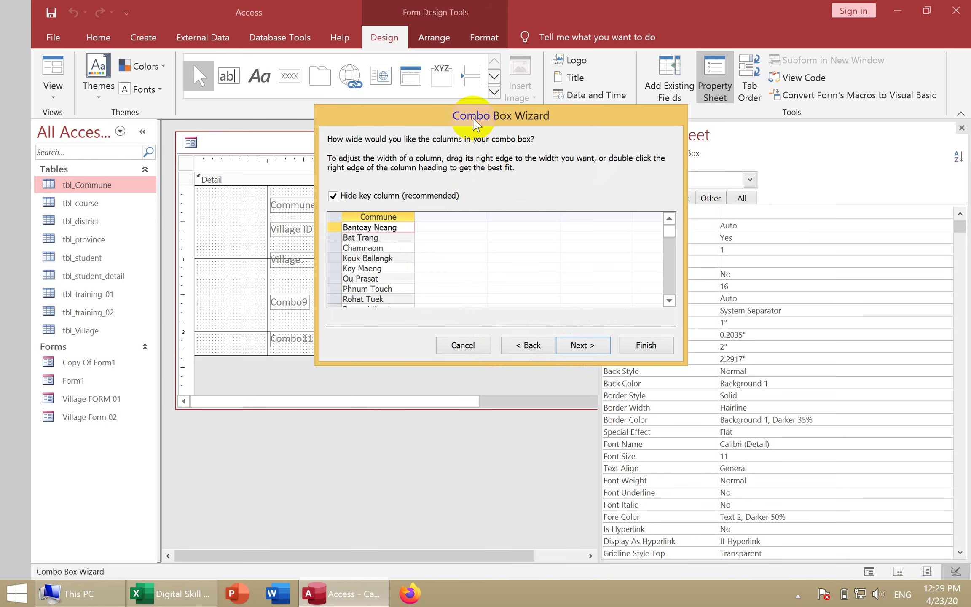
- Compare the column preview with and without the key column, and accept it with Hide key column enabled
left_click_drag(475, 124, 397, 121)
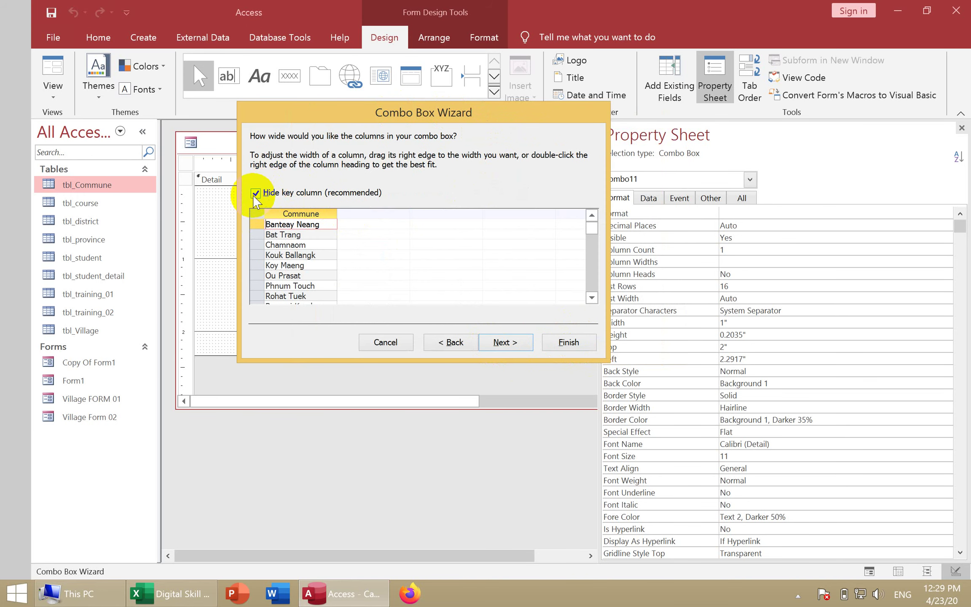
left_click(256, 193)
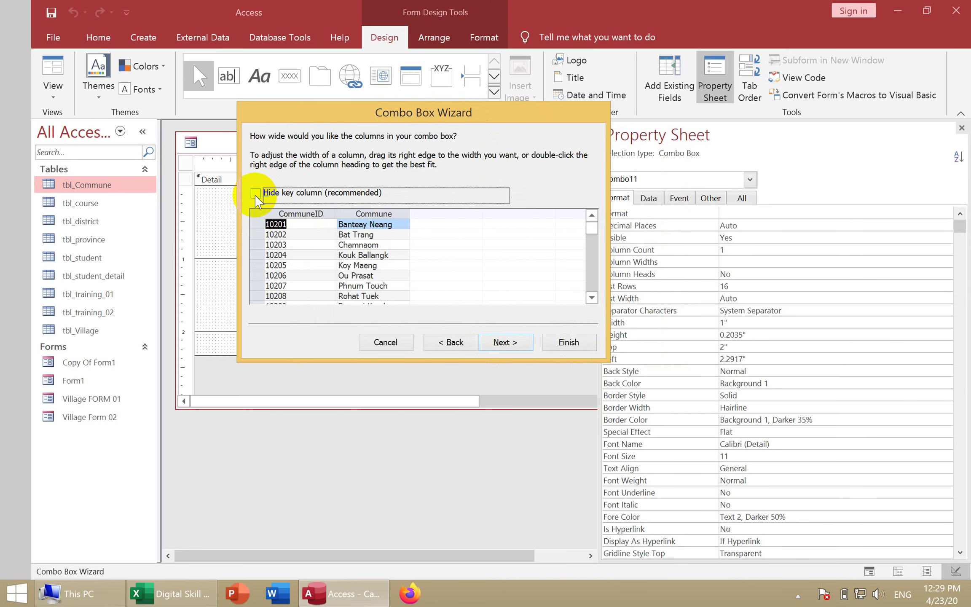
left_click(256, 195)
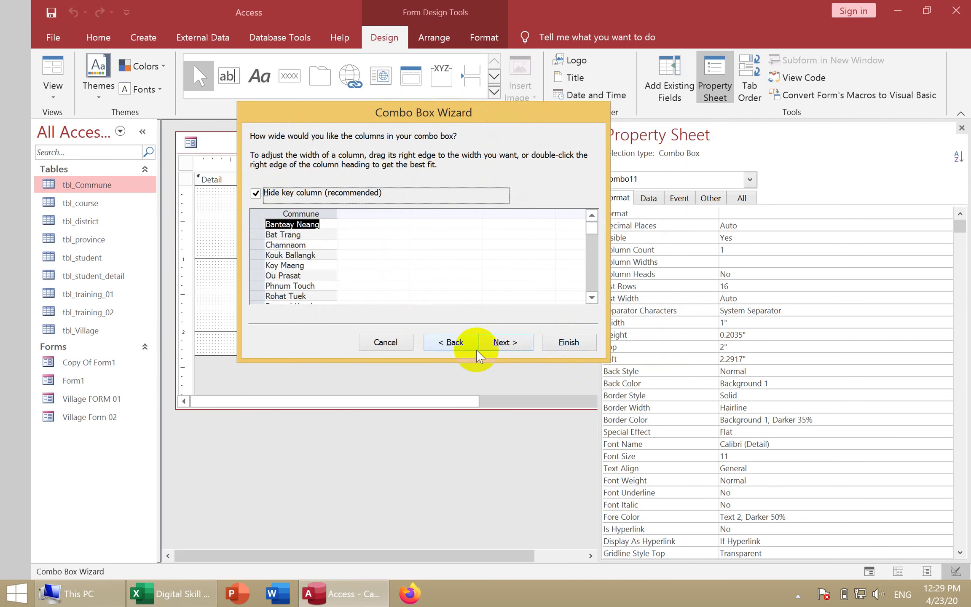
left_click(496, 345)
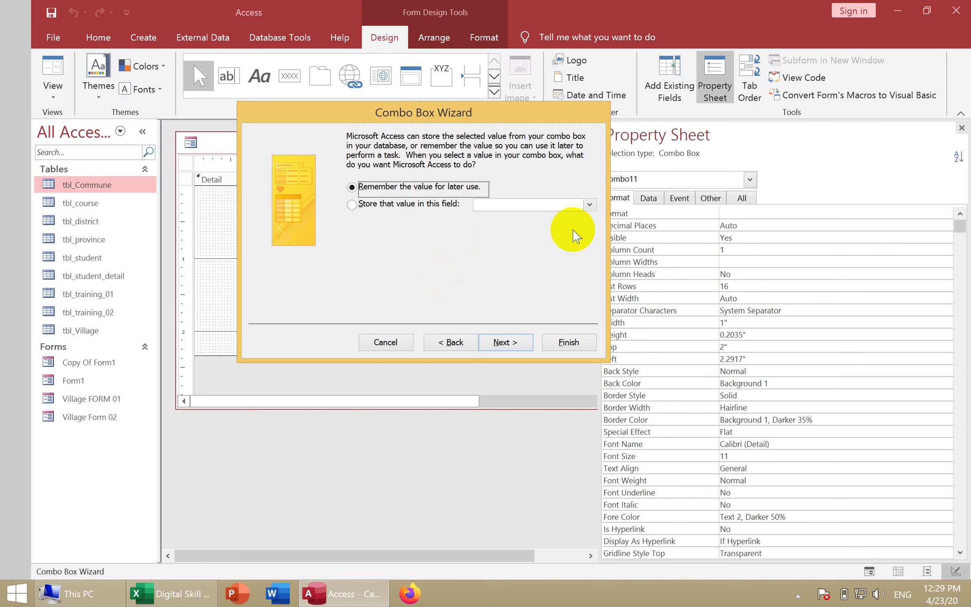
- Store the combo box's selected value in the CommuneID field and proceed to the wizard's label page
left_click(588, 204)
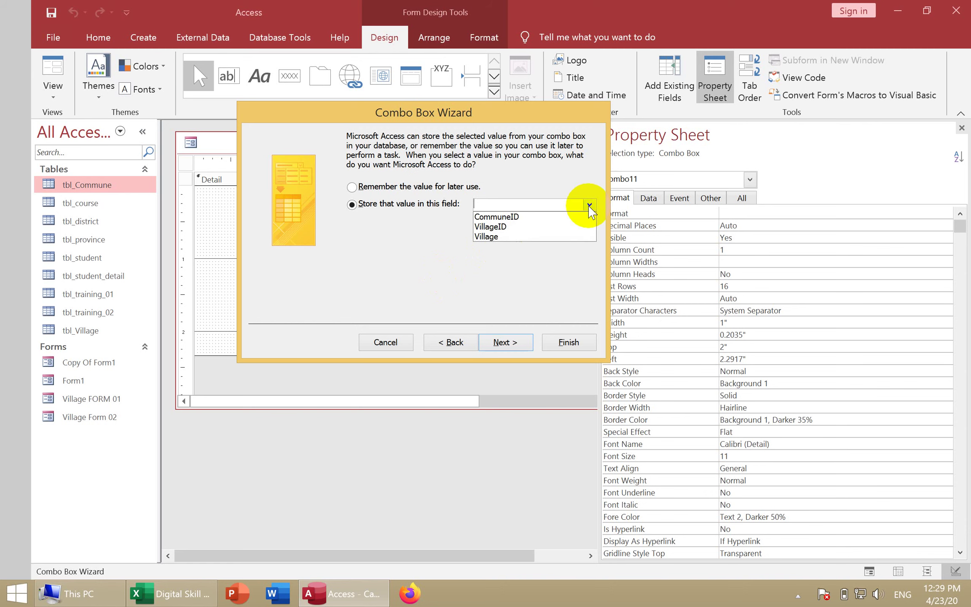
left_click(521, 217)
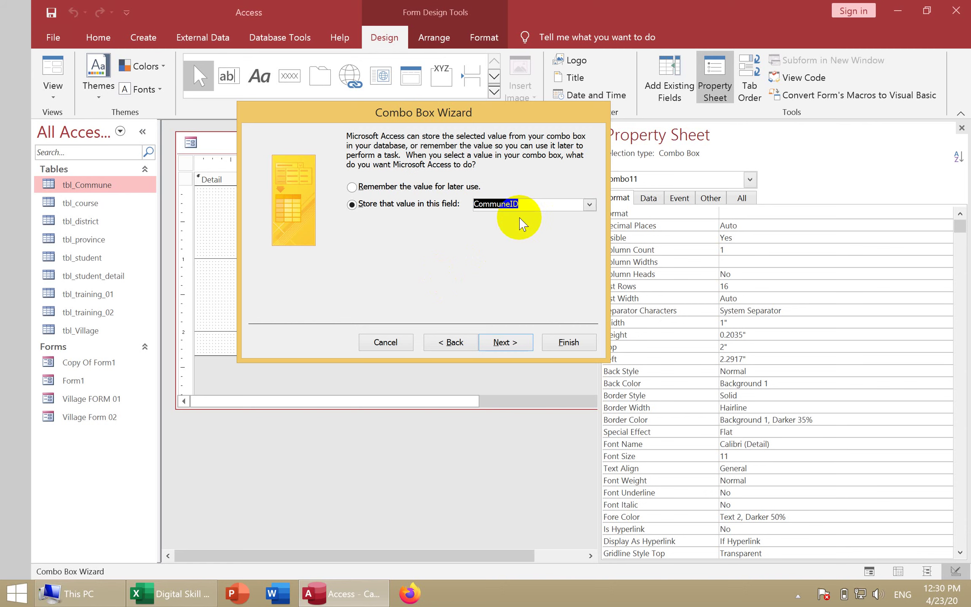
left_click_drag(538, 115, 493, 119)
left_click(457, 346)
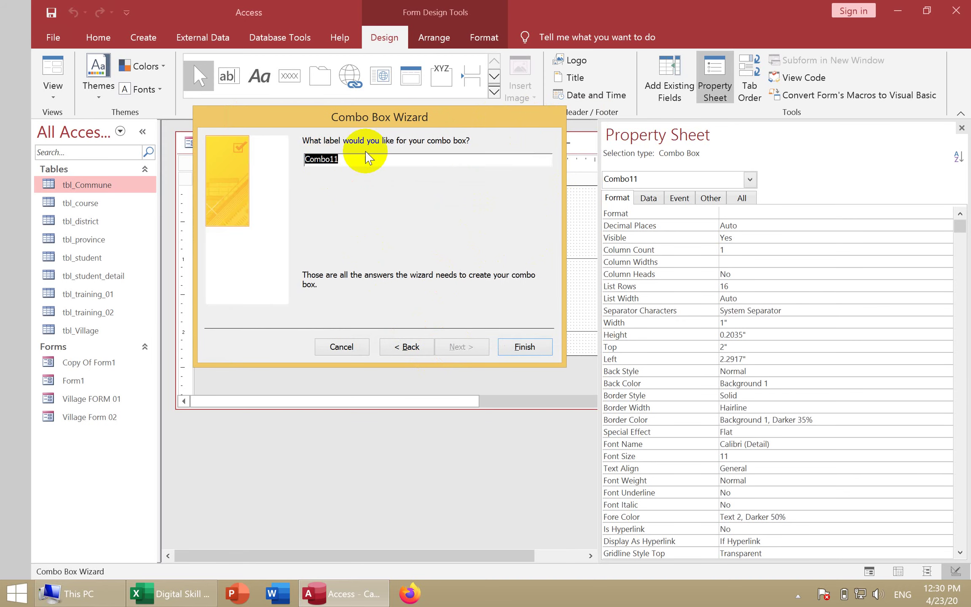
- Finish the wizard with the default label Combo11 and widen the new combo box to about 2.75 inches
left_click(530, 346)
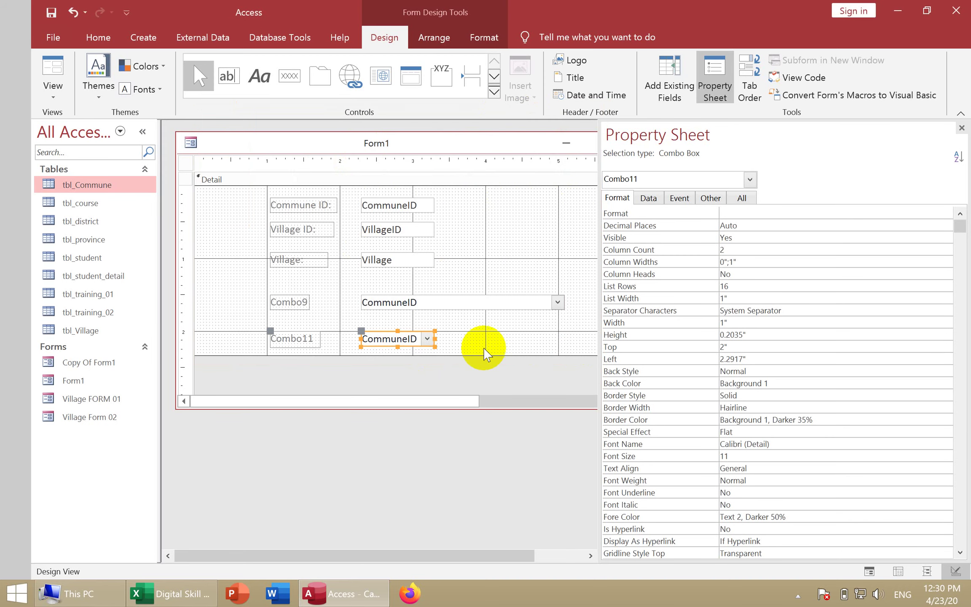
left_click_drag(434, 339, 562, 337)
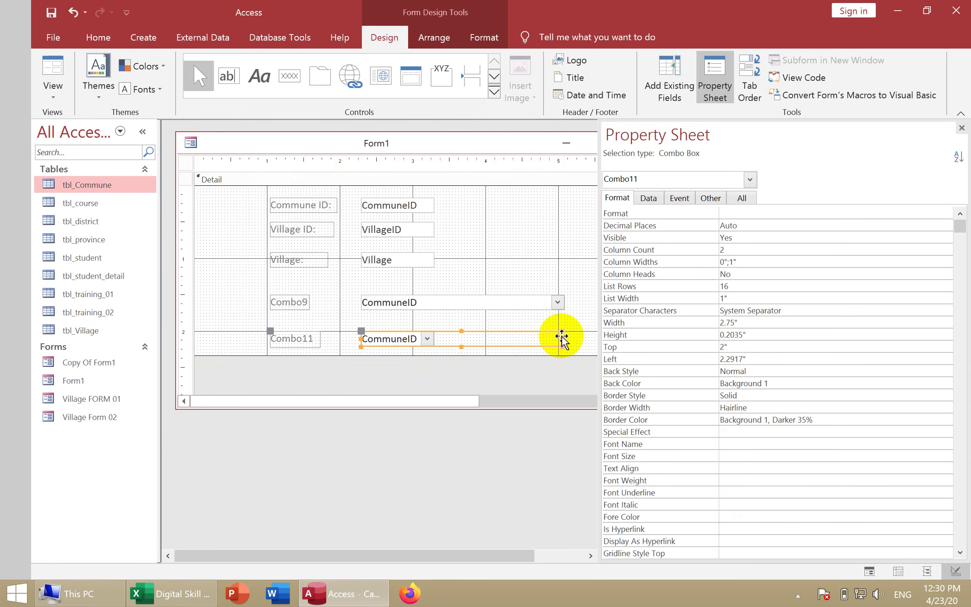
- Show the form in Form View and check the drop-down lists of the Combo11 and Combo9 combo boxes
left_click(50, 88)
left_click(64, 124)
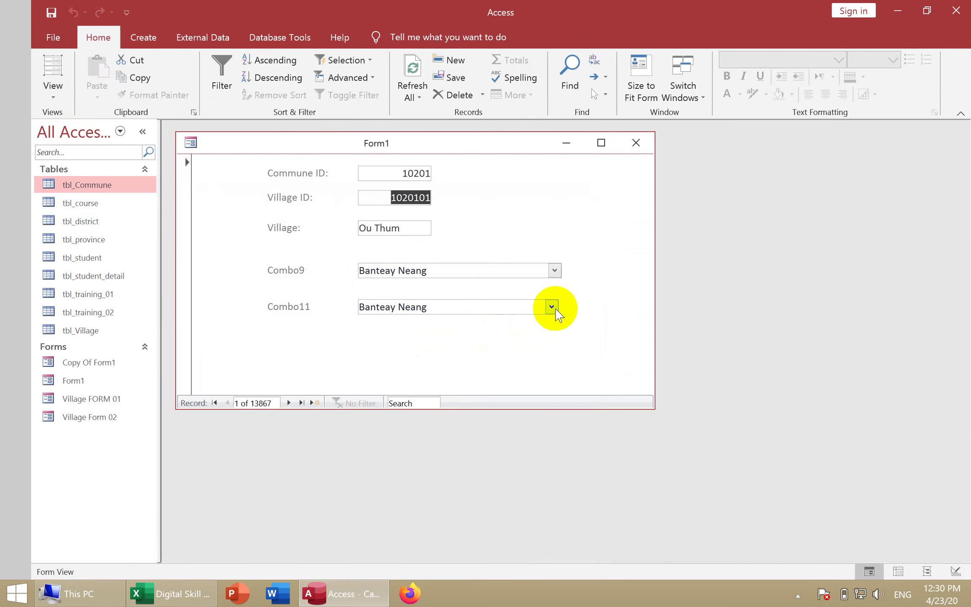
left_click(552, 306)
left_click(552, 307)
left_click(554, 270)
left_click(555, 270)
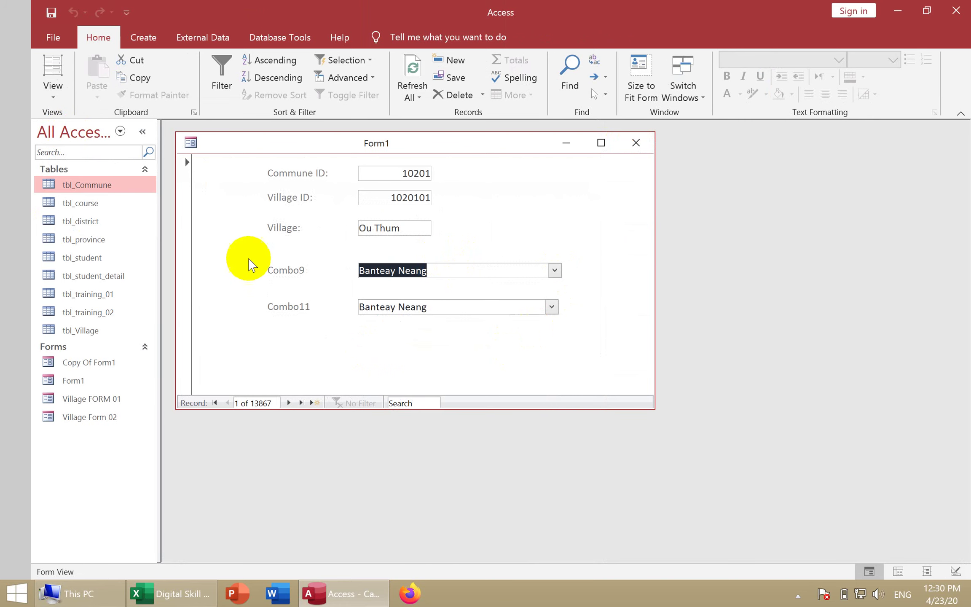
- Return to Design View and compare the data properties of the wizard-made combo box with those of Combo9
left_click(47, 88)
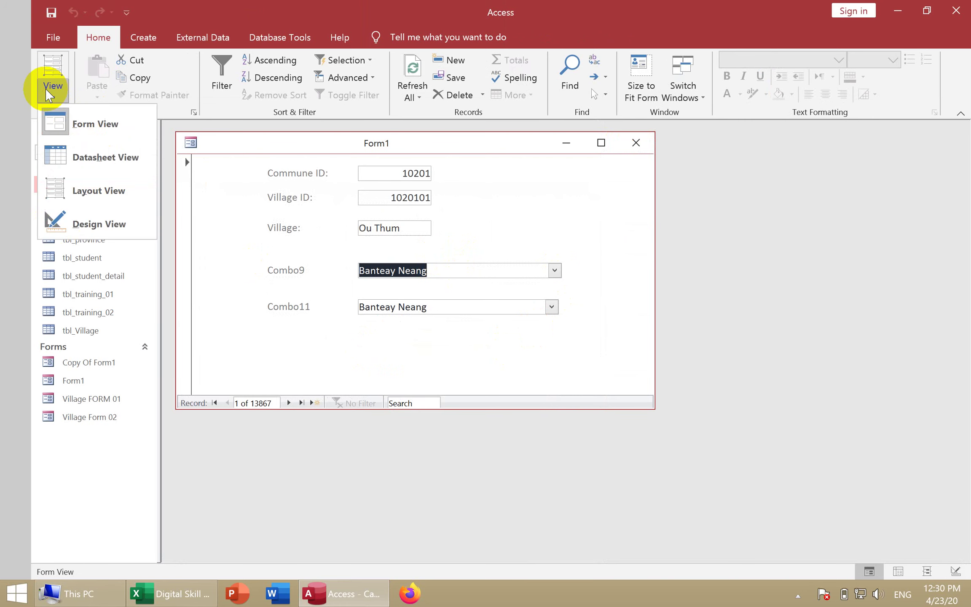
left_click(73, 225)
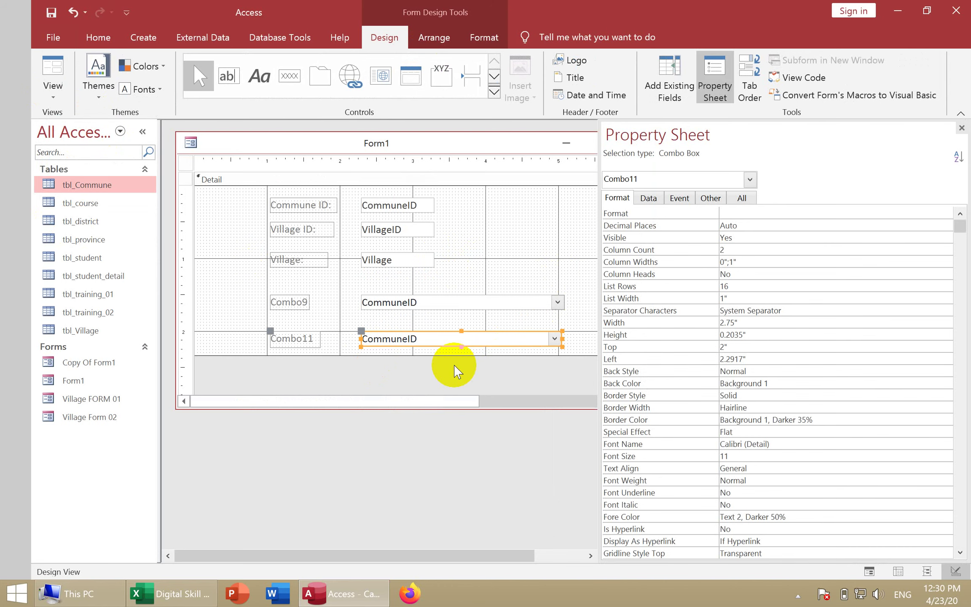
left_click(491, 347)
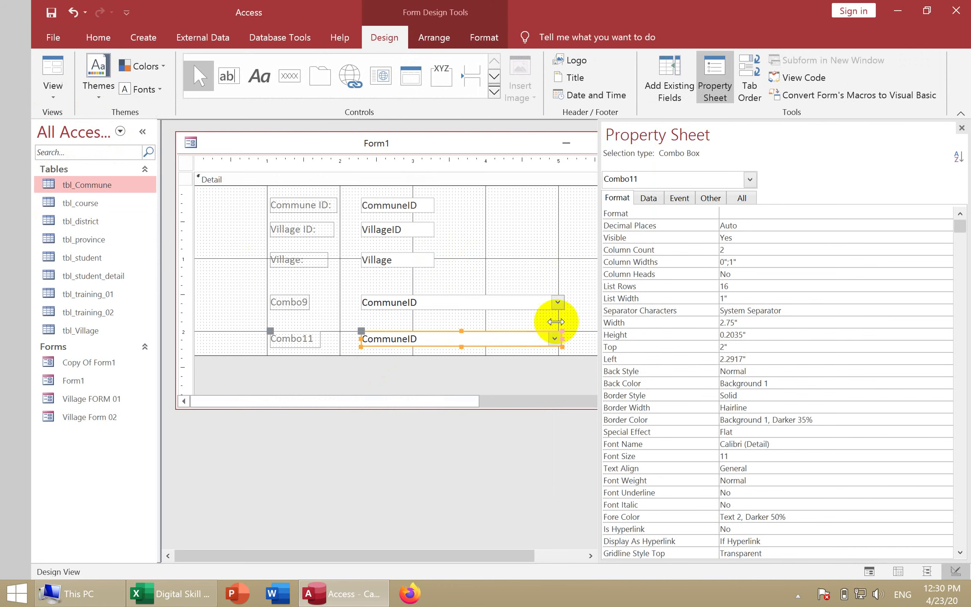
left_click(646, 197)
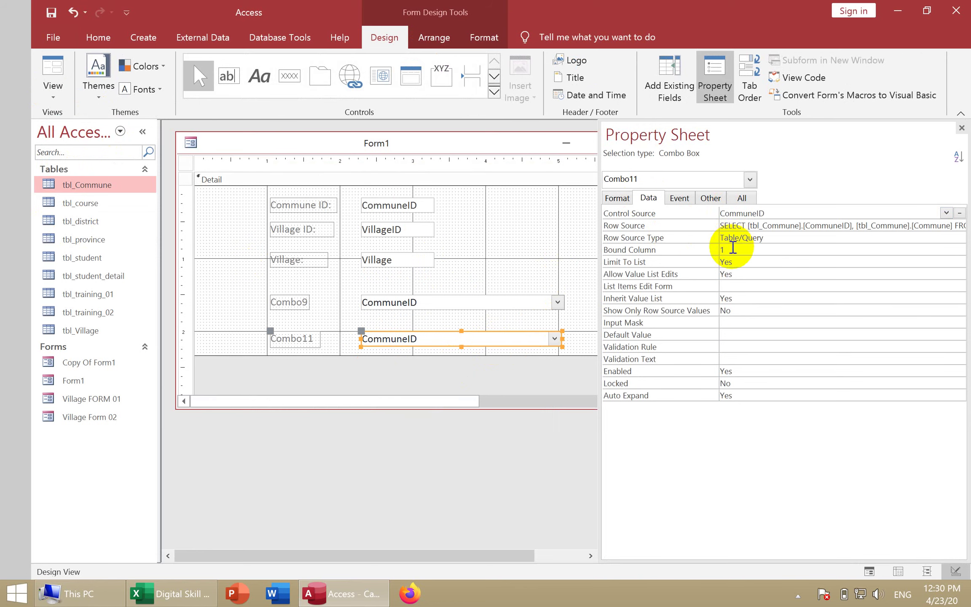
left_click(527, 302)
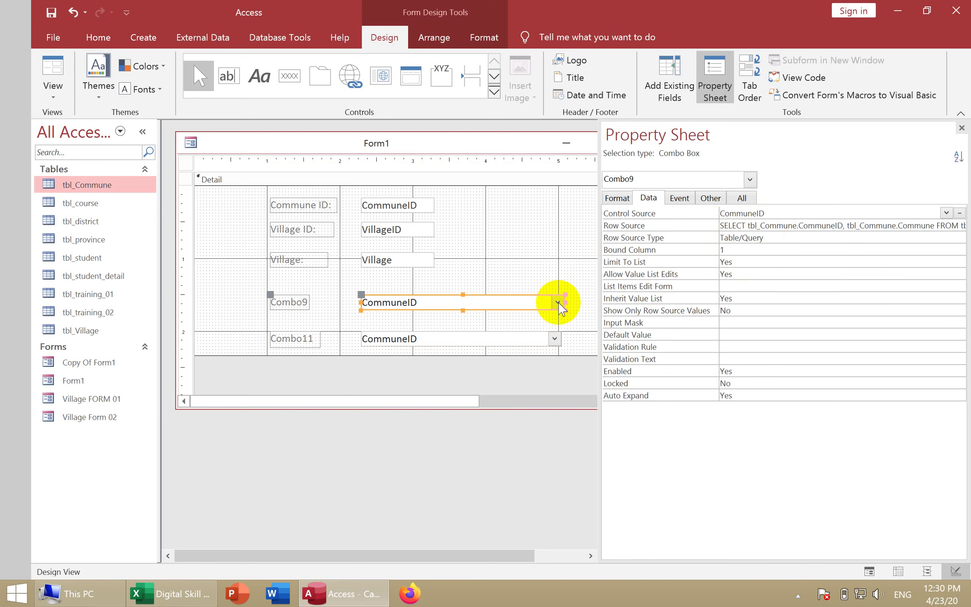
left_click(494, 336)
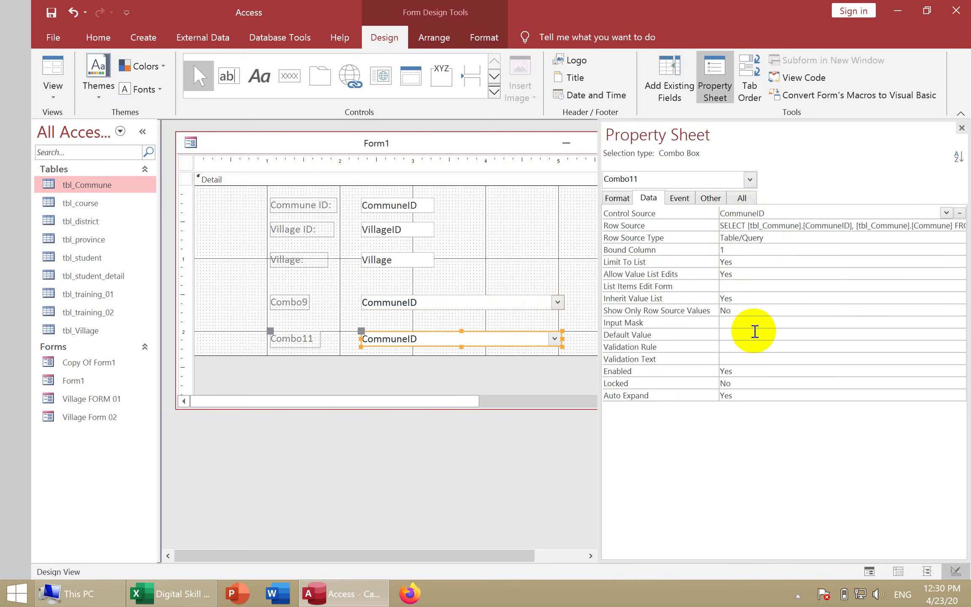
- Inspect Combo11's Row Source query in the Query Builder and close it without changes
left_click(889, 227)
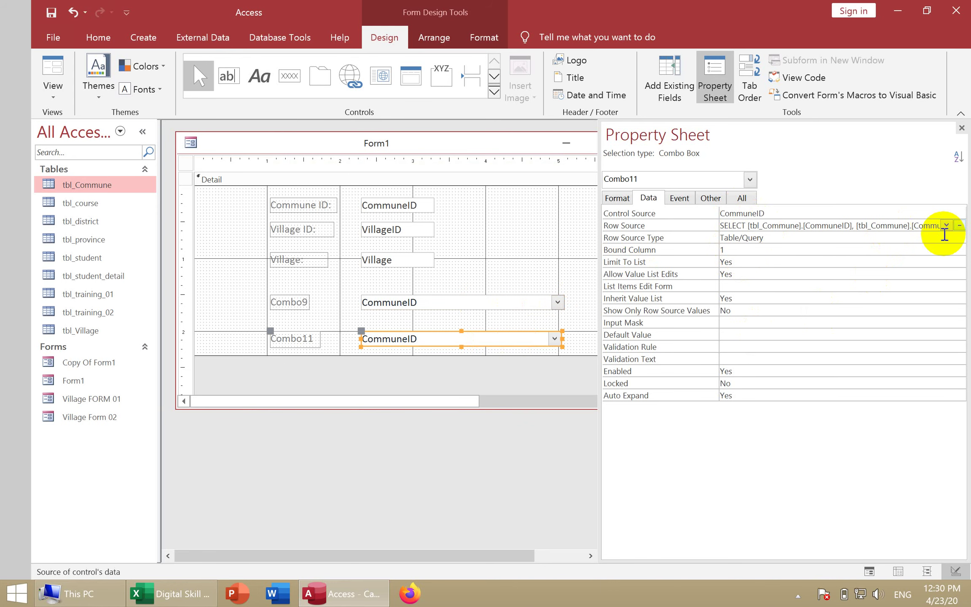
left_click(957, 227)
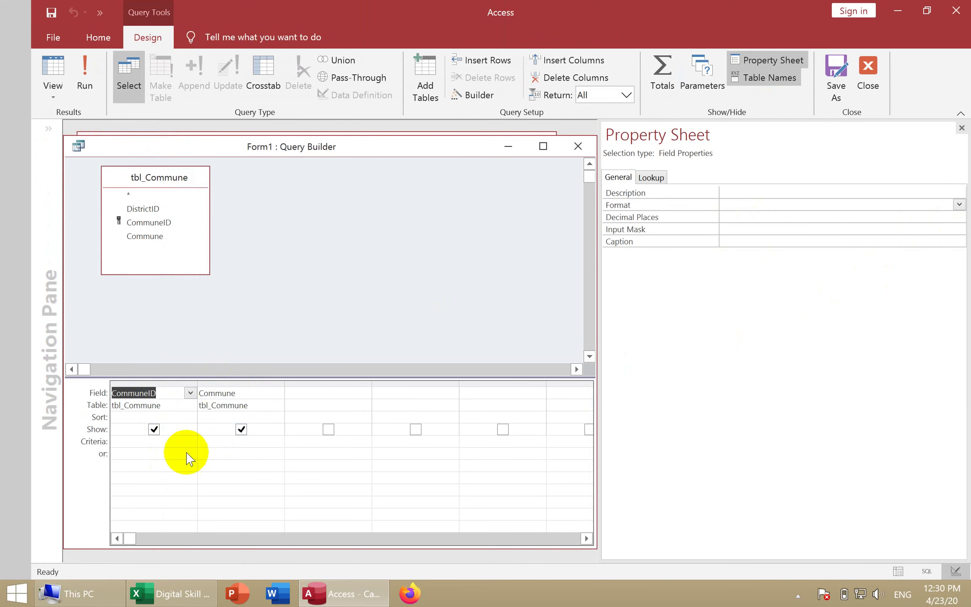
left_click(576, 146)
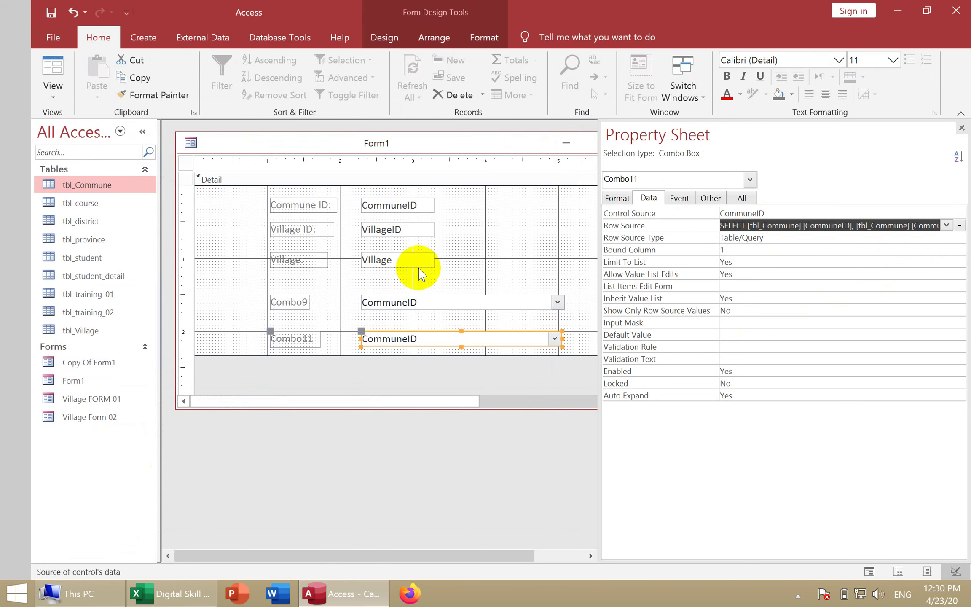
- Compare the Column Count and Column Widths format properties of Combo11 and Combo9
left_click(618, 198)
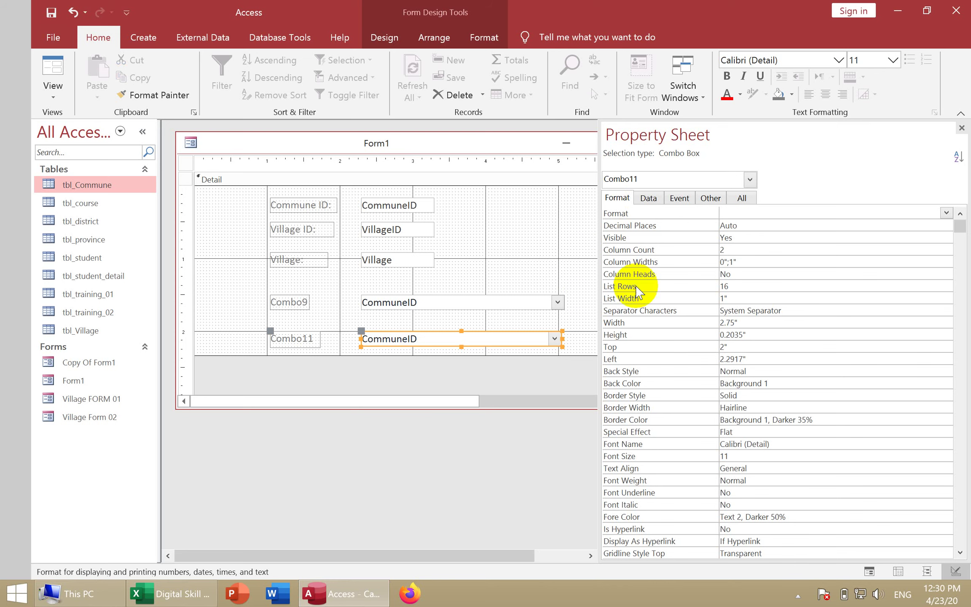
left_click(740, 249)
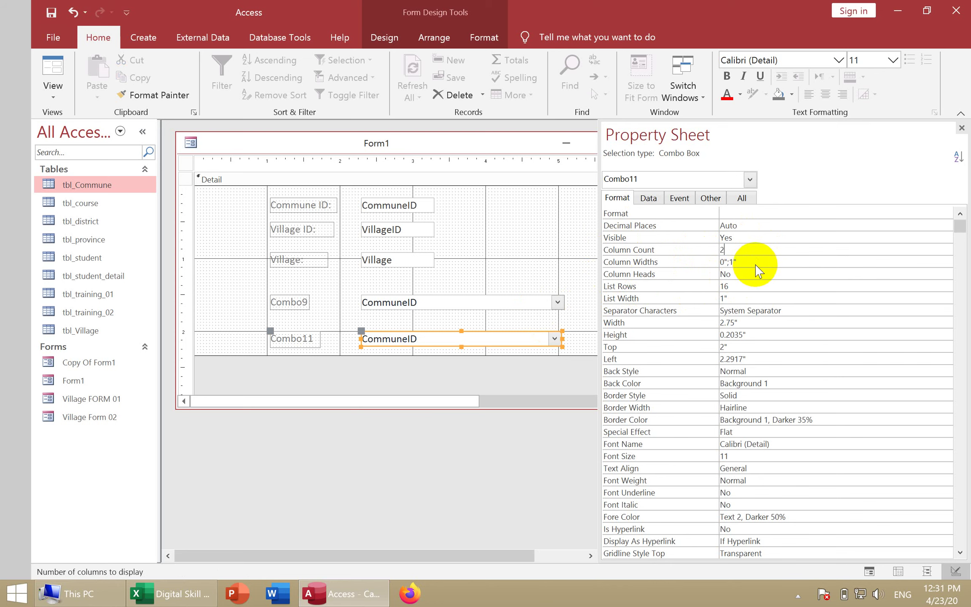
left_click(486, 302)
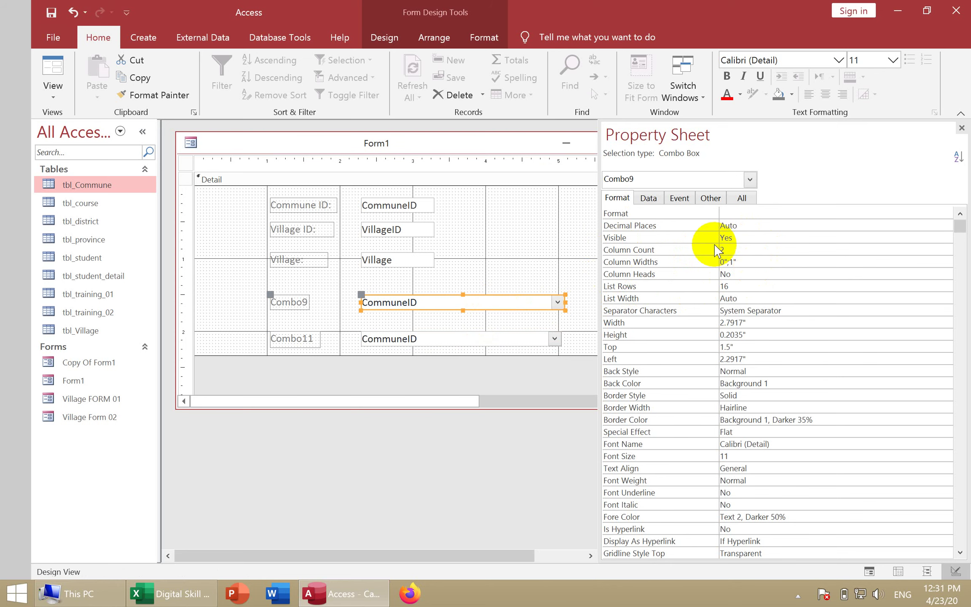
left_click(732, 248)
left_click(746, 262)
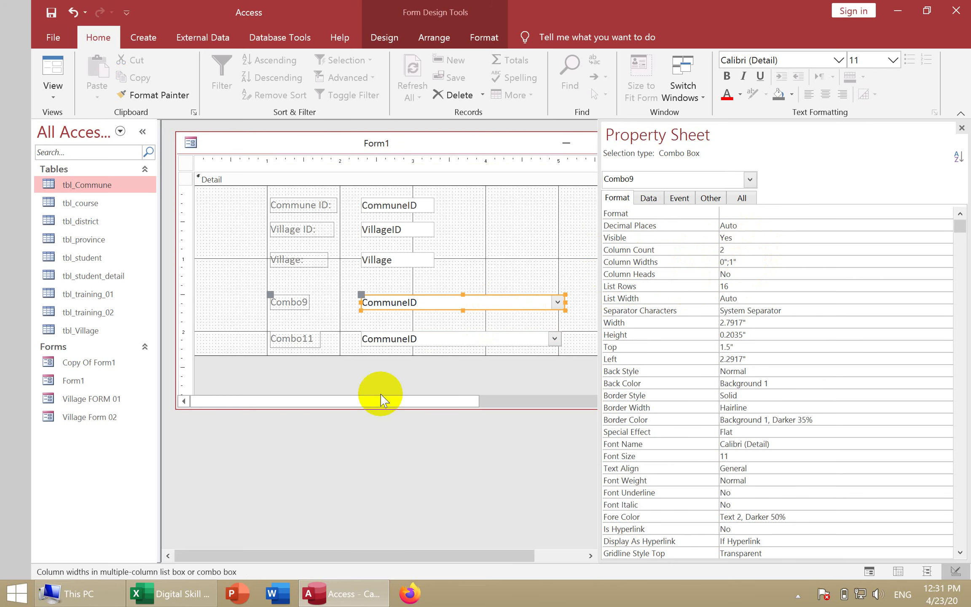